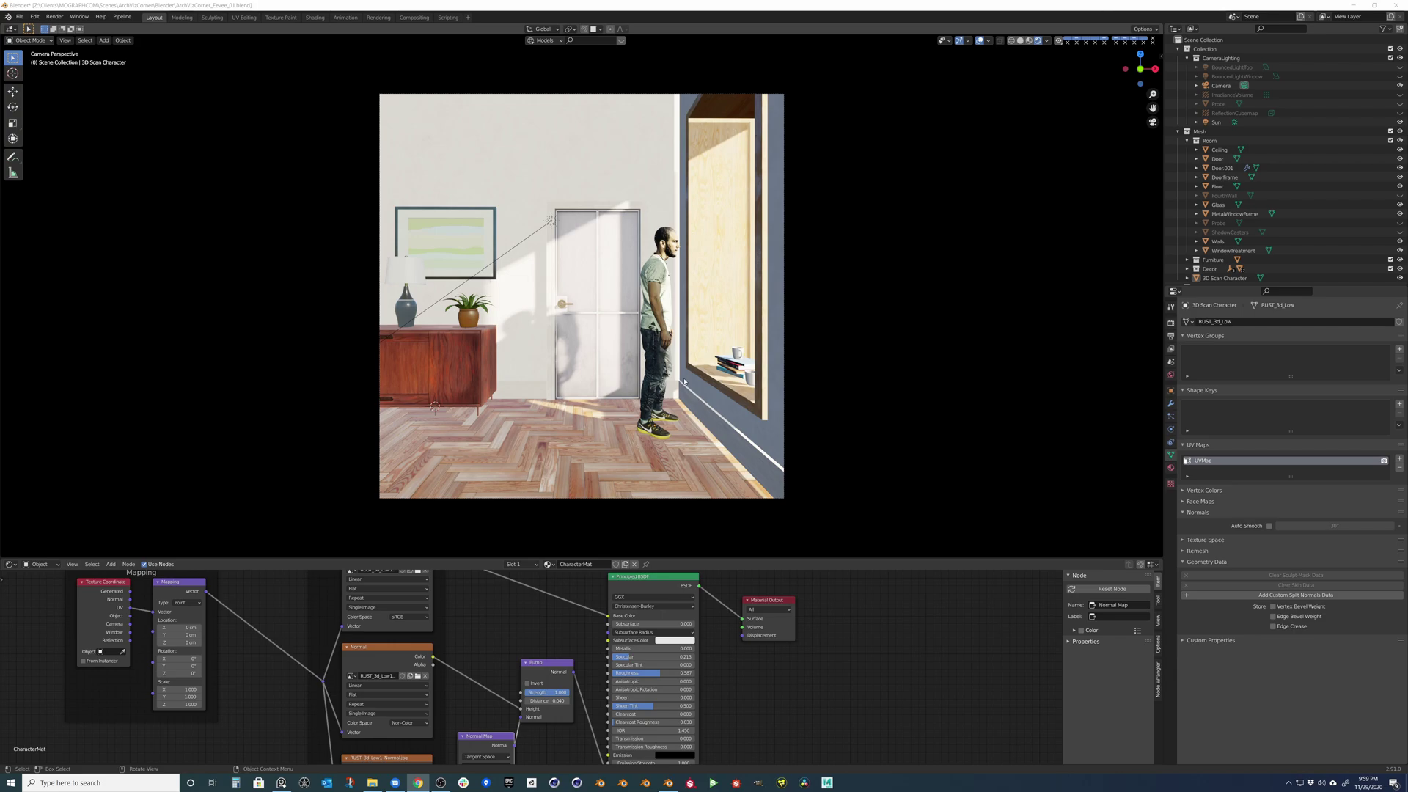
Select the window glass and set the Transmission of its GlassMat Principled shader to 1.
{"action": "middle_click_drag", "start_coordinate": [719, 435], "coordinate": [720, 405]}
{"action": "scroll", "coordinate": [722, 408], "scroll_direction": "down", "scroll_amount": 2}
{"action": "scroll", "coordinate": [722, 407], "scroll_direction": "up", "scroll_amount": 4}
{"action": "middle_click_drag", "start_coordinate": [730, 276], "coordinate": [745, 284]}
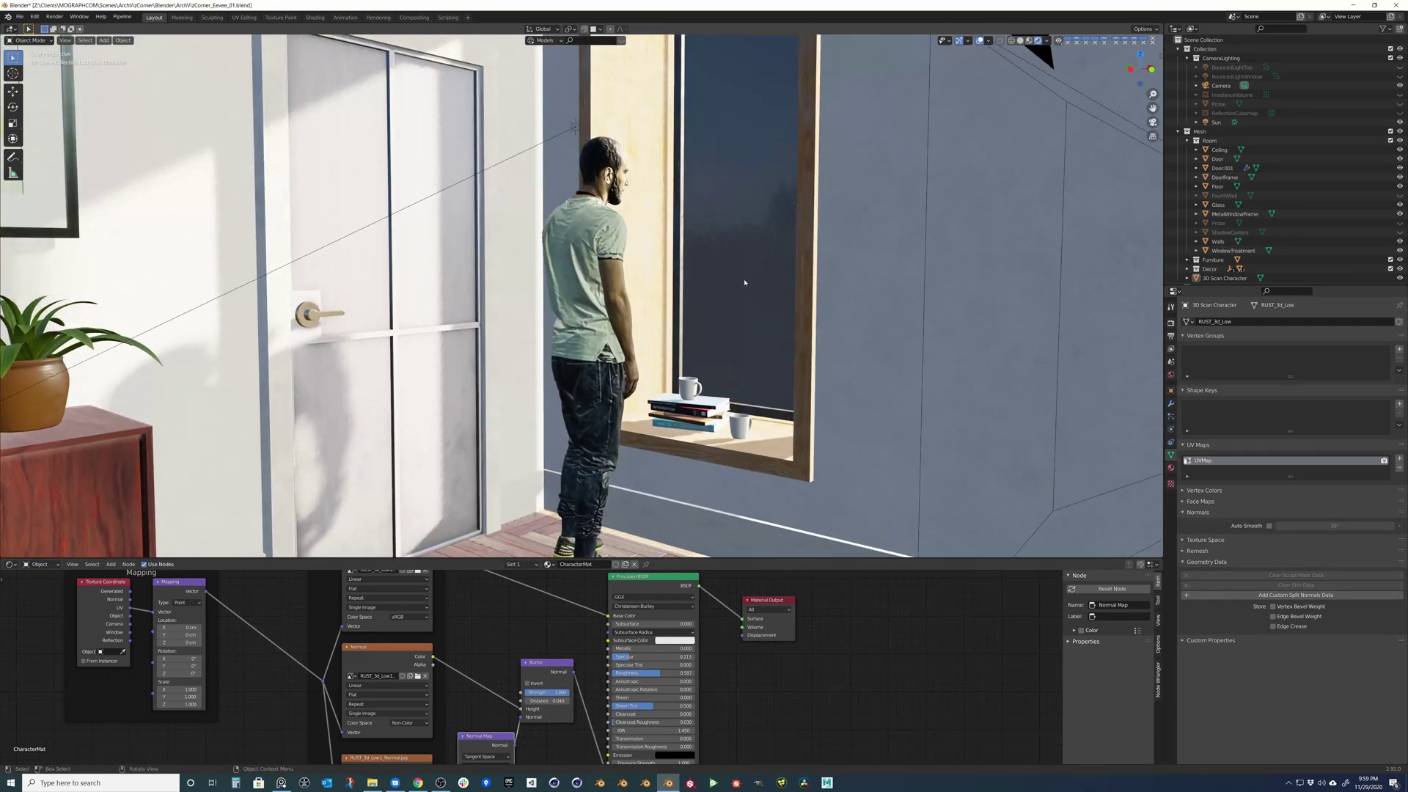
{"action": "left_click", "coordinate": [713, 298]}
{"action": "middle_click_drag", "start_coordinate": [443, 672], "coordinate": [476, 592]}
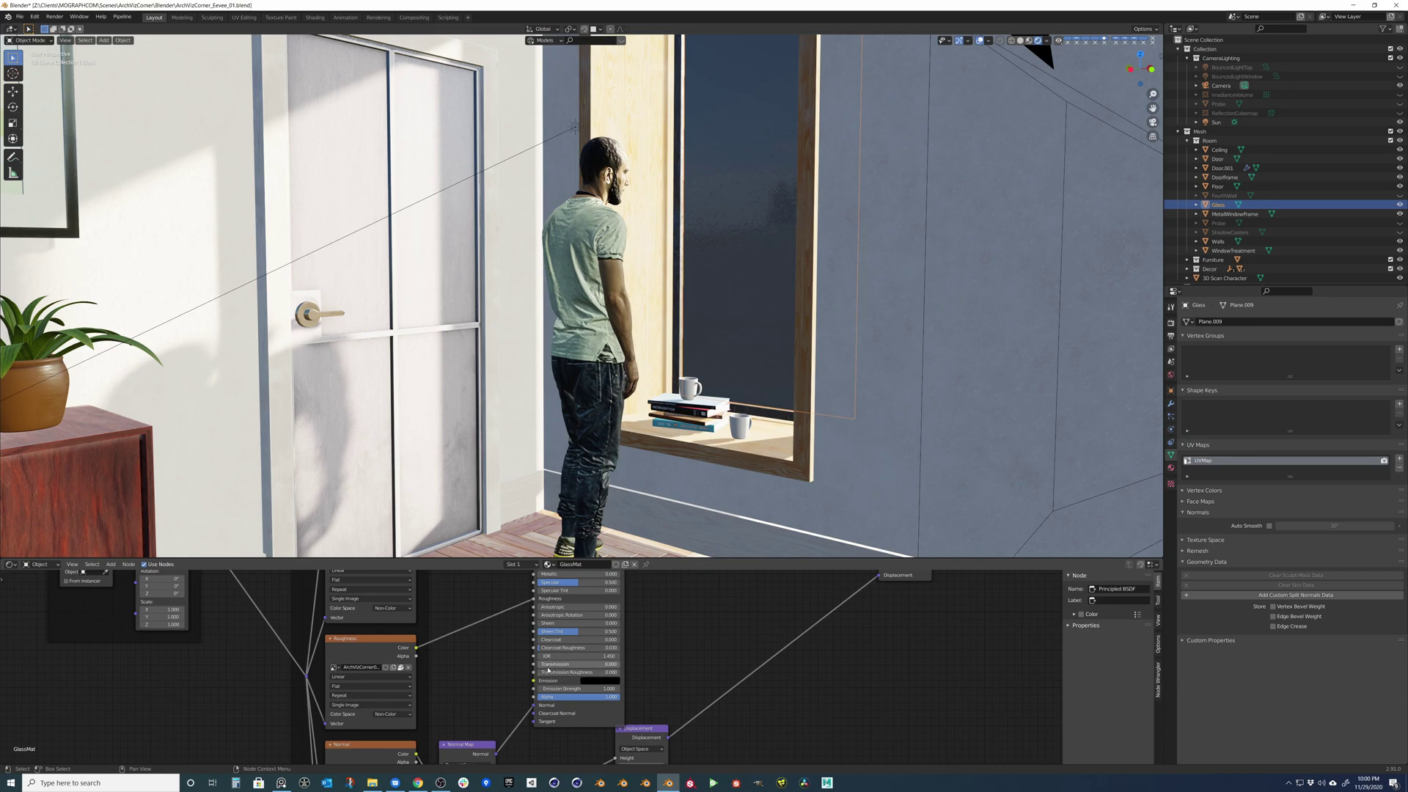
{"action": "key", "text": "Return"}
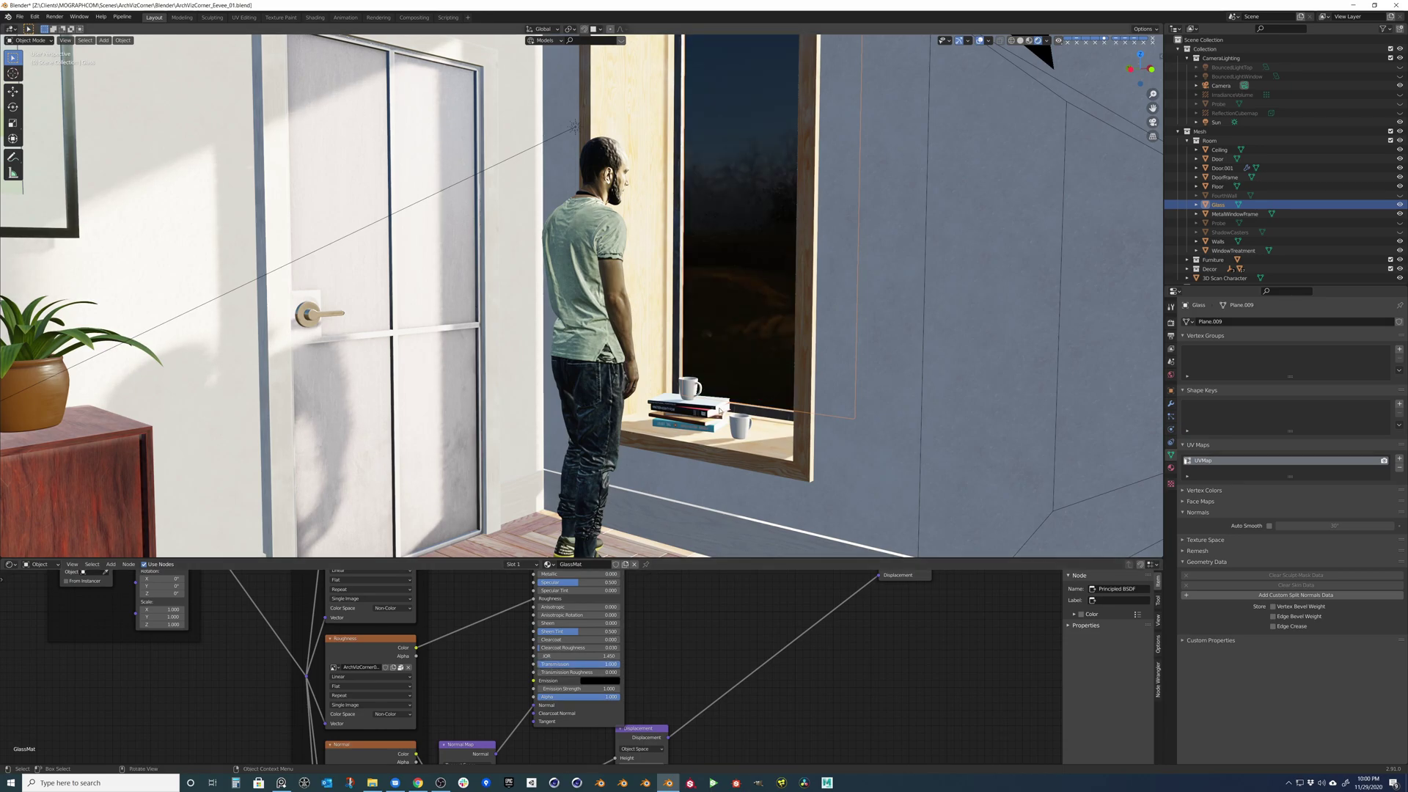
Set the GlassMat material's Blend Mode to Alpha Blend.
{"action": "mouse_move", "coordinate": [720, 411]}
{"action": "middle_mouse_down"}
{"action": "mouse_move", "coordinate": [690, 411]}
{"action": "mouse_move", "coordinate": [706, 409]}
{"action": "middle_mouse_up"}
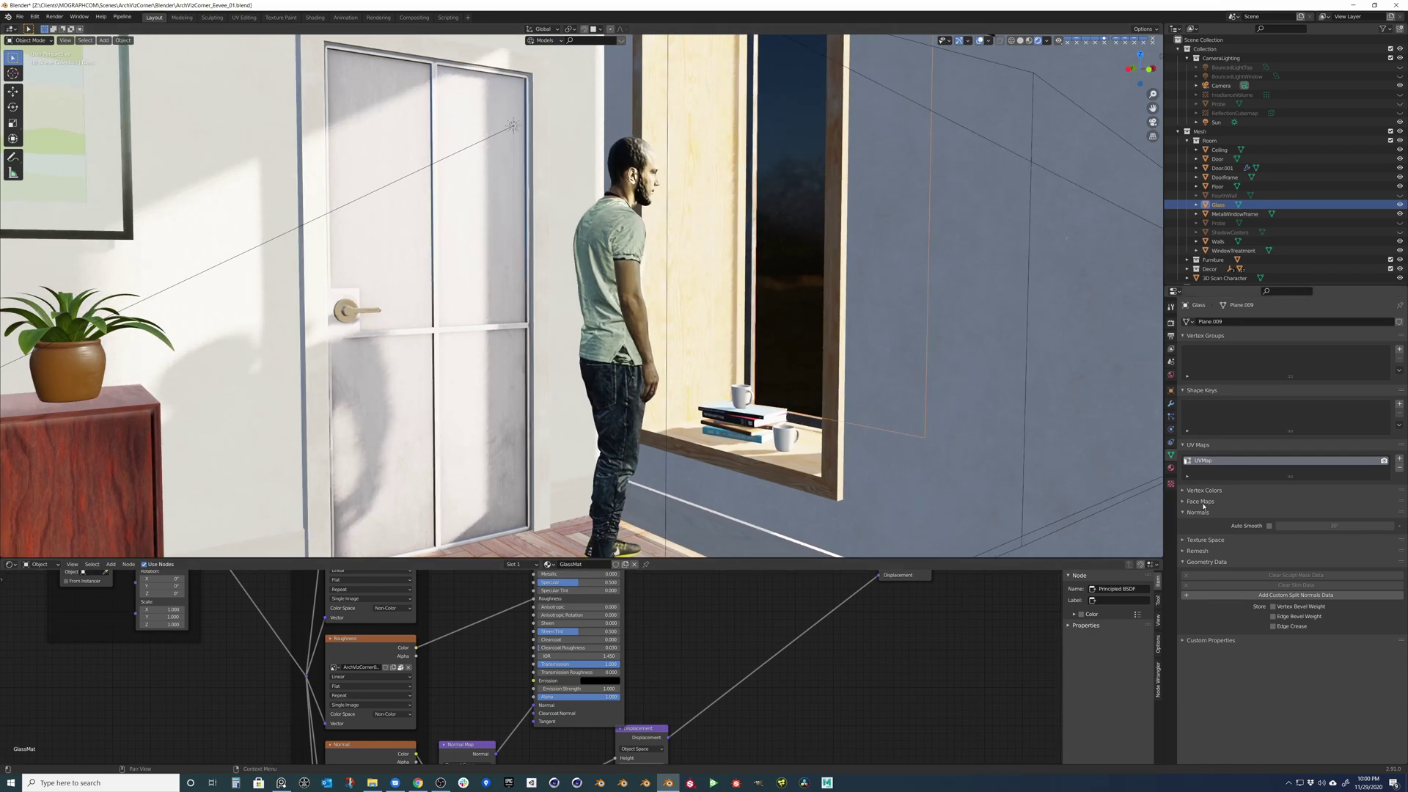
{"action": "left_click", "coordinate": [1171, 468]}
{"action": "left_click", "coordinate": [1291, 457]}
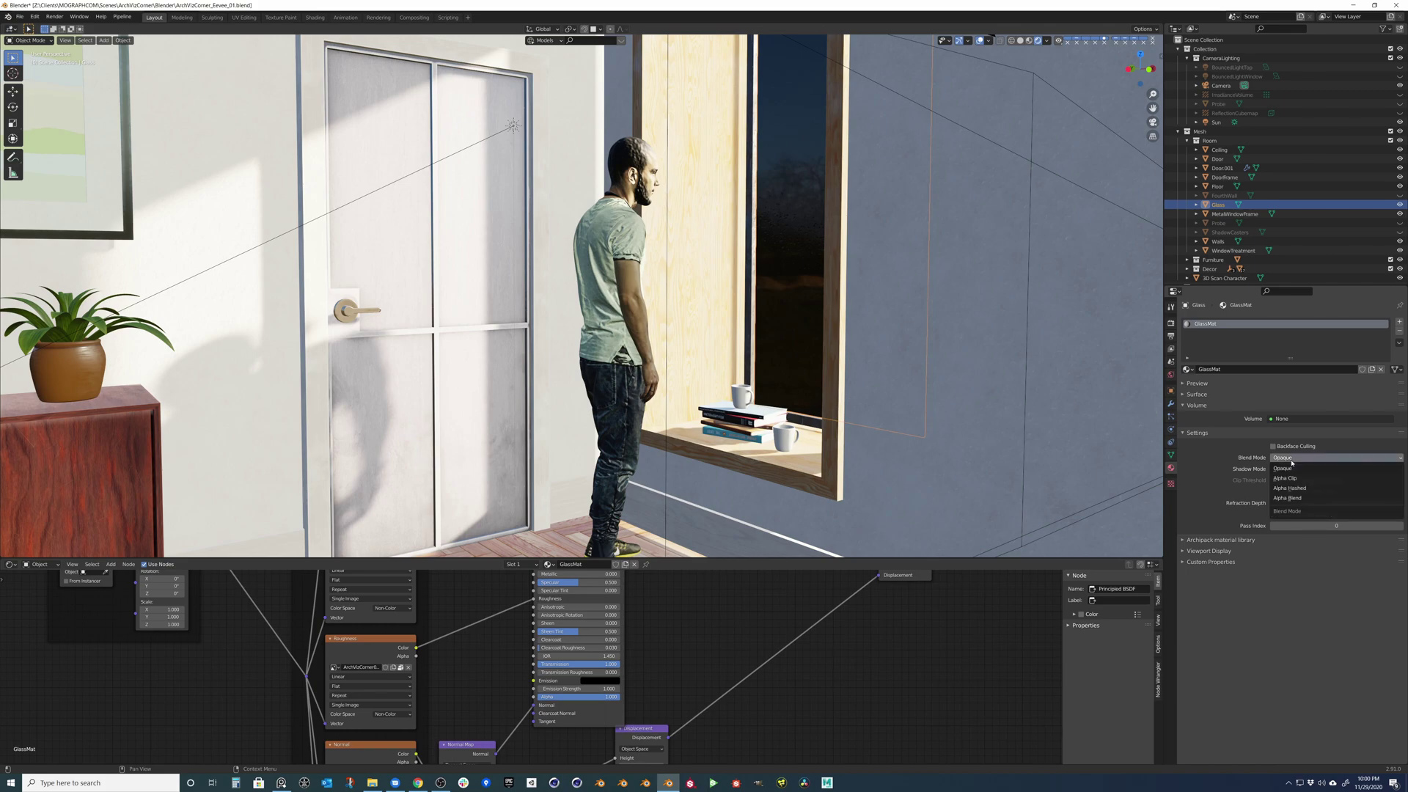
{"action": "left_click", "coordinate": [1295, 499]}
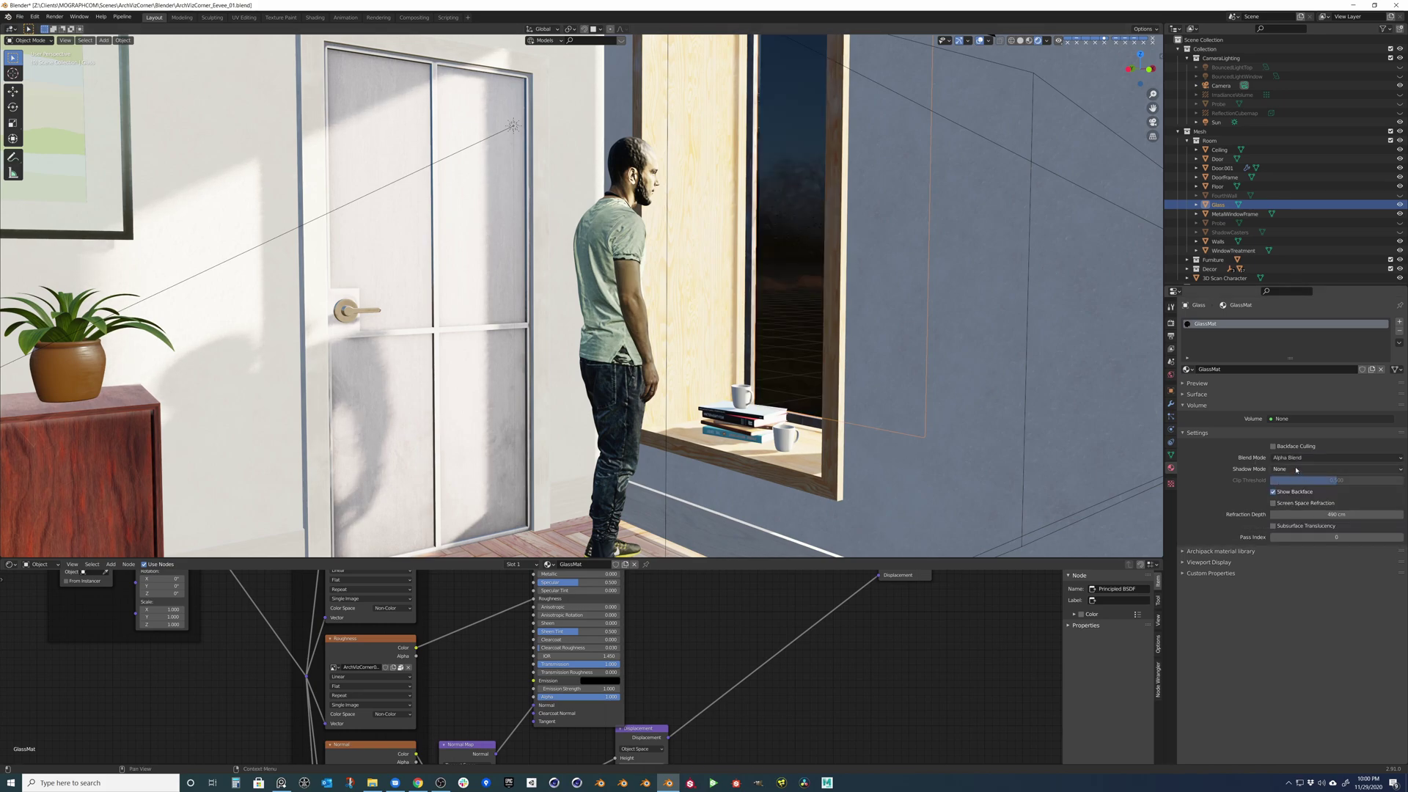
{"action": "middle_click_drag", "start_coordinate": [805, 348], "coordinate": [1047, 45]}
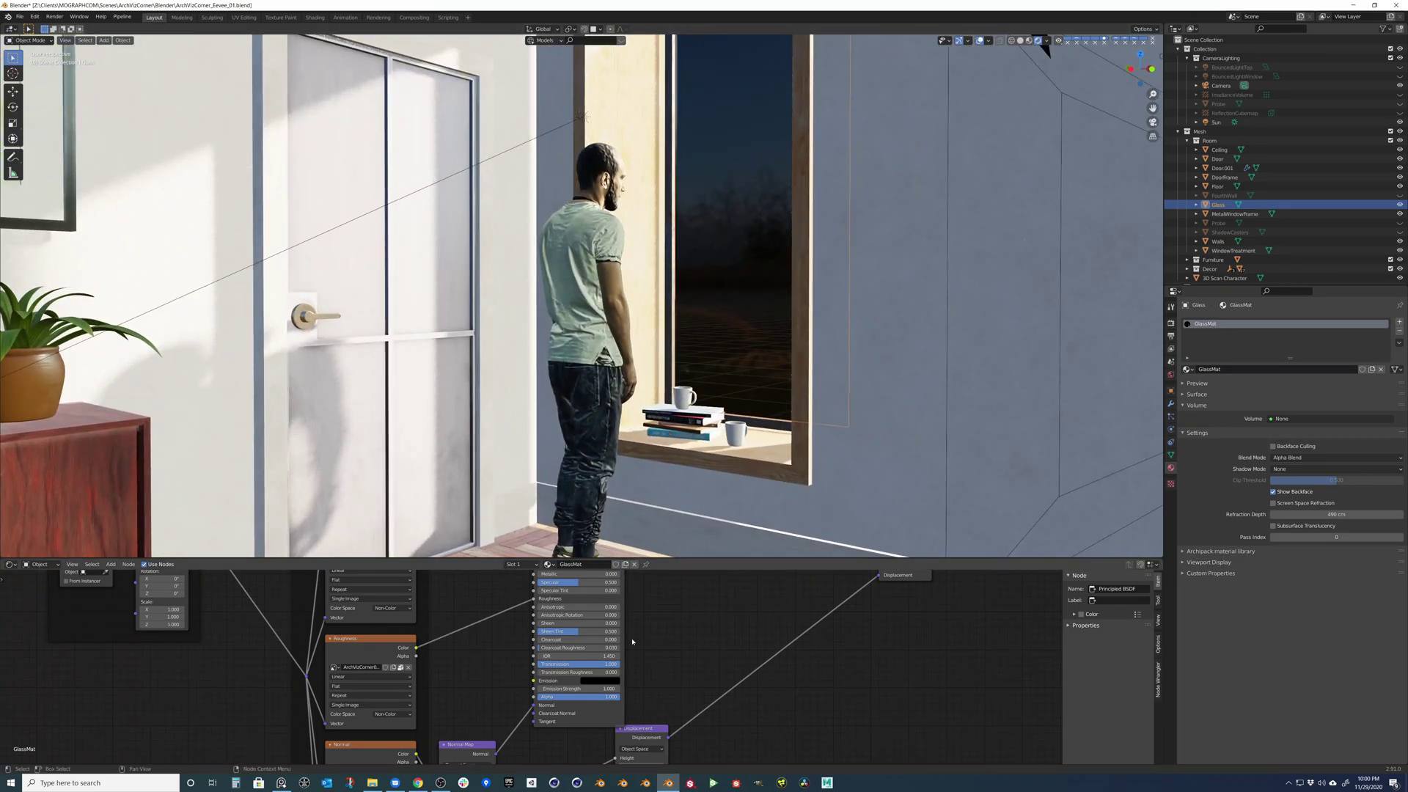
Raise the glass shader's Metallic partway and its Specular to the maximum, and set its Alpha to 0.7.
{"action": "middle_click_drag", "start_coordinate": [677, 658], "coordinate": [663, 686]}
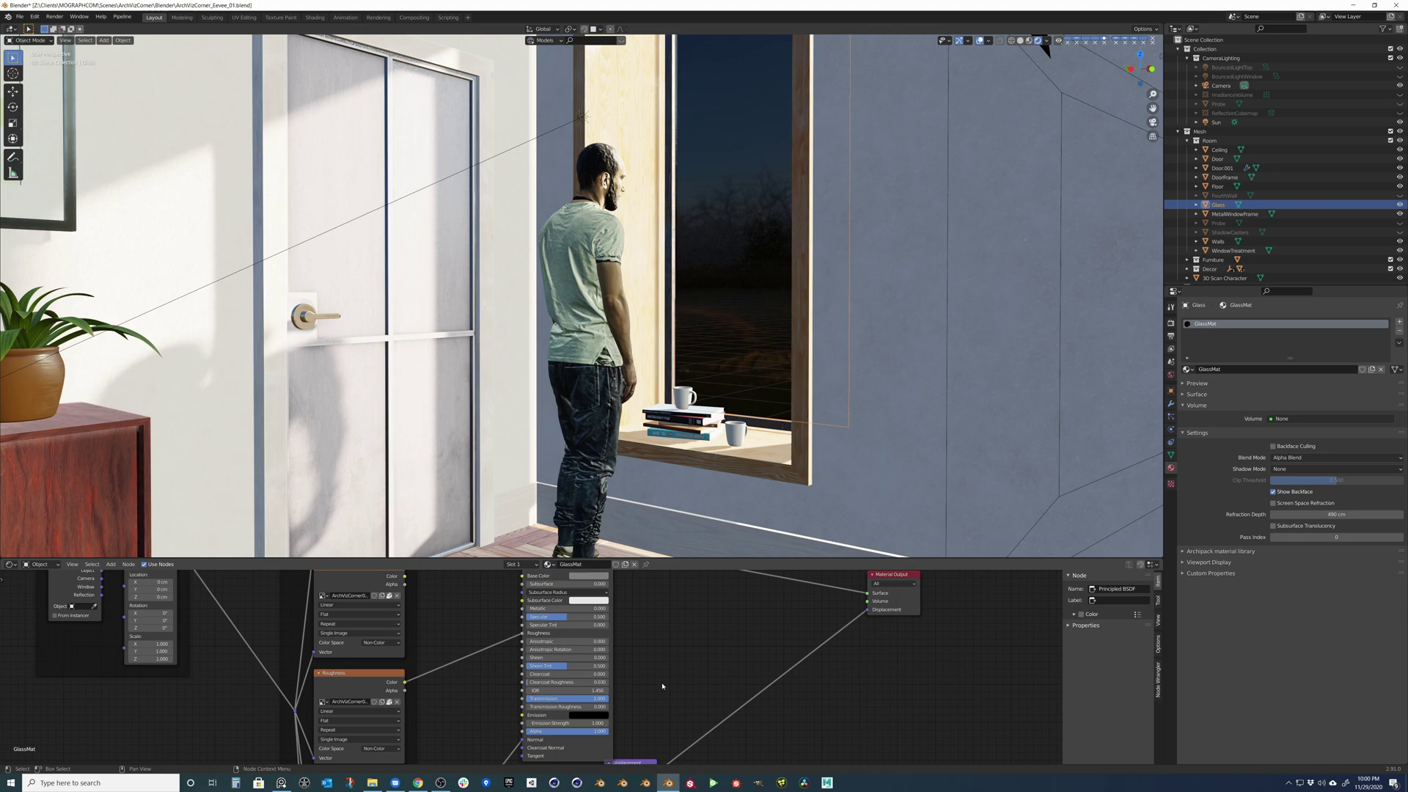
{"action": "mouse_move", "coordinate": [564, 619]}
{"action": "left_mouse_down"}
{"action": "mouse_move", "coordinate": [606, 620]}
{"action": "mouse_move", "coordinate": [552, 611]}
{"action": "mouse_move", "coordinate": [572, 611]}
{"action": "left_mouse_up"}
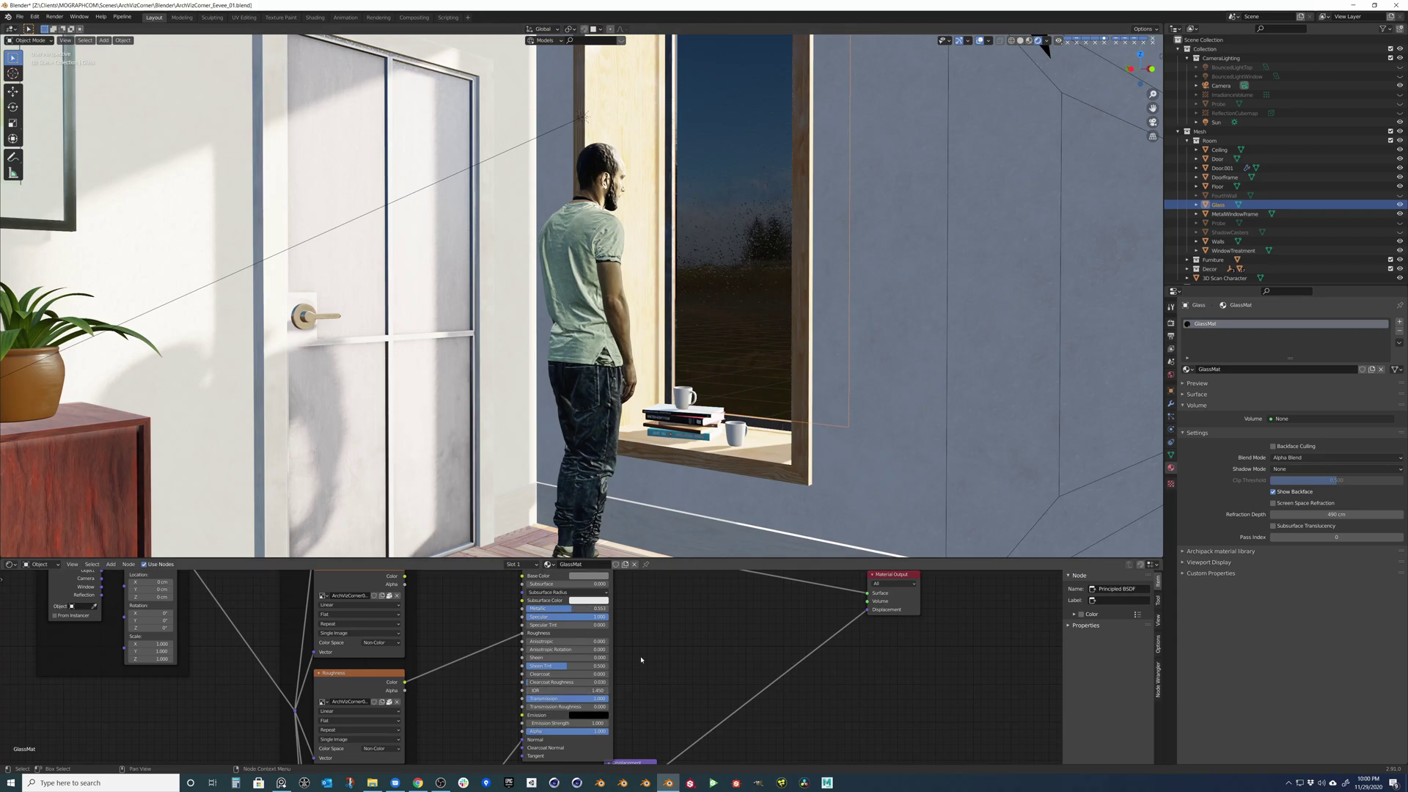
{"action": "middle_click_drag", "start_coordinate": [653, 698], "coordinate": [650, 642]}
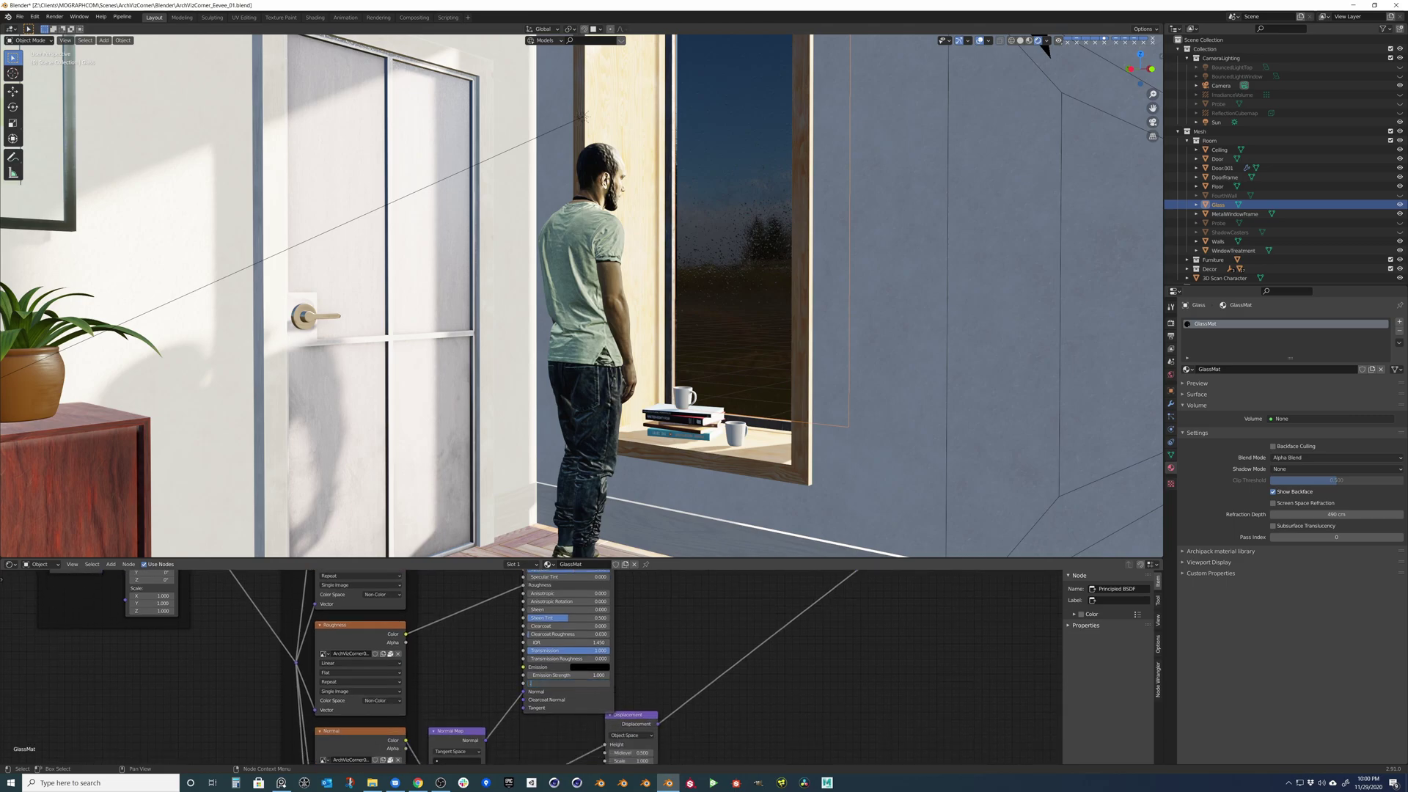
{"action": "type", "text": "0.3"}
{"action": "key", "text": "Return"}
{"action": "key", "text": "ctrl+z"}
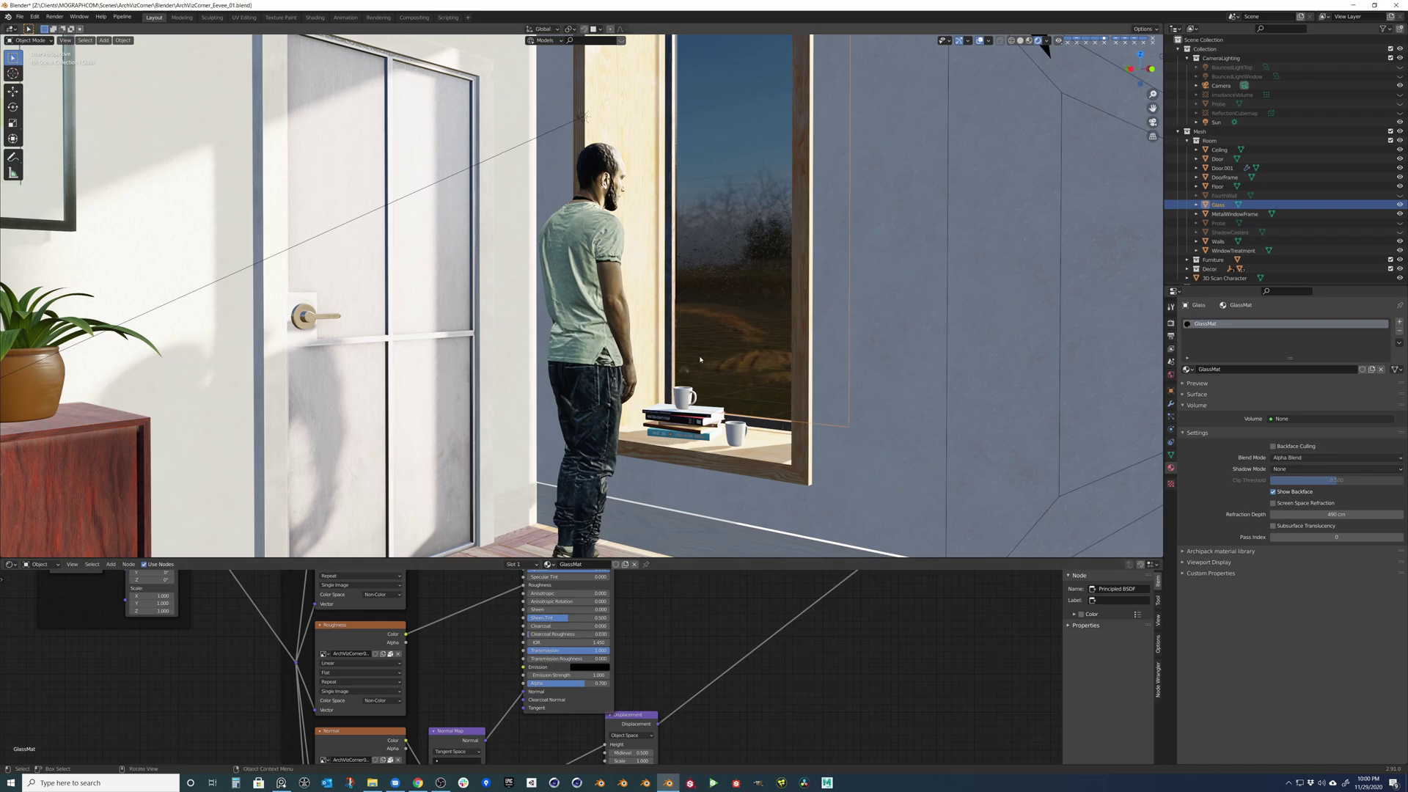
Switch the shader nodes from Object to World and set the upper Background node's Strength to 0.
{"action": "scroll", "coordinate": [645, 330], "scroll_direction": "down", "scroll_amount": 5}
{"action": "scroll", "coordinate": [645, 330], "scroll_direction": "up", "scroll_amount": 3}
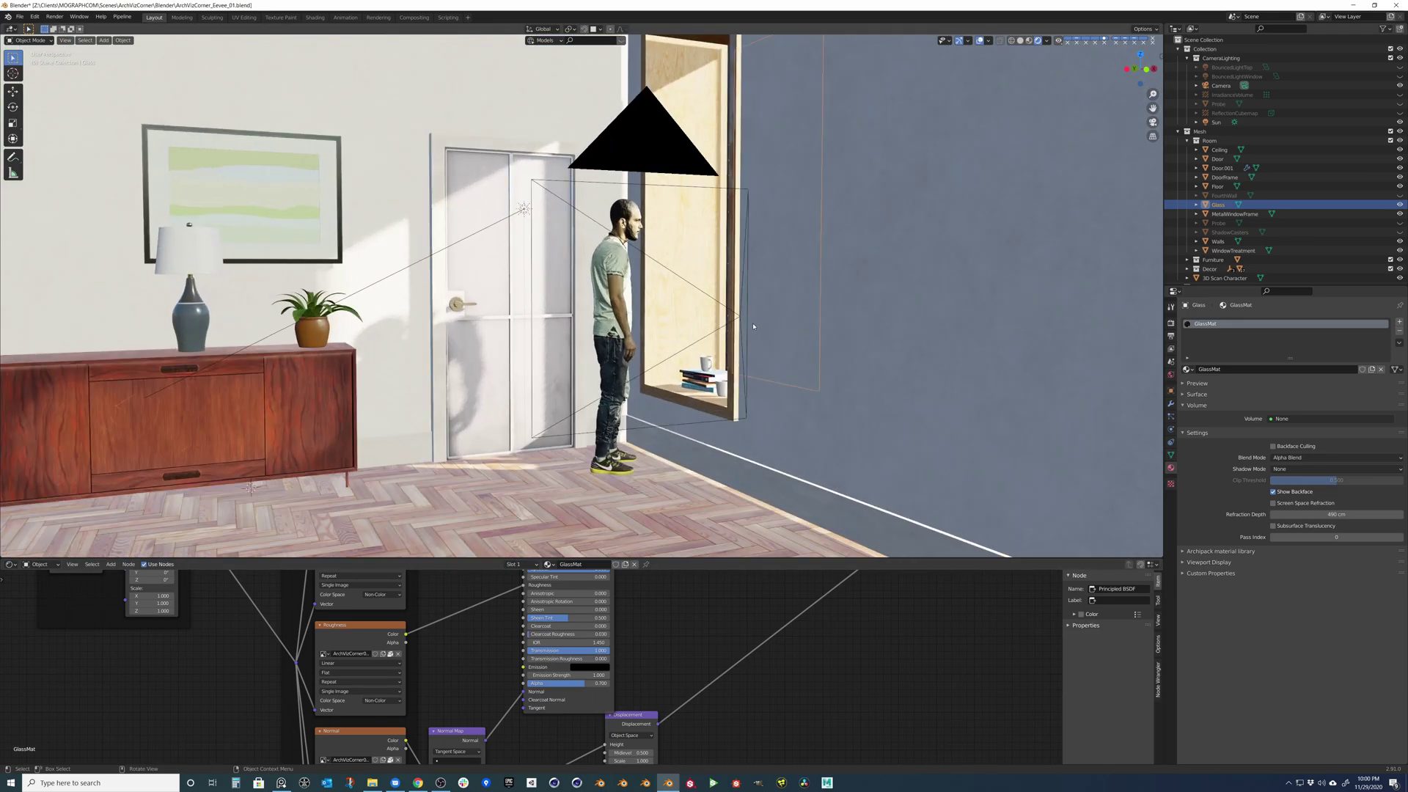
{"action": "middle_click_drag", "start_coordinate": [492, 328], "coordinate": [709, 328]}
{"action": "scroll", "coordinate": [709, 328], "scroll_direction": "down", "scroll_amount": 8}
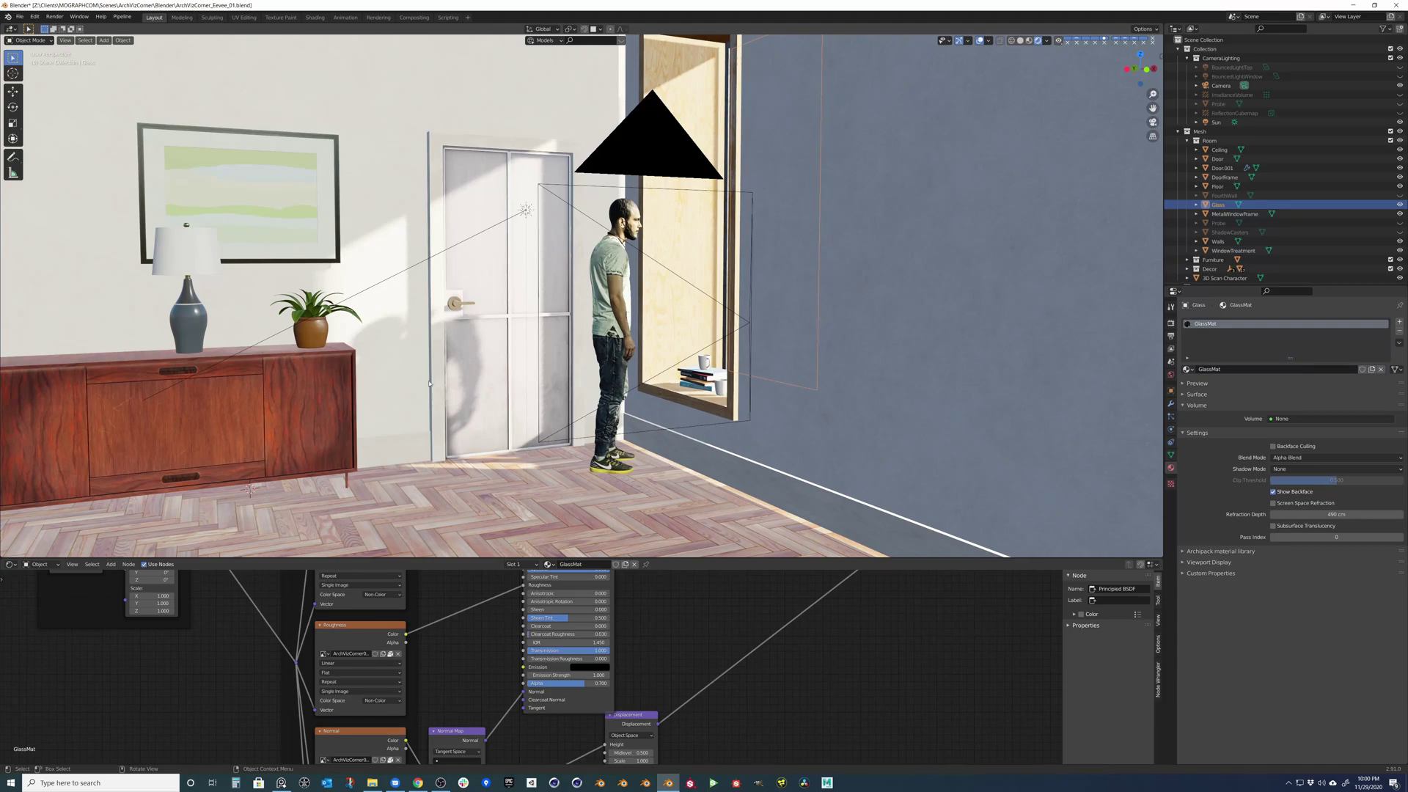
{"action": "left_click", "coordinate": [45, 564]}
{"action": "left_click", "coordinate": [44, 585]}
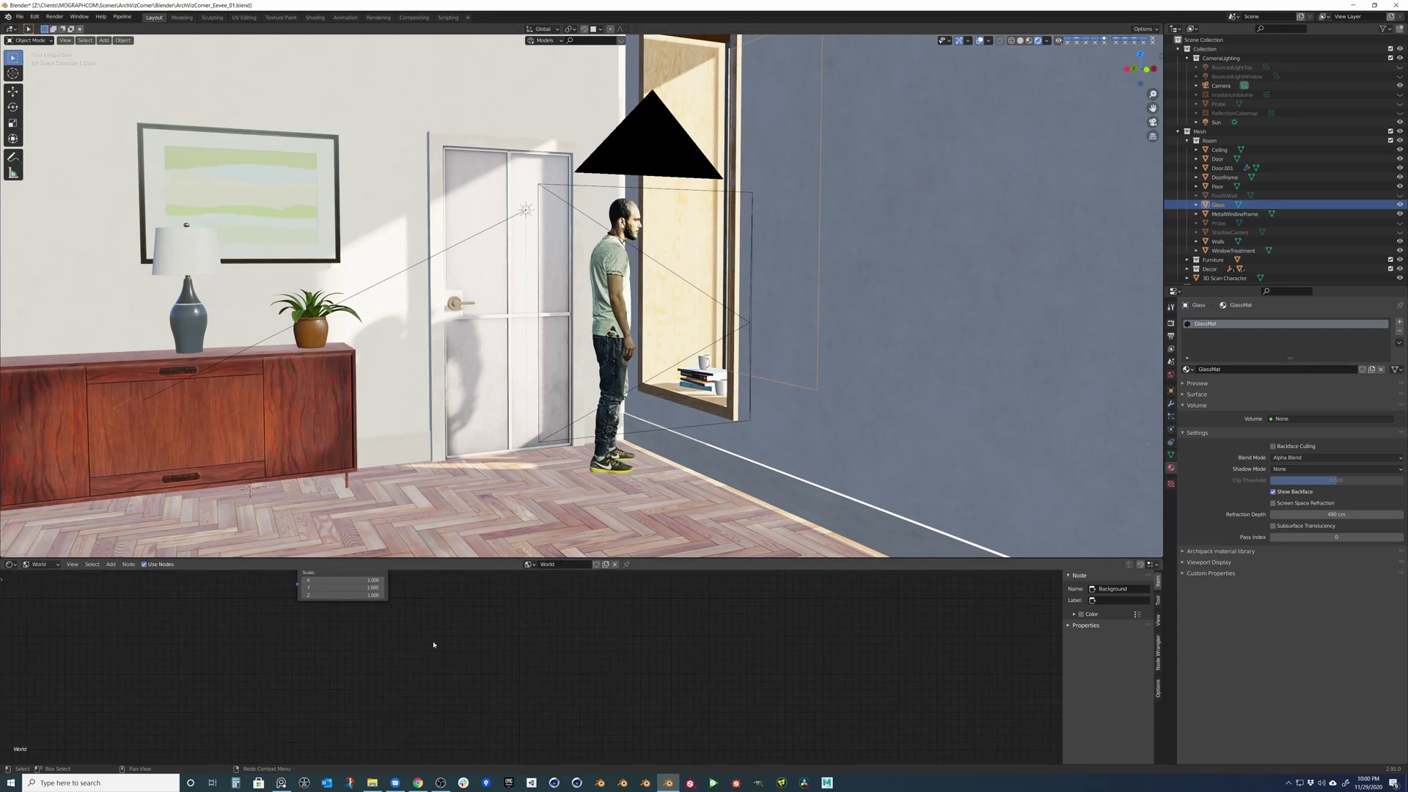
{"action": "scroll", "coordinate": [454, 683], "scroll_direction": "up", "scroll_amount": 4}
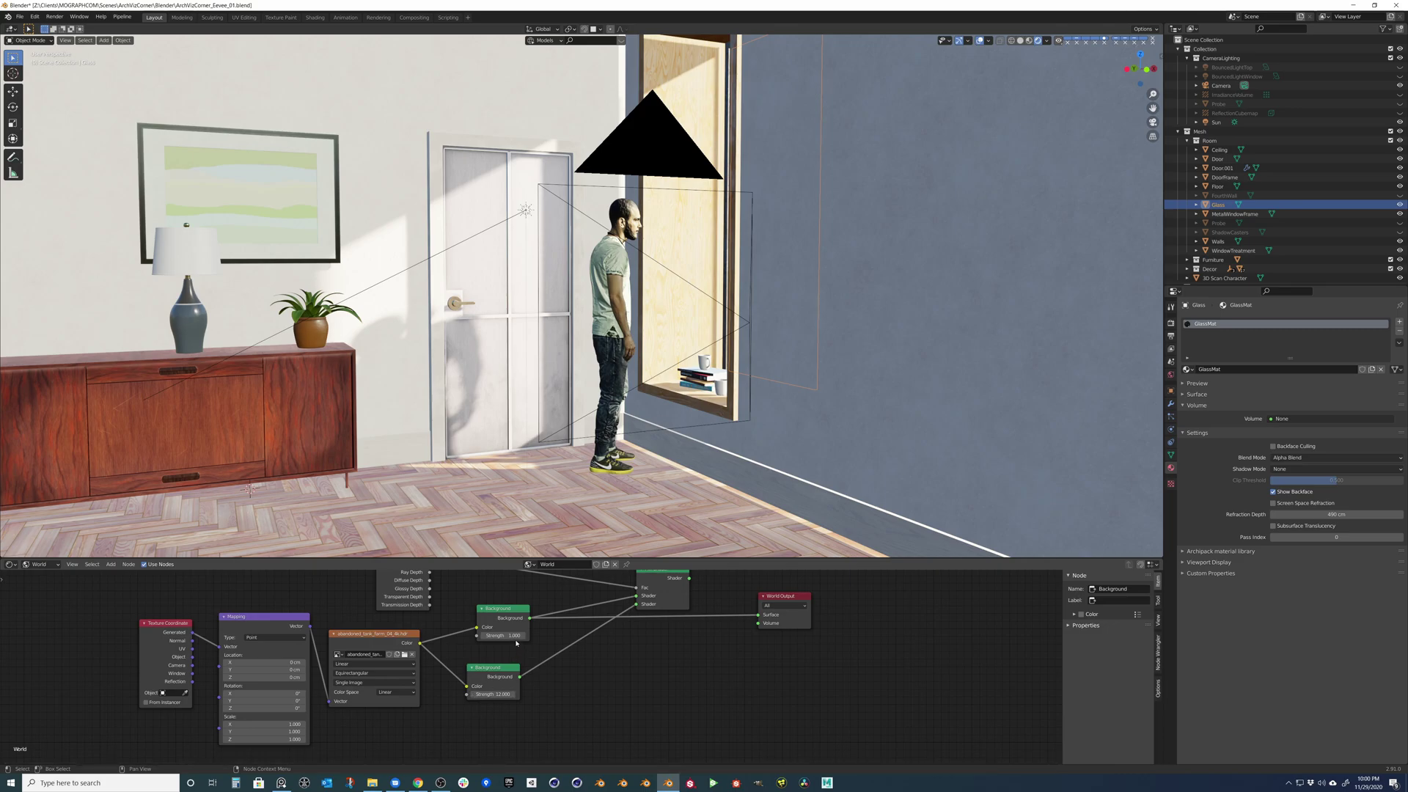
{"action": "type", "text": "0"}
{"action": "key", "text": "Return"}
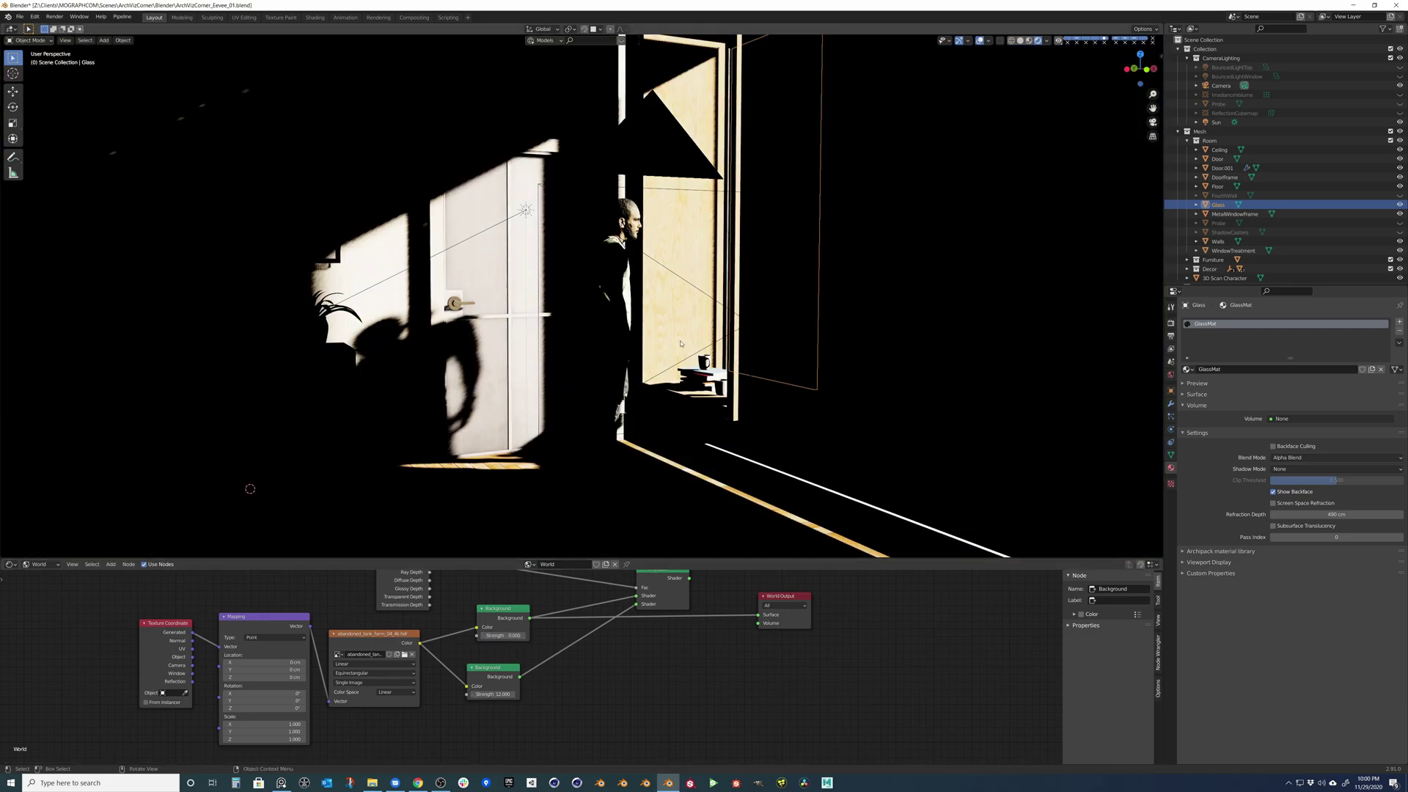
Select the Sun light and lower its shadow Bias to 0.001.
{"action": "scroll", "coordinate": [664, 283], "scroll_direction": "up", "scroll_amount": 3}
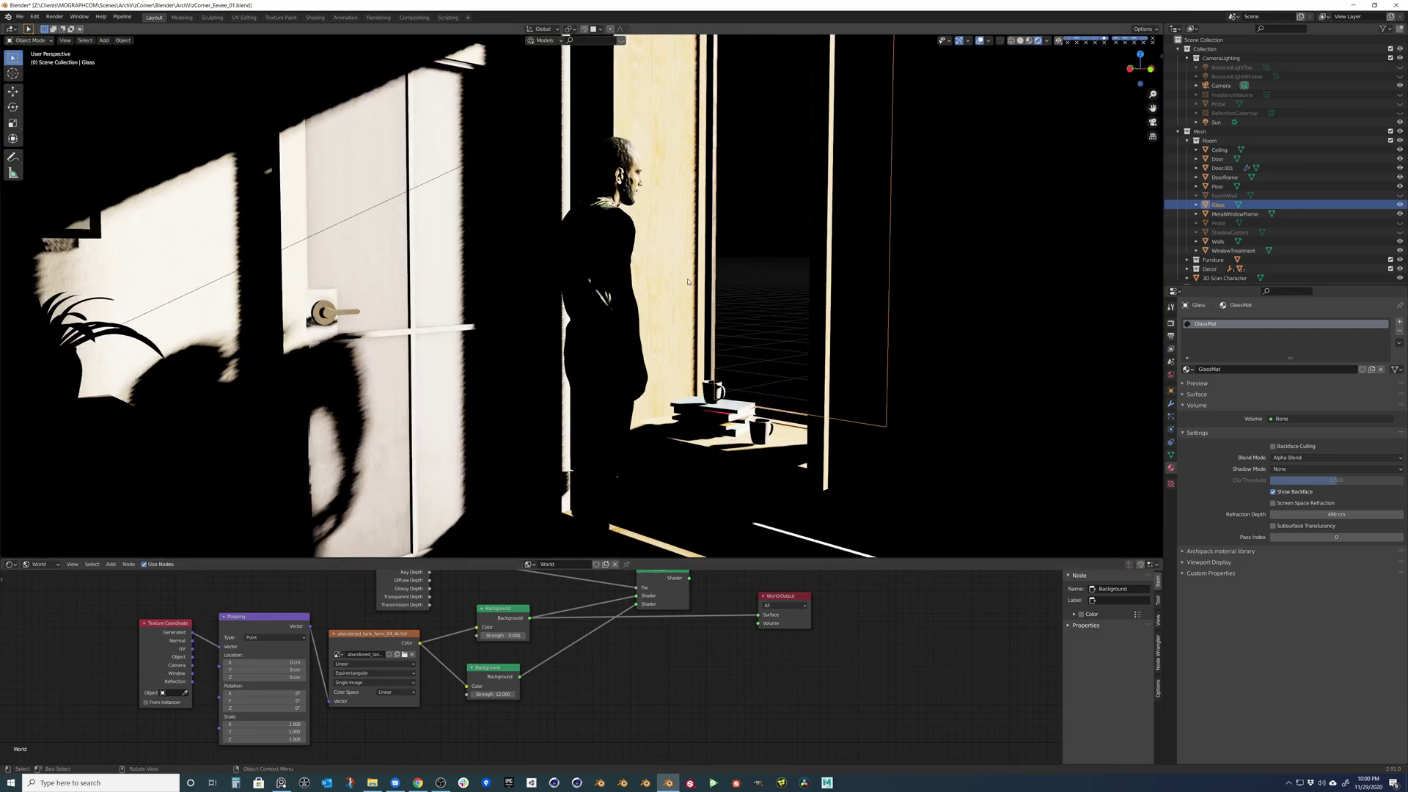
{"action": "left_click", "coordinate": [1216, 122]}
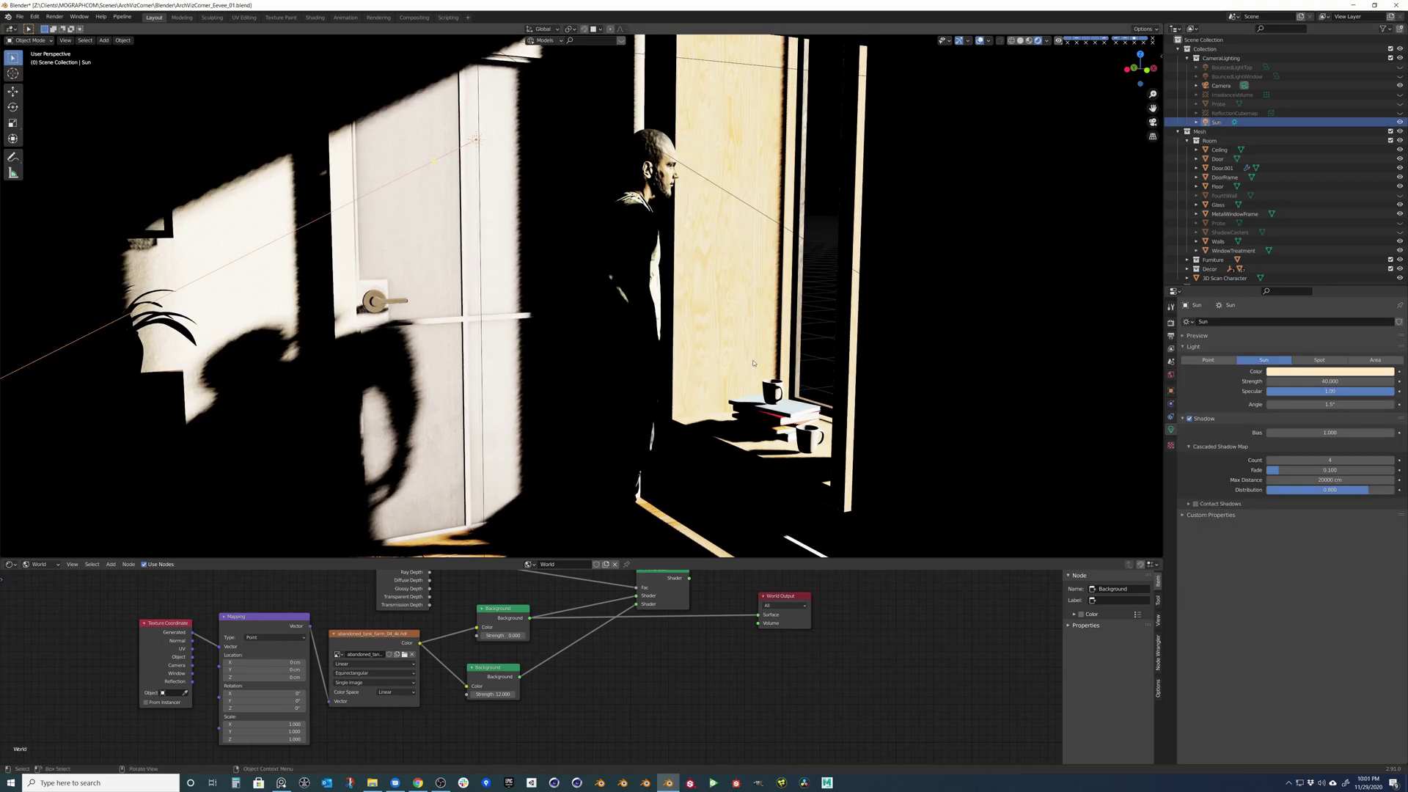
{"action": "scroll", "coordinate": [185, 528], "scroll_direction": "down", "scroll_amount": 2}
{"action": "scroll", "coordinate": [743, 366], "scroll_direction": "down", "scroll_amount": 1}
{"action": "middle_click_drag", "start_coordinate": [743, 366], "coordinate": [596, 442]}
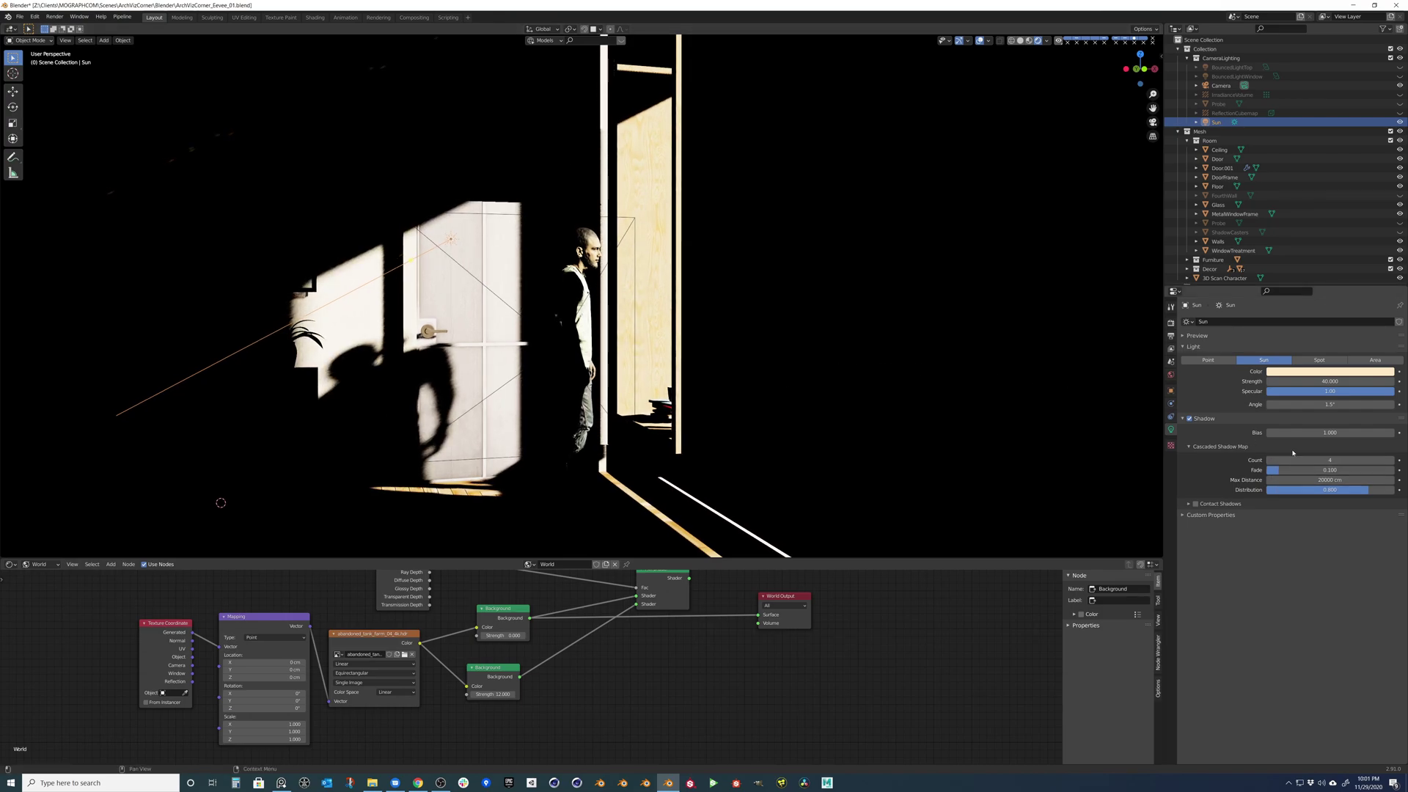
{"action": "left_click_drag", "start_coordinate": [1302, 432], "coordinate": [1225, 432]}
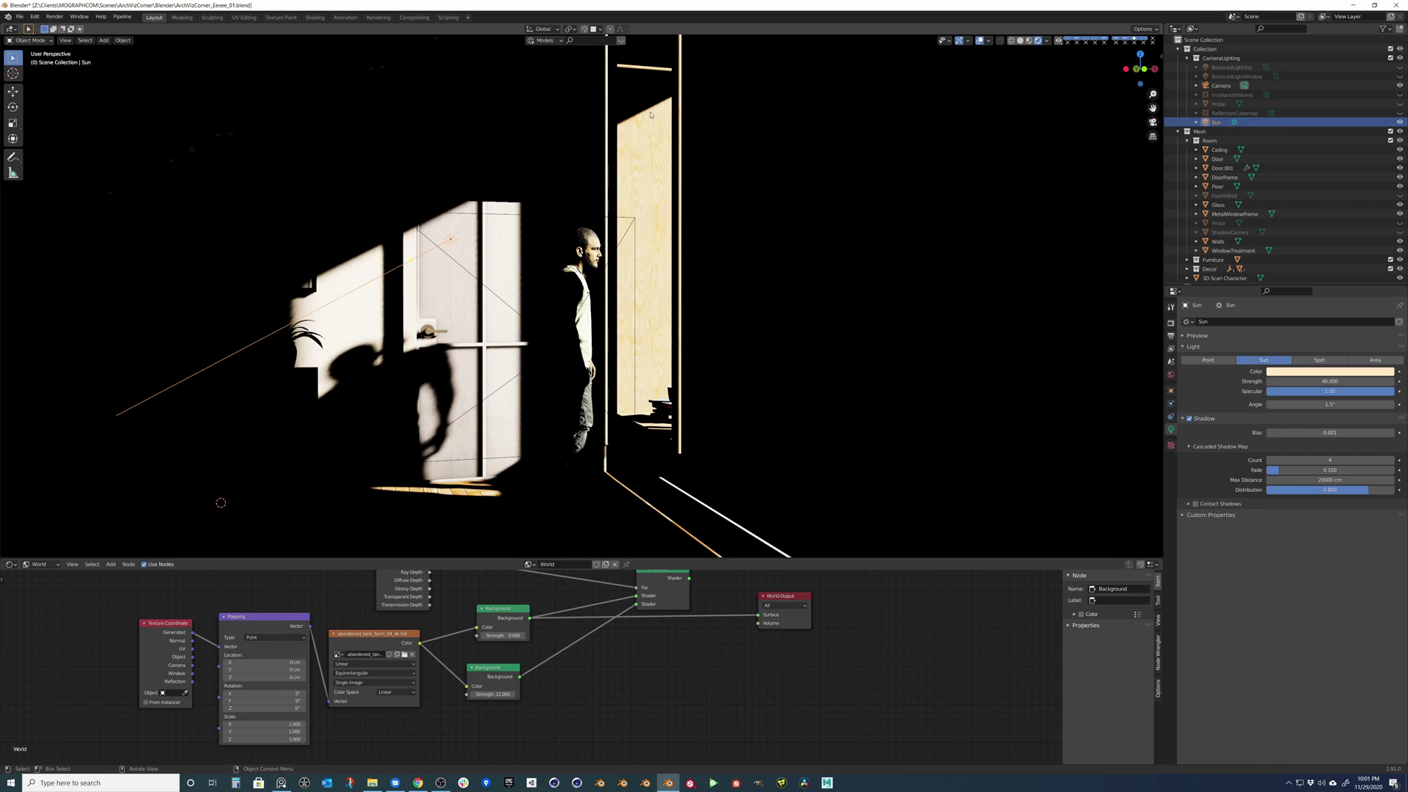
Enable Contact Shadows on the Sun light and expand their settings.
{"action": "middle_click_drag", "start_coordinate": [618, 156], "coordinate": [534, 130]}
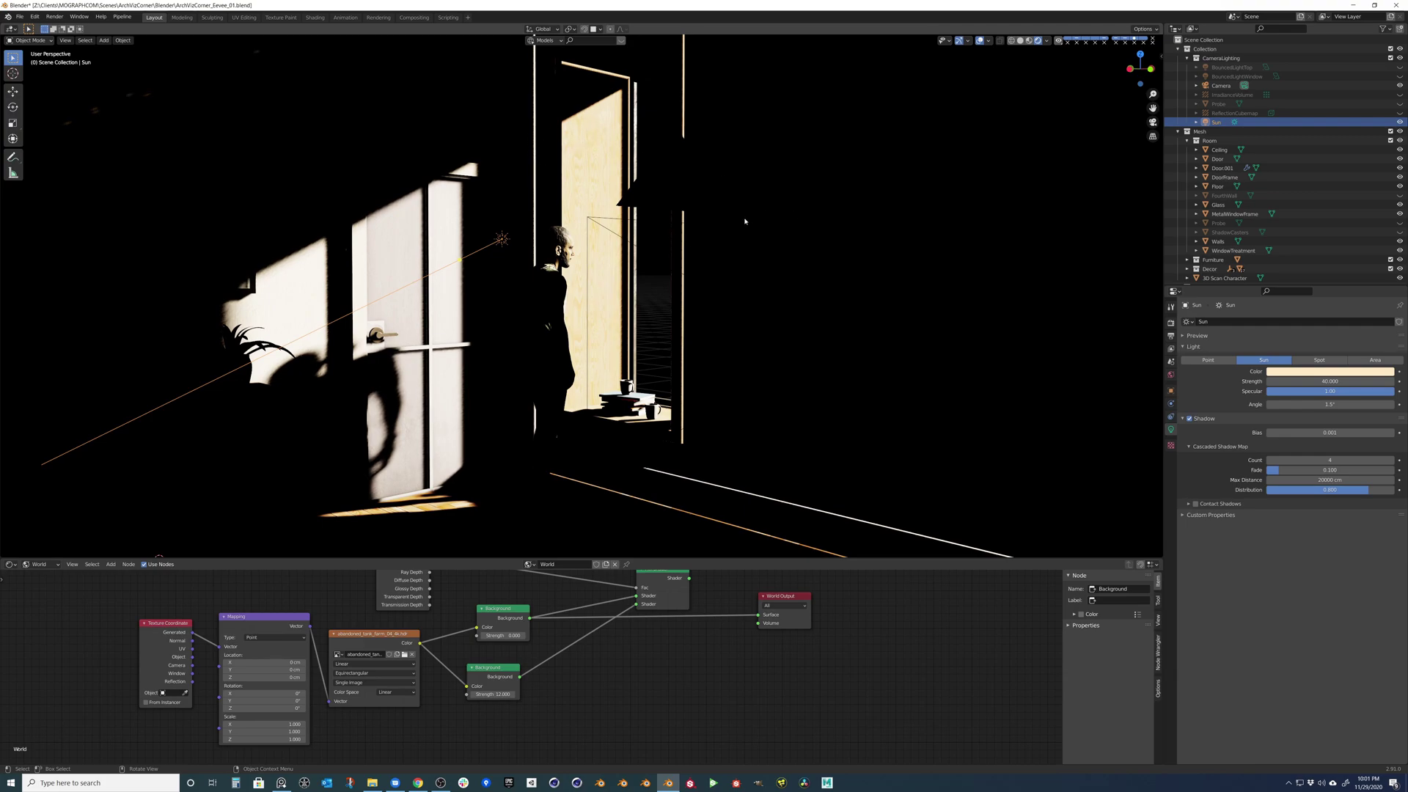
{"action": "middle_click_drag", "start_coordinate": [744, 224], "coordinate": [710, 222]}
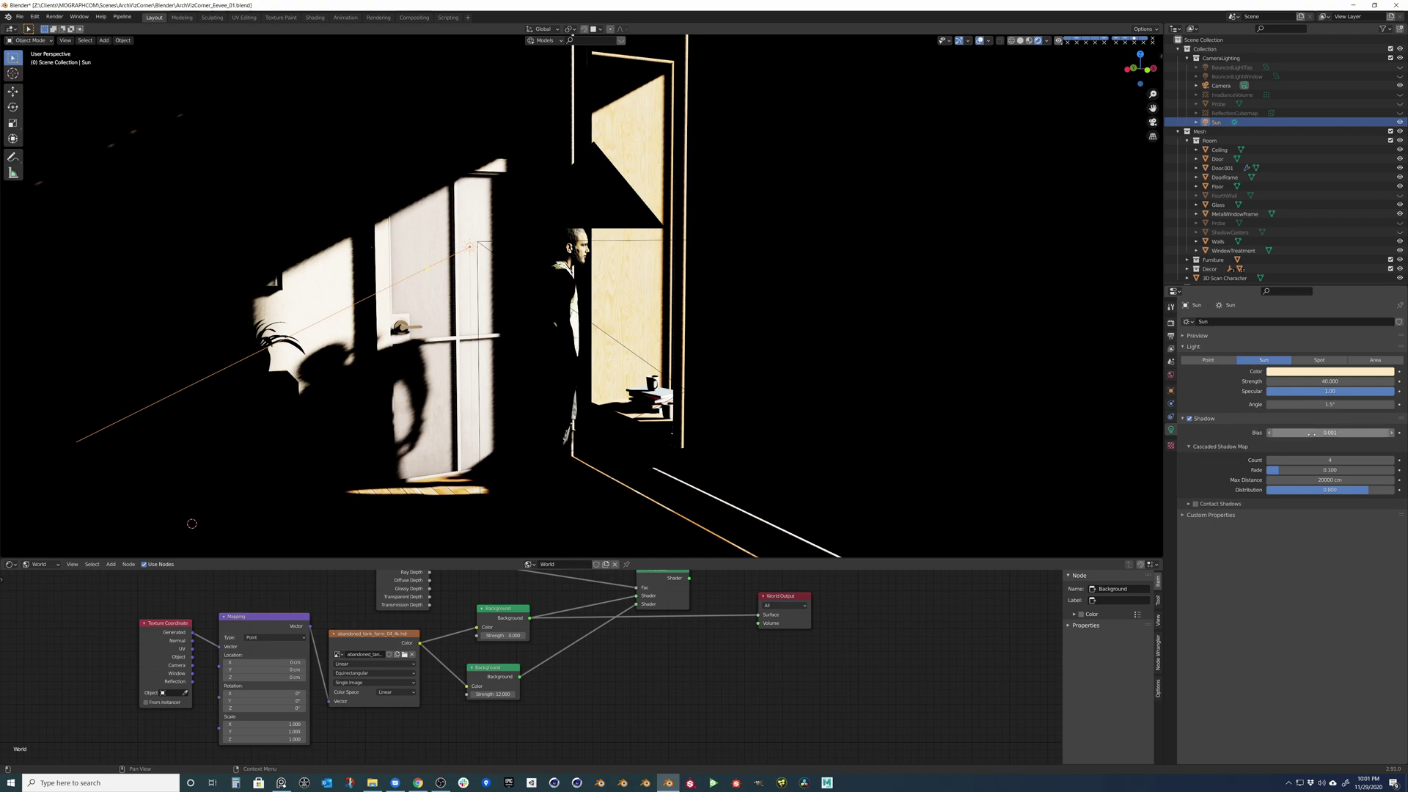
{"action": "middle_click_drag", "start_coordinate": [663, 315], "coordinate": [609, 281]}
{"action": "scroll", "coordinate": [607, 282], "scroll_direction": "up", "scroll_amount": 4}
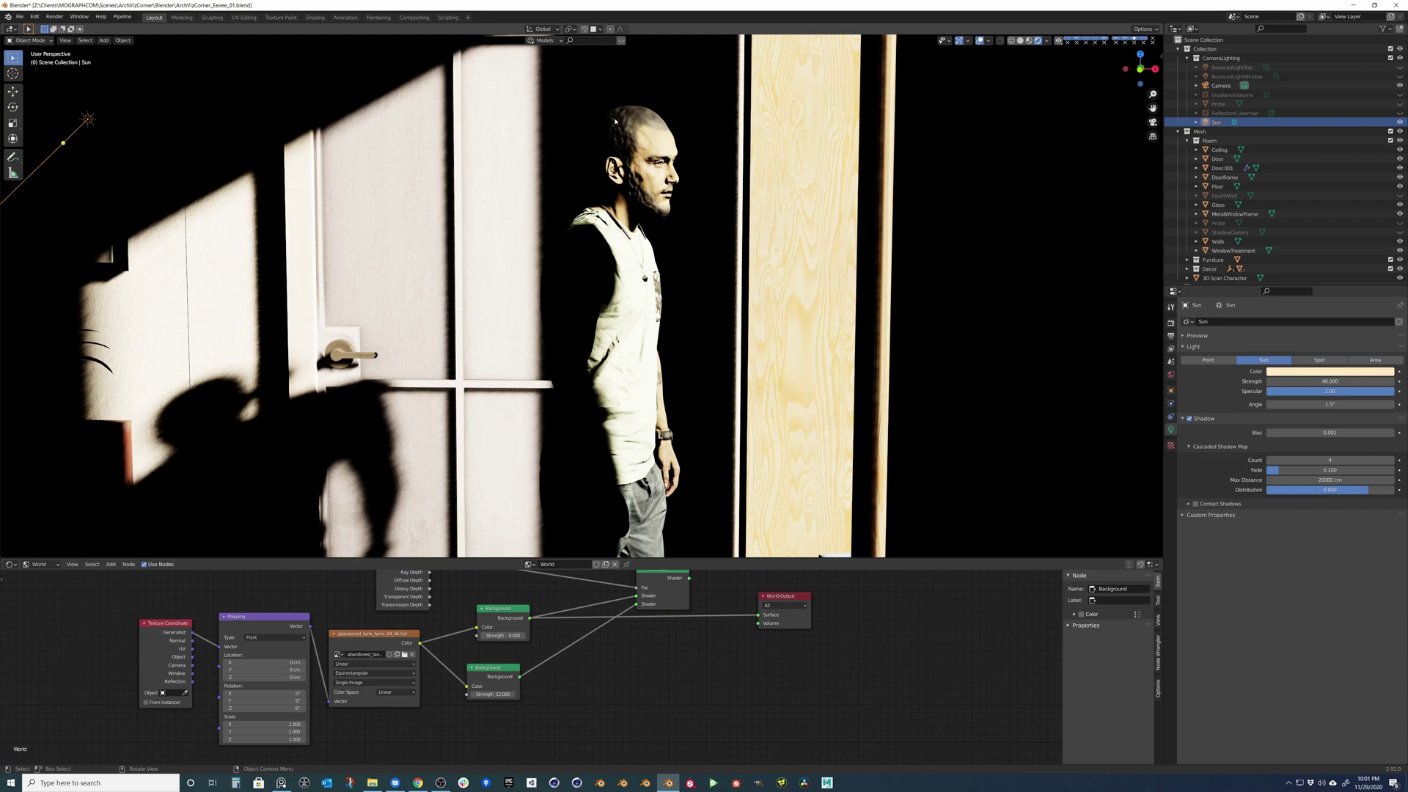
{"action": "middle_click_drag", "start_coordinate": [609, 273], "coordinate": [660, 275]}
{"action": "scroll", "coordinate": [663, 277], "scroll_direction": "down", "scroll_amount": 1}
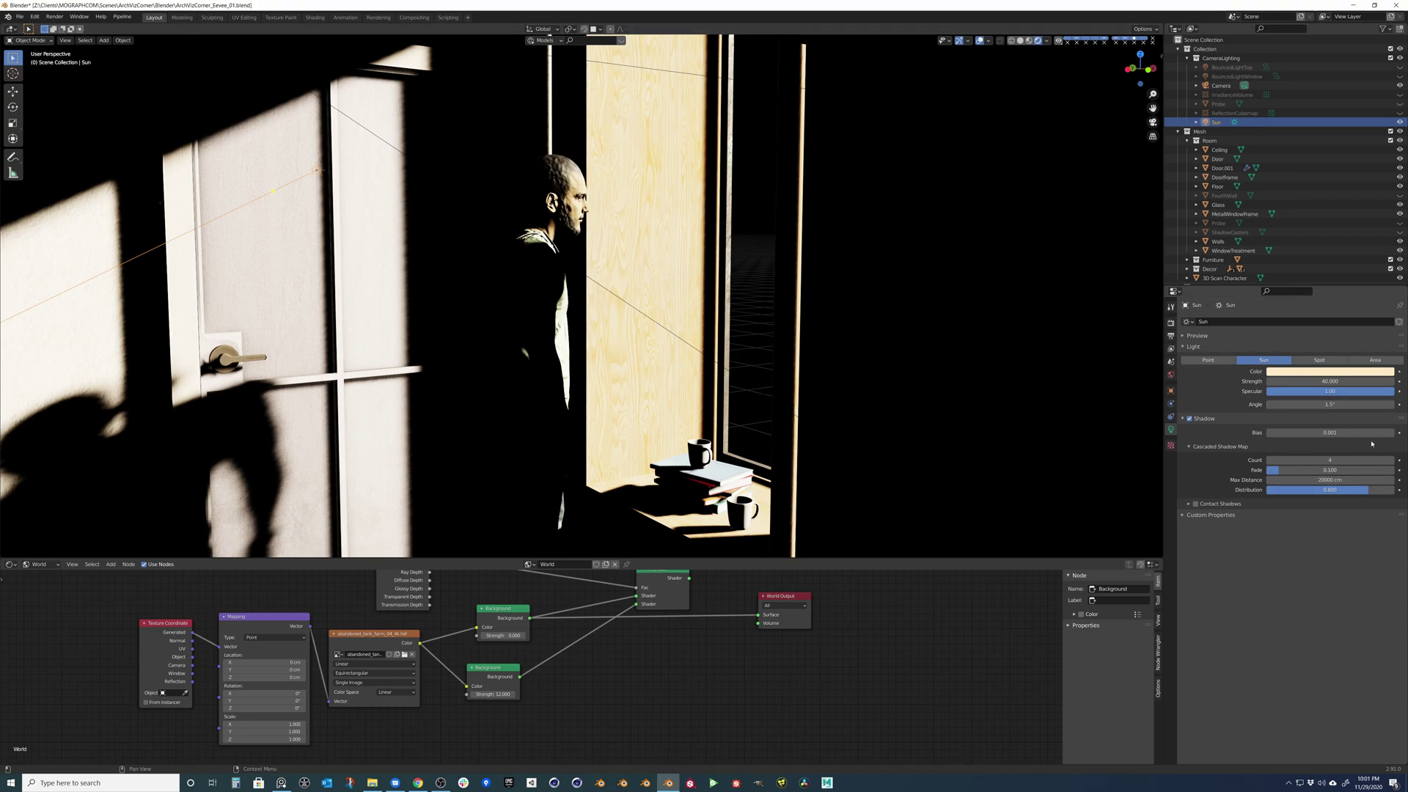
{"action": "left_click", "coordinate": [1218, 504]}
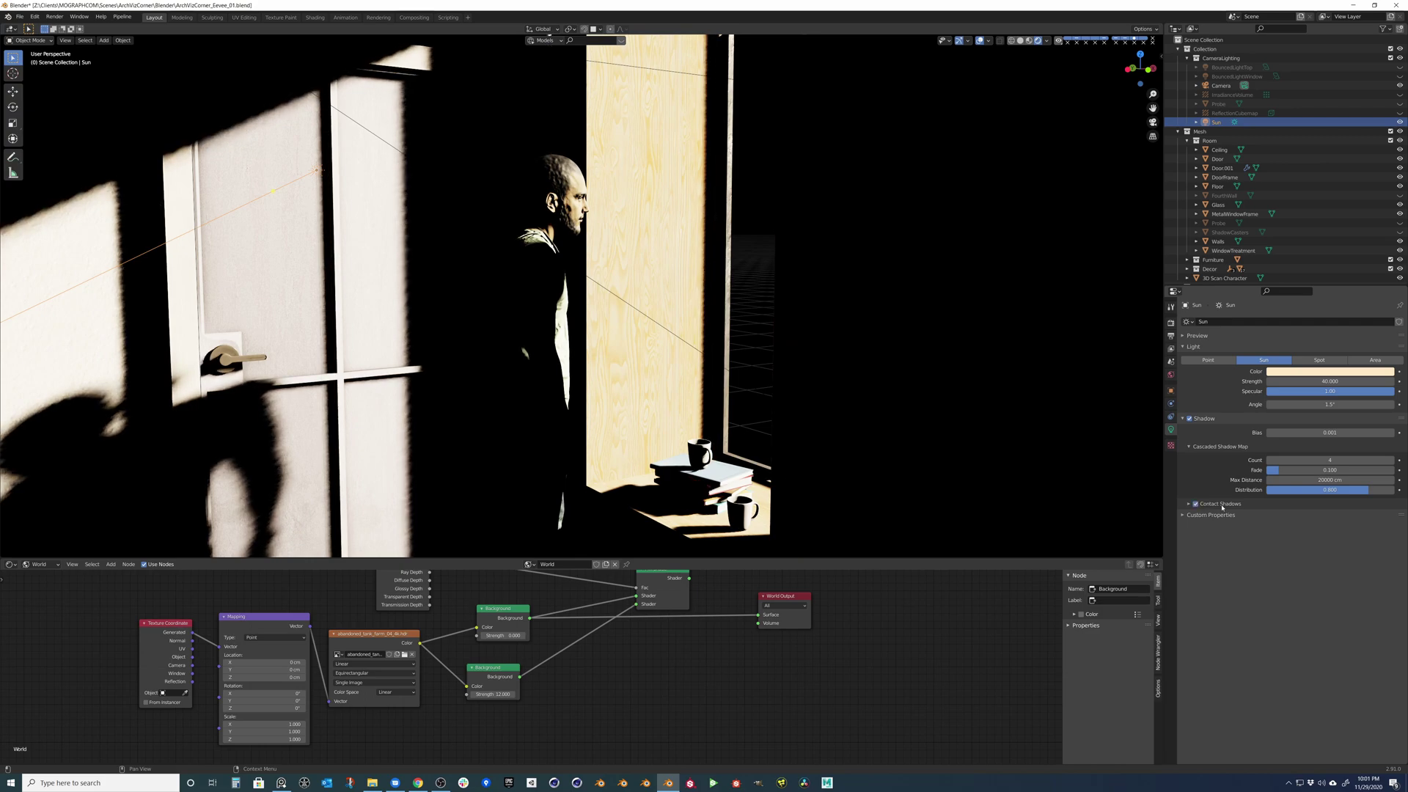
{"action": "left_click", "coordinate": [1222, 505]}
Set the Sun's contact shadow Bias to 0.281 while checking the shadows around the mugs and books.
{"action": "scroll", "coordinate": [697, 362], "scroll_direction": "down", "scroll_amount": 2}
{"action": "middle_click_drag", "start_coordinate": [668, 359], "coordinate": [603, 423]}
{"action": "scroll", "coordinate": [697, 362], "scroll_direction": "down", "scroll_amount": 2}
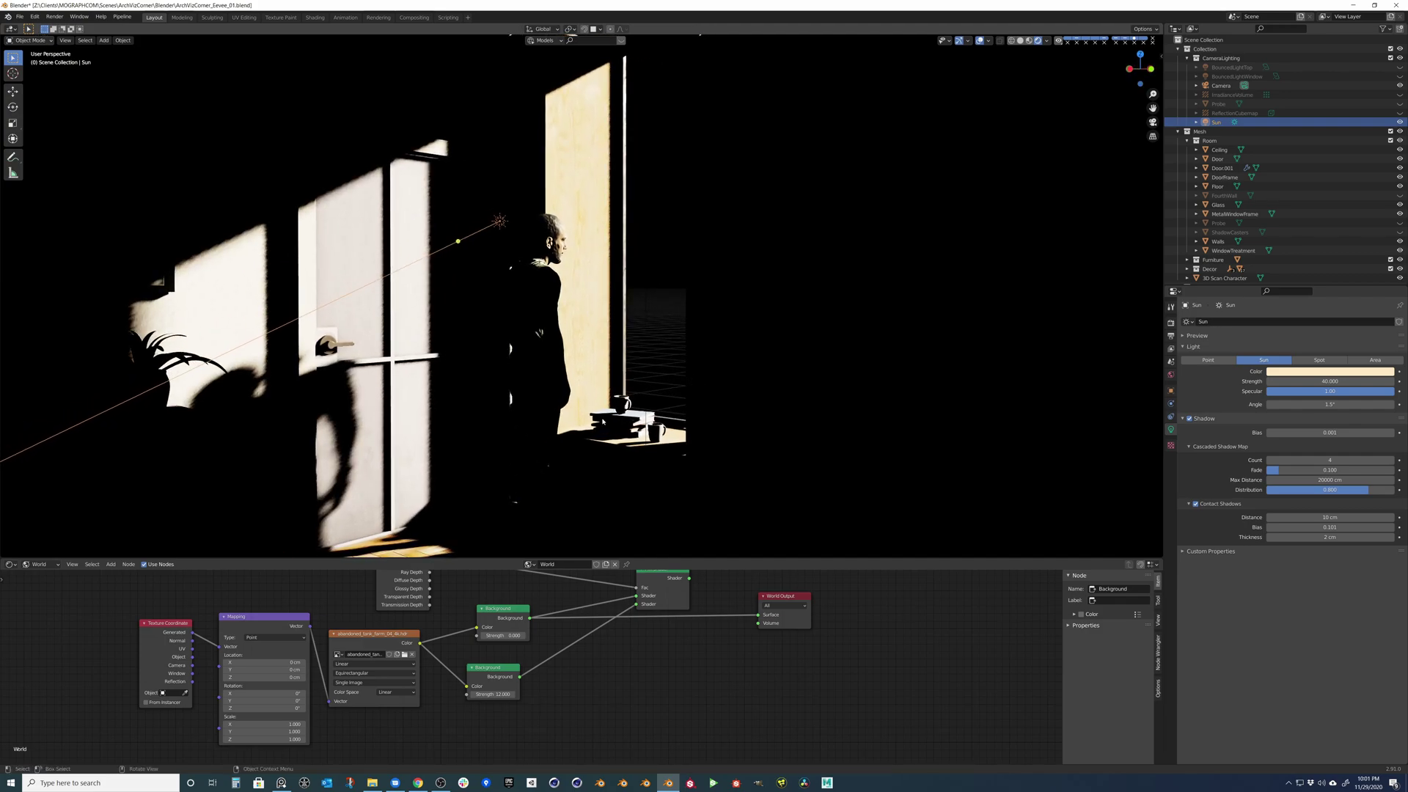
{"action": "scroll", "coordinate": [701, 414], "scroll_direction": "up", "scroll_amount": 4}
{"action": "middle_click_drag", "start_coordinate": [741, 468], "coordinate": [690, 422], "text": "shift"}
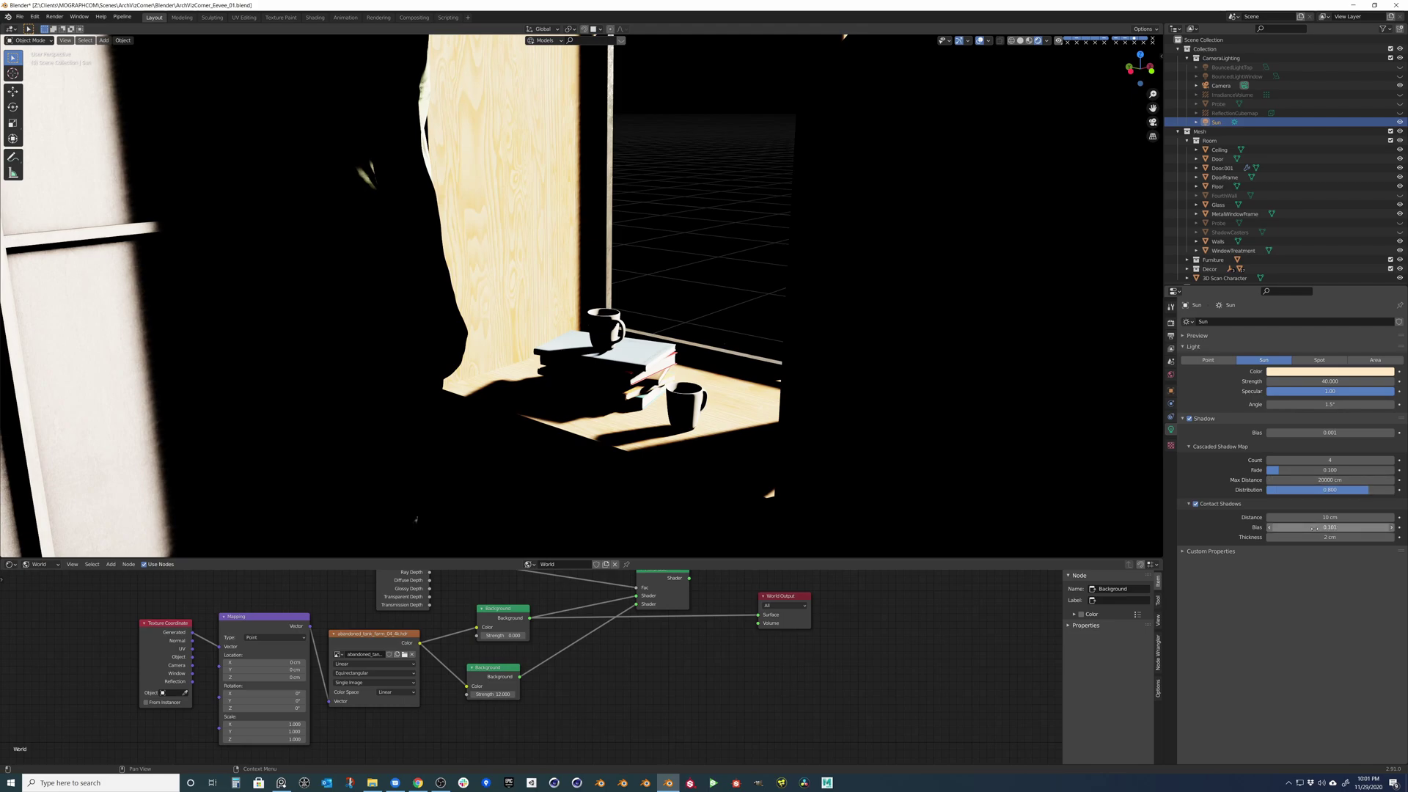
{"action": "left_click", "coordinate": [1391, 527]}
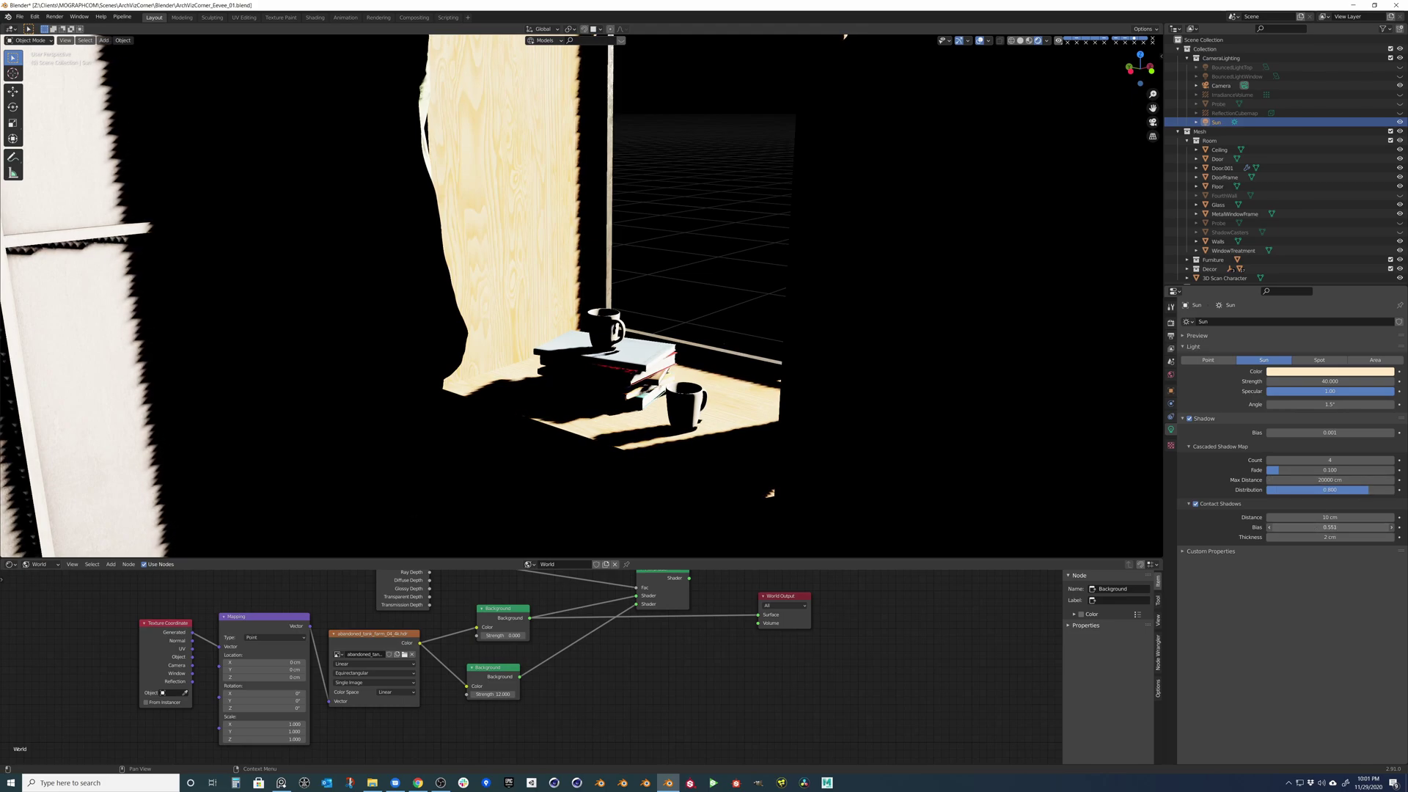
{"action": "left_click_drag", "start_coordinate": [1330, 527], "coordinate": [1357, 518]}
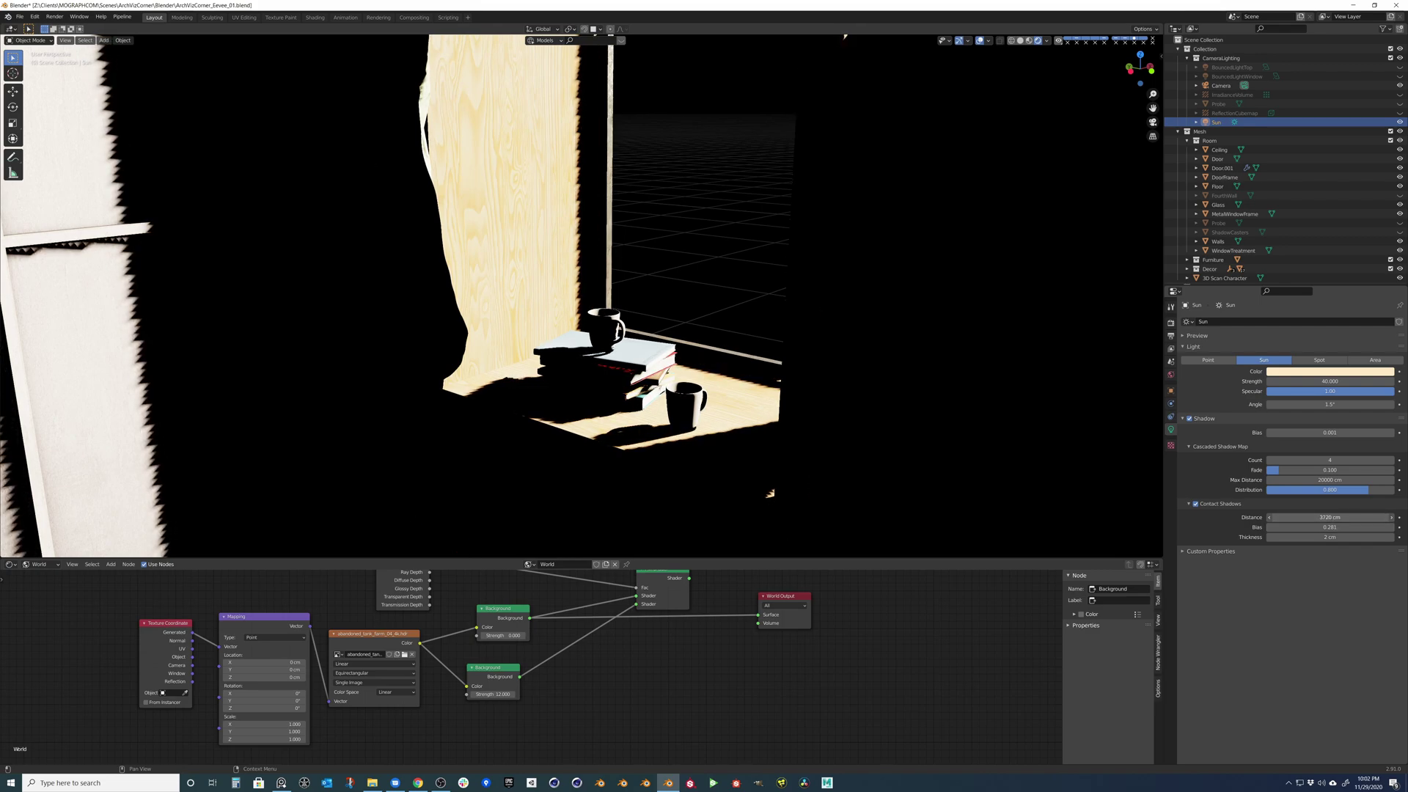
Try much larger Distance values for the Sun's contact shadows and set the Distance back to 10 cm.
{"action": "left_click_drag", "start_coordinate": [1357, 518], "coordinate": [1314, 517]}
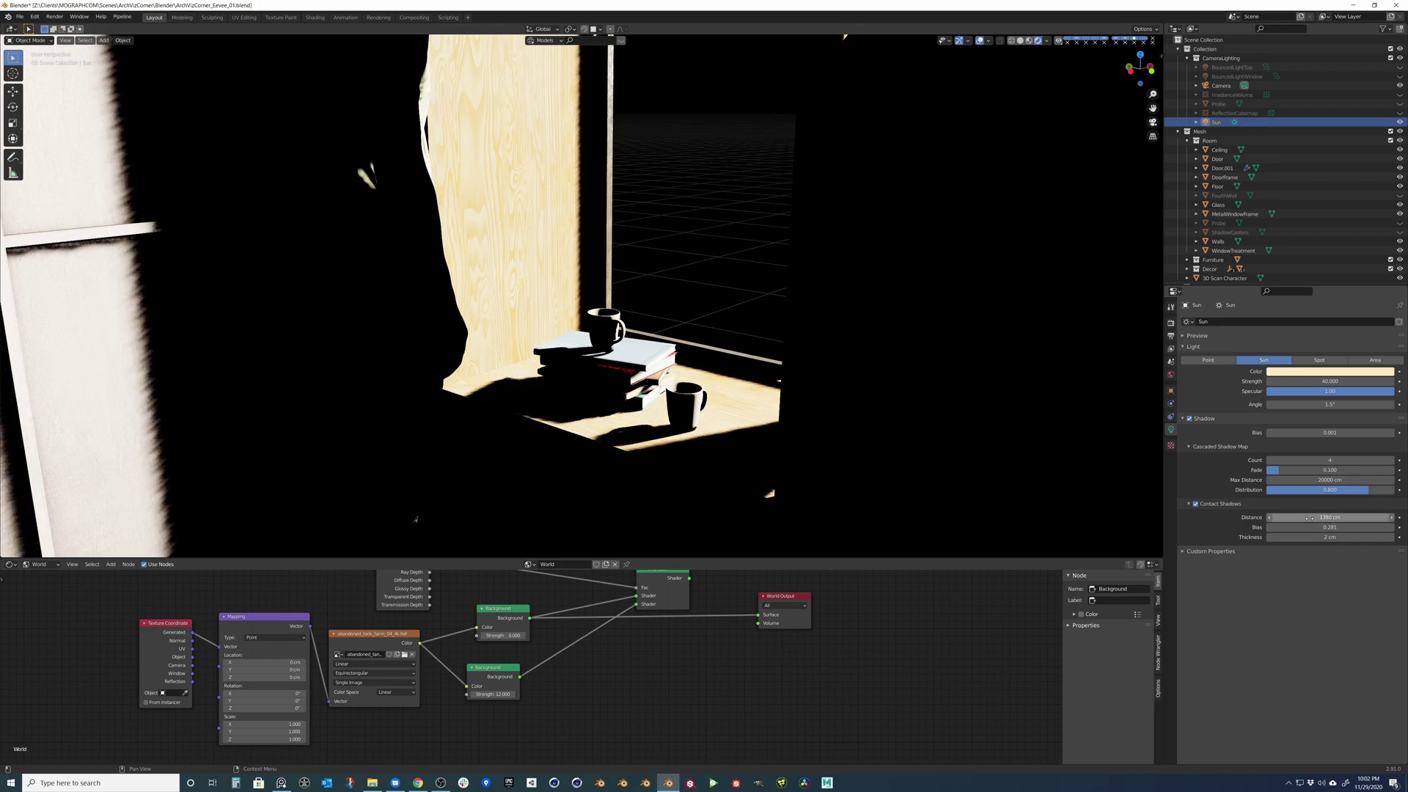
{"action": "left_click", "coordinate": [1314, 516]}
{"action": "key", "text": "Return"}
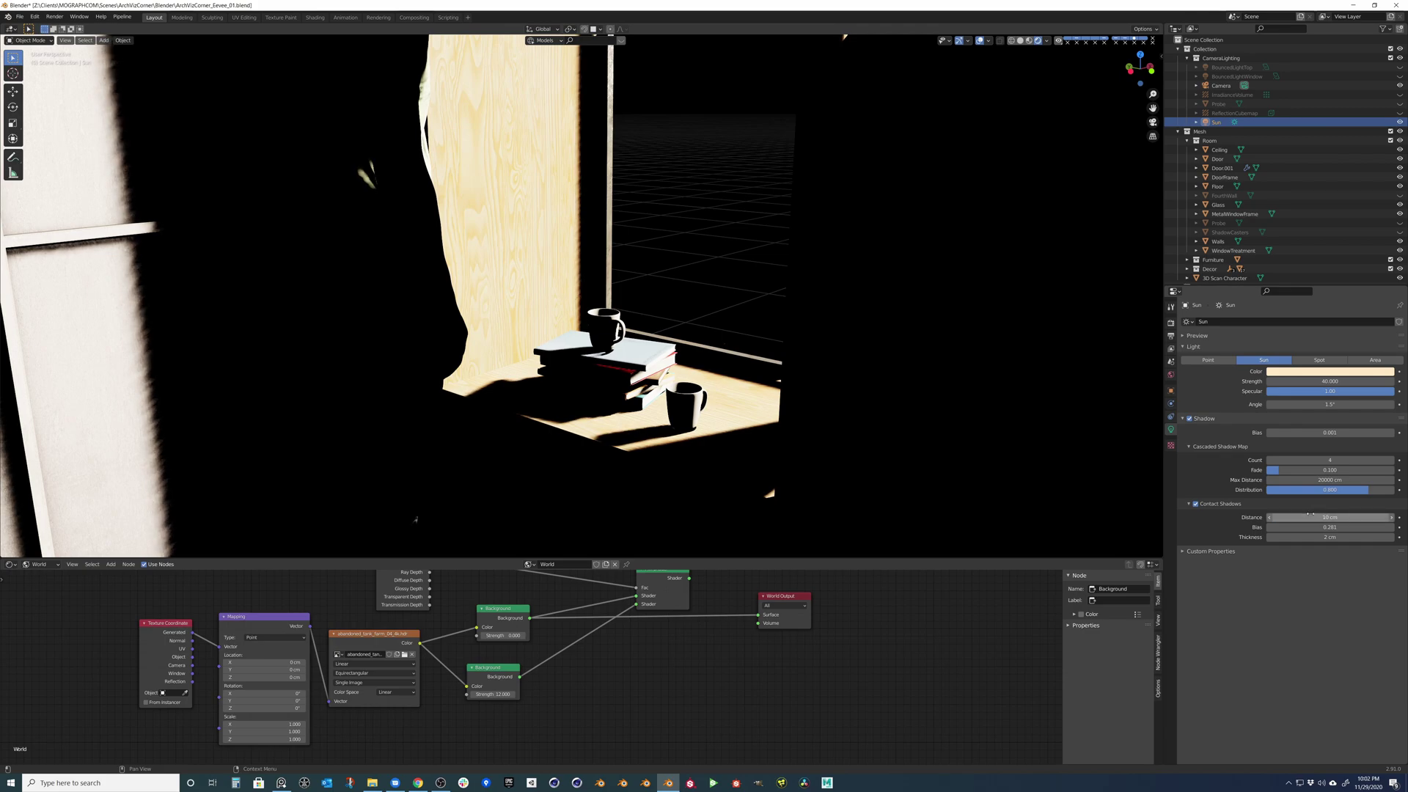
Try a larger contact shadow Thickness, restore it to 2 cm, and toggle Contact Shadows off and on to compare.
{"action": "left_click_drag", "start_coordinate": [1346, 539], "coordinate": [1361, 539]}
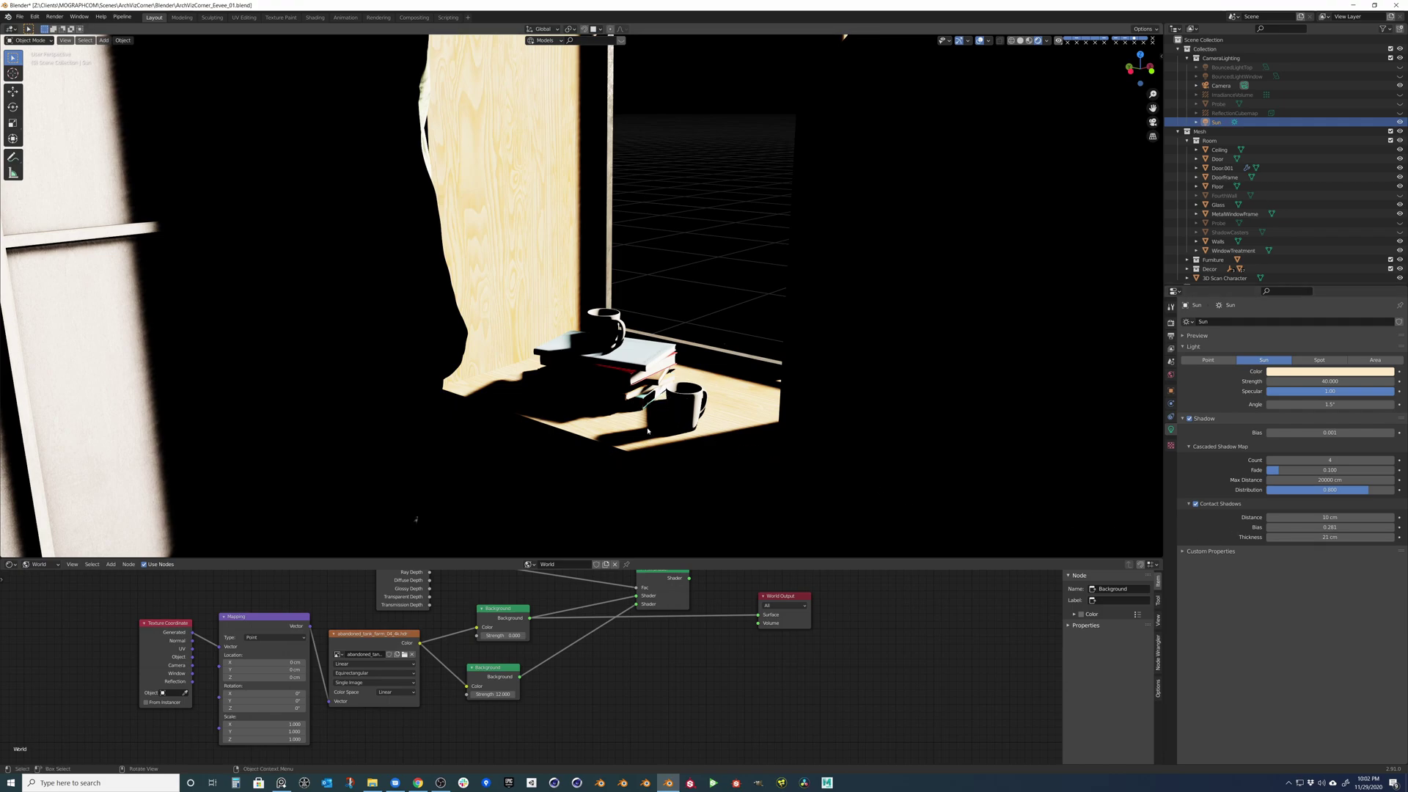
{"action": "middle_click_drag", "start_coordinate": [725, 442], "coordinate": [666, 484]}
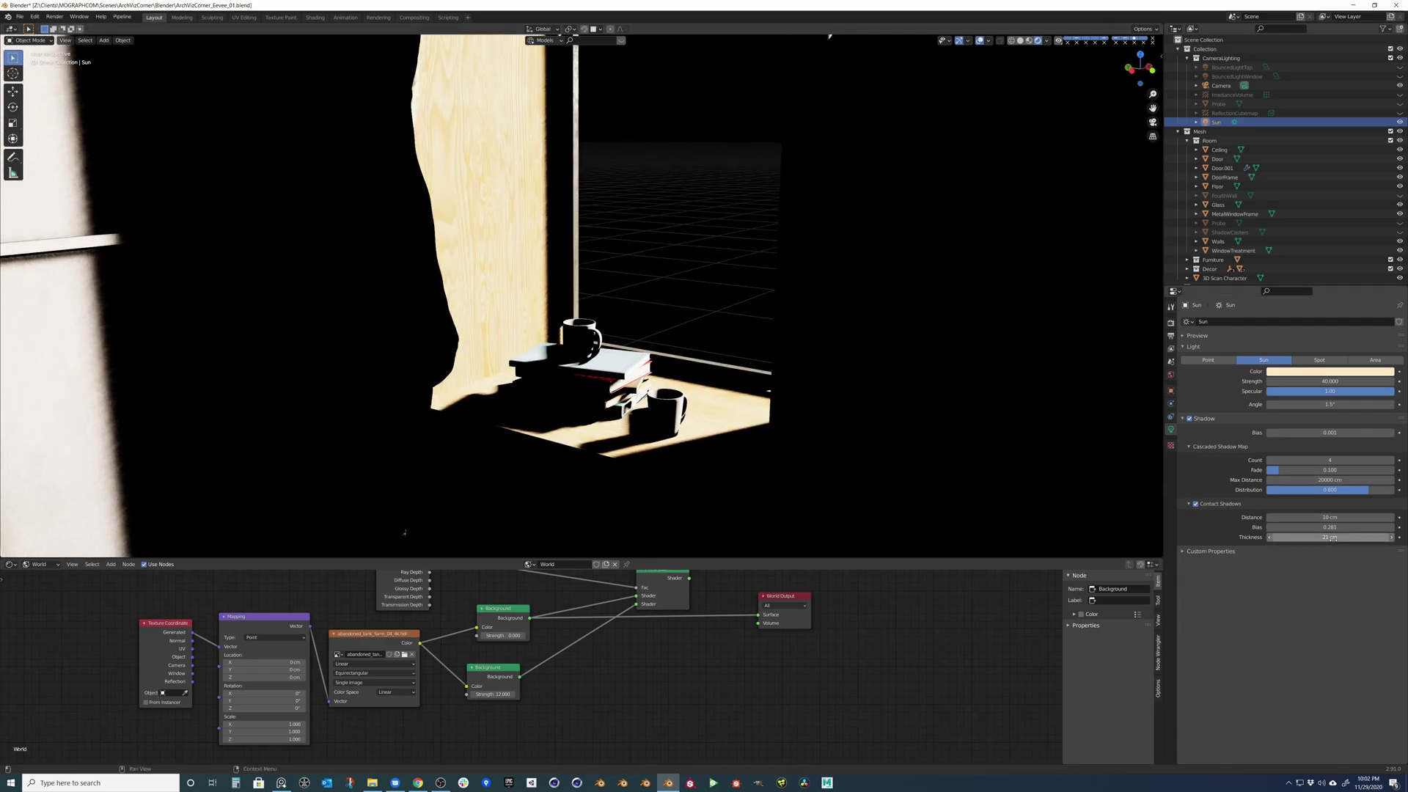
{"action": "key", "text": "Return"}
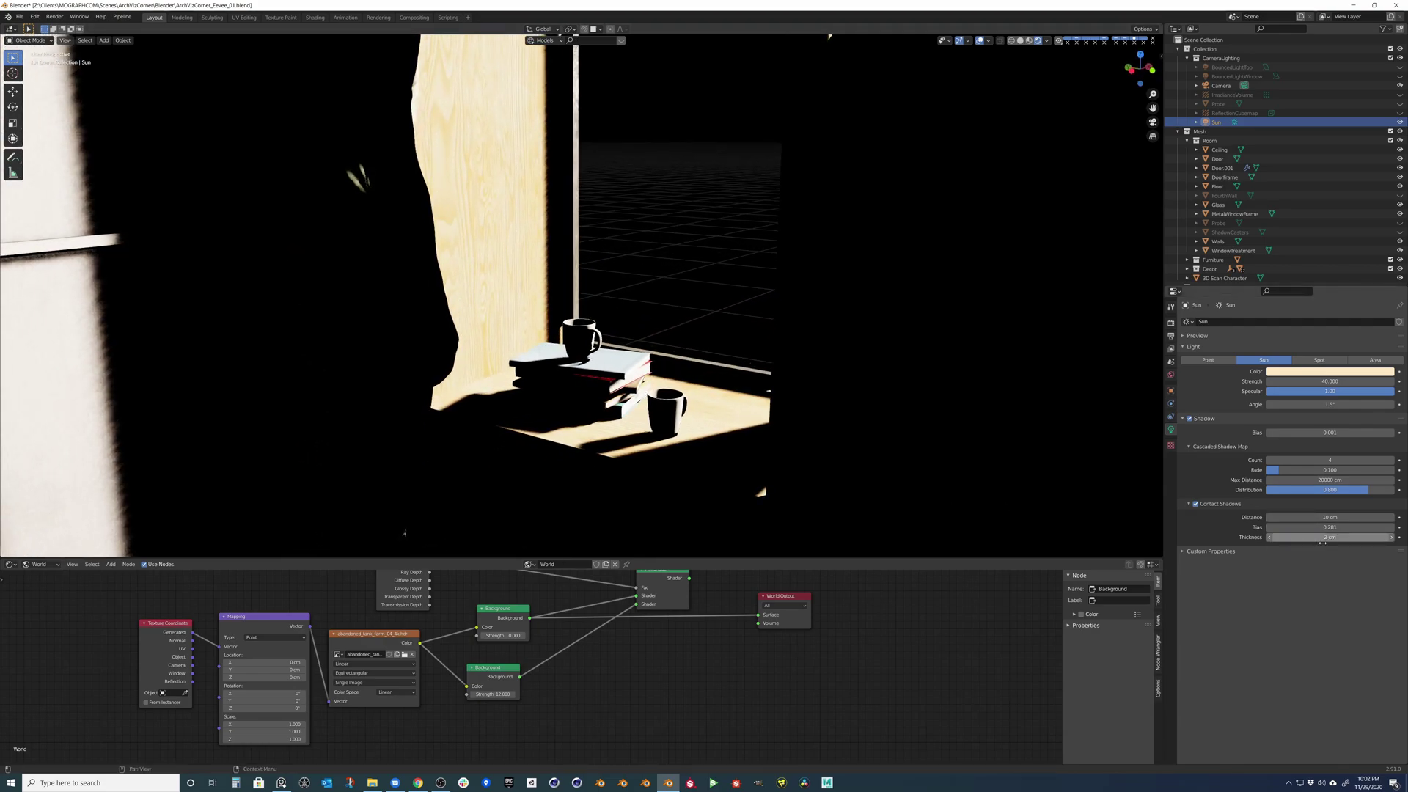
{"action": "left_click", "coordinate": [1195, 504]}
{"action": "left_click", "coordinate": [1195, 504]}
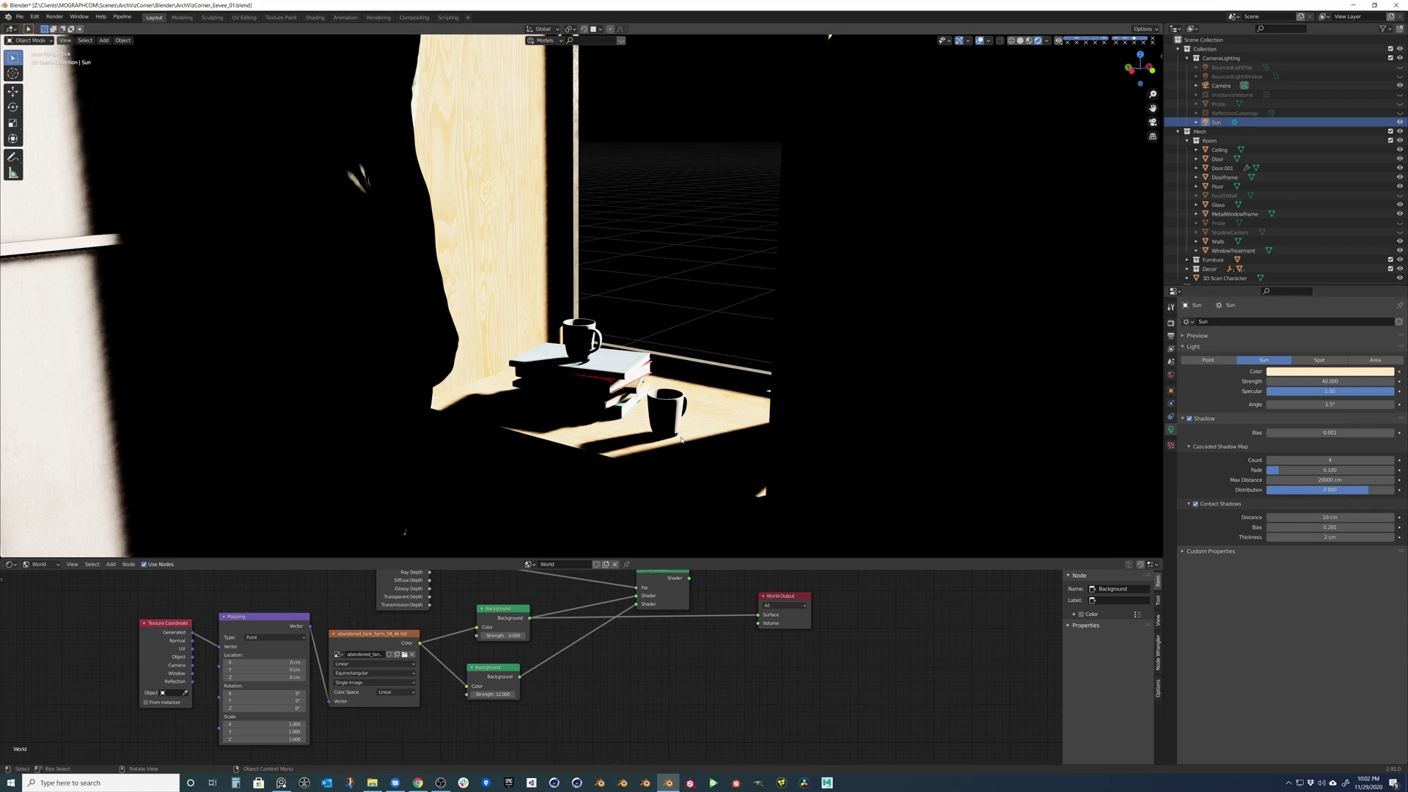
Examine the Sun's light and shadows around the window, the figure and the room corner from the camera and other angles.
{"action": "middle_click_drag", "start_coordinate": [666, 444], "coordinate": [627, 323]}
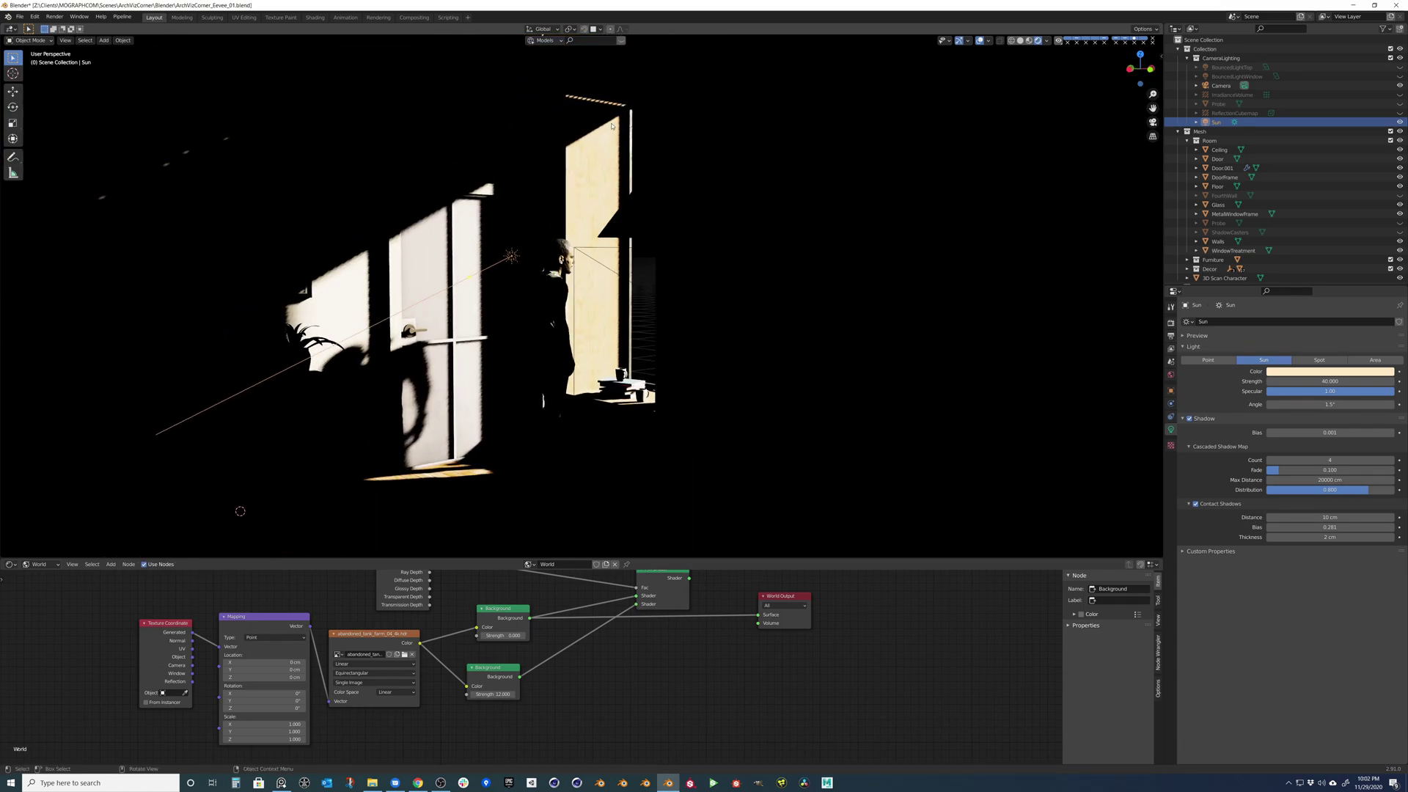
{"action": "middle_click_drag", "start_coordinate": [618, 192], "coordinate": [588, 192]}
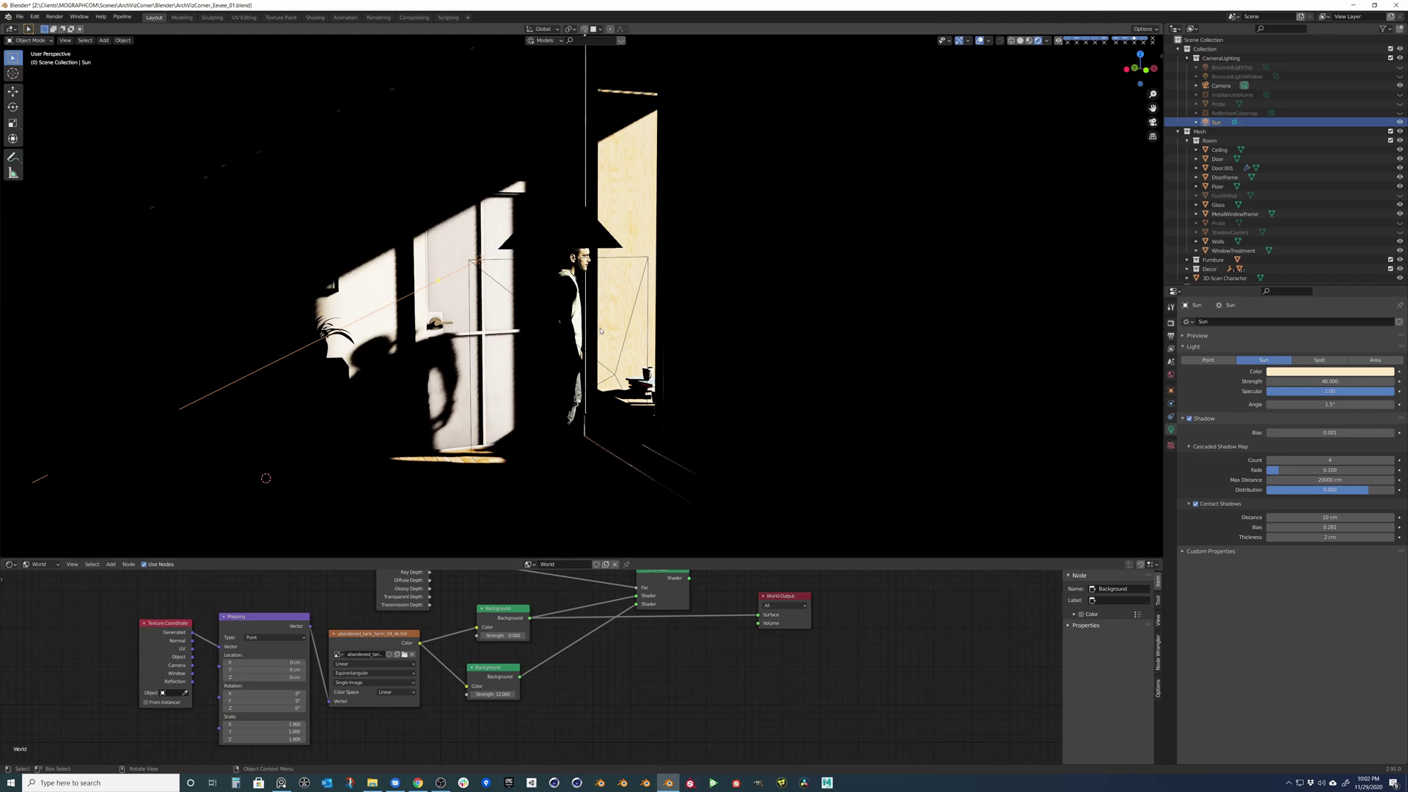
{"action": "key", "text": "KP_0"}
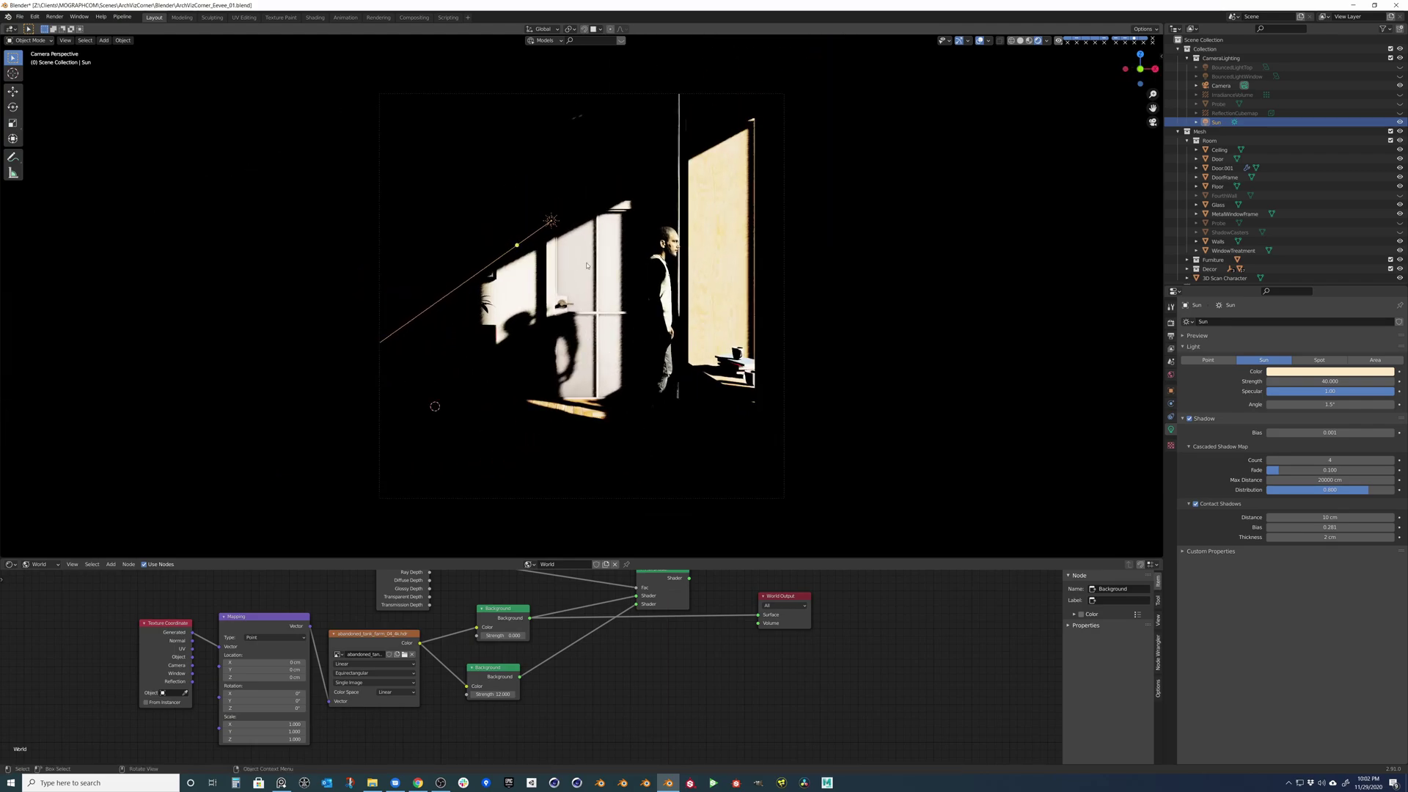
{"action": "middle_click_drag", "start_coordinate": [587, 266], "coordinate": [591, 273]}
{"action": "scroll", "coordinate": [591, 272], "scroll_direction": "down", "scroll_amount": 4}
{"action": "middle_click_drag", "start_coordinate": [651, 315], "coordinate": [673, 319]}
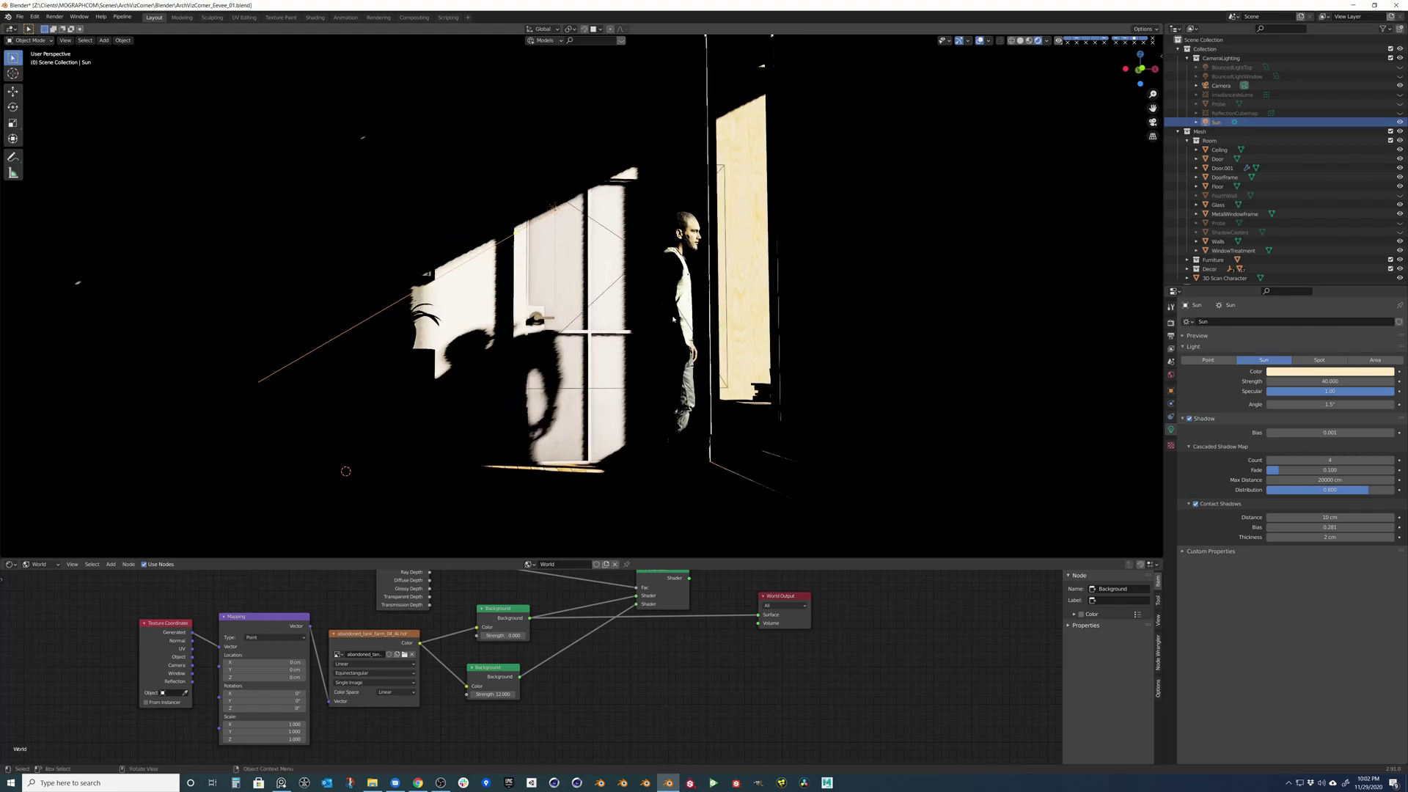
{"action": "middle_click_drag", "start_coordinate": [860, 237], "coordinate": [546, 237]}
Unhide the ShadowCasters object around the room in solid shading and check the Sun's shadows in the rendered camera view.
{"action": "left_click", "coordinate": [591, 122]}
{"action": "middle_click_drag", "start_coordinate": [570, 132], "coordinate": [961, 210]}
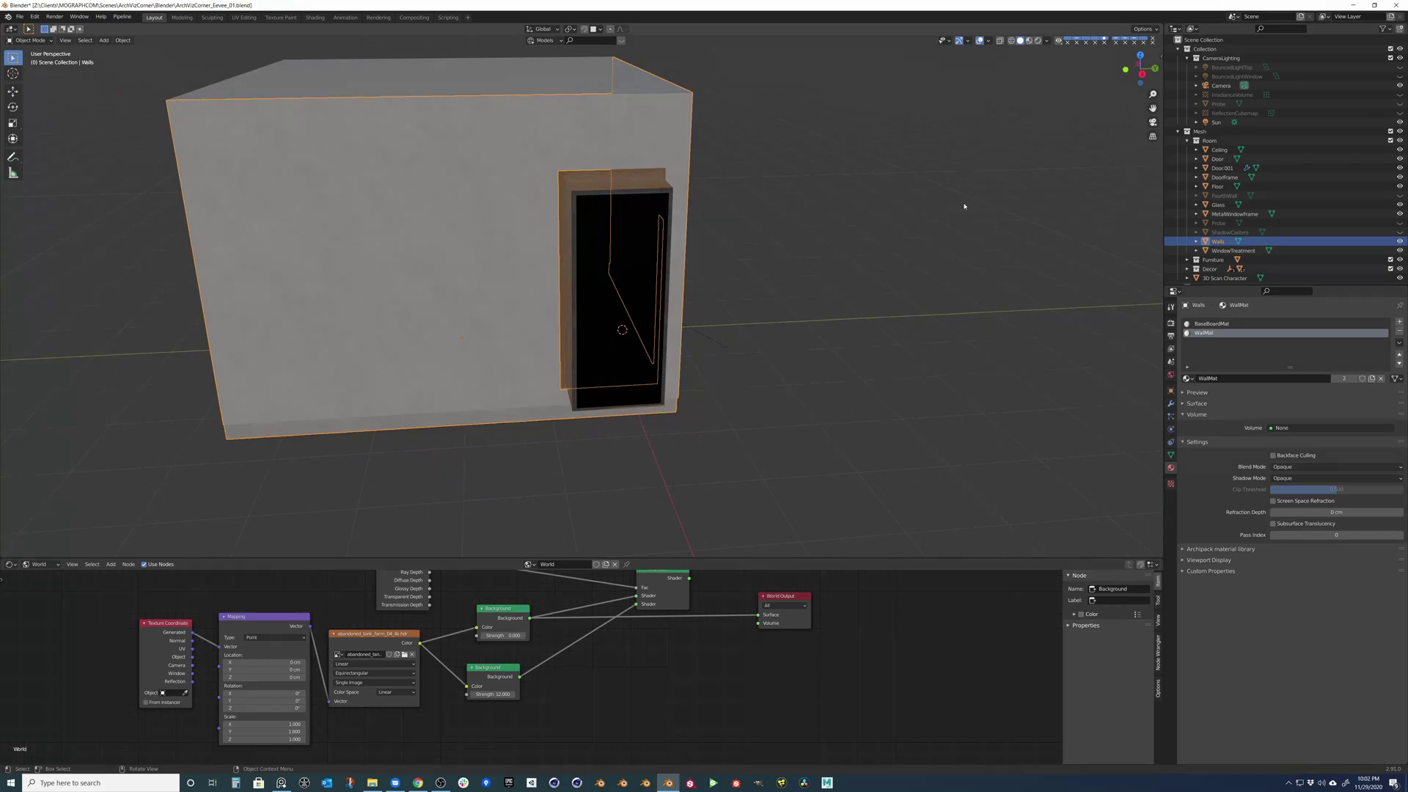
{"action": "left_click", "coordinate": [1236, 234]}
{"action": "left_click", "coordinate": [1400, 232]}
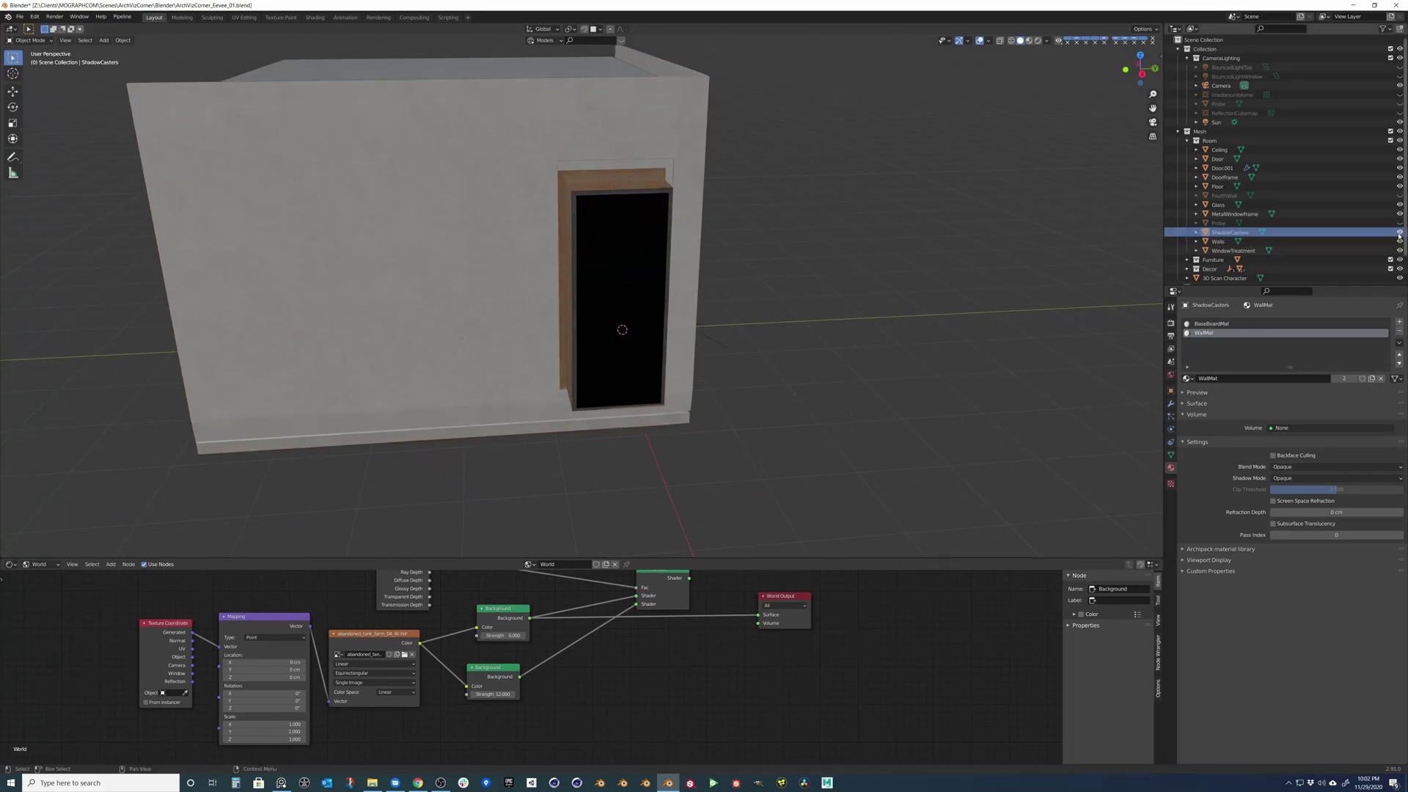
{"action": "middle_click_drag", "start_coordinate": [638, 286], "coordinate": [771, 229]}
{"action": "key", "text": "KP_0"}
{"action": "left_click", "coordinate": [1037, 40]}
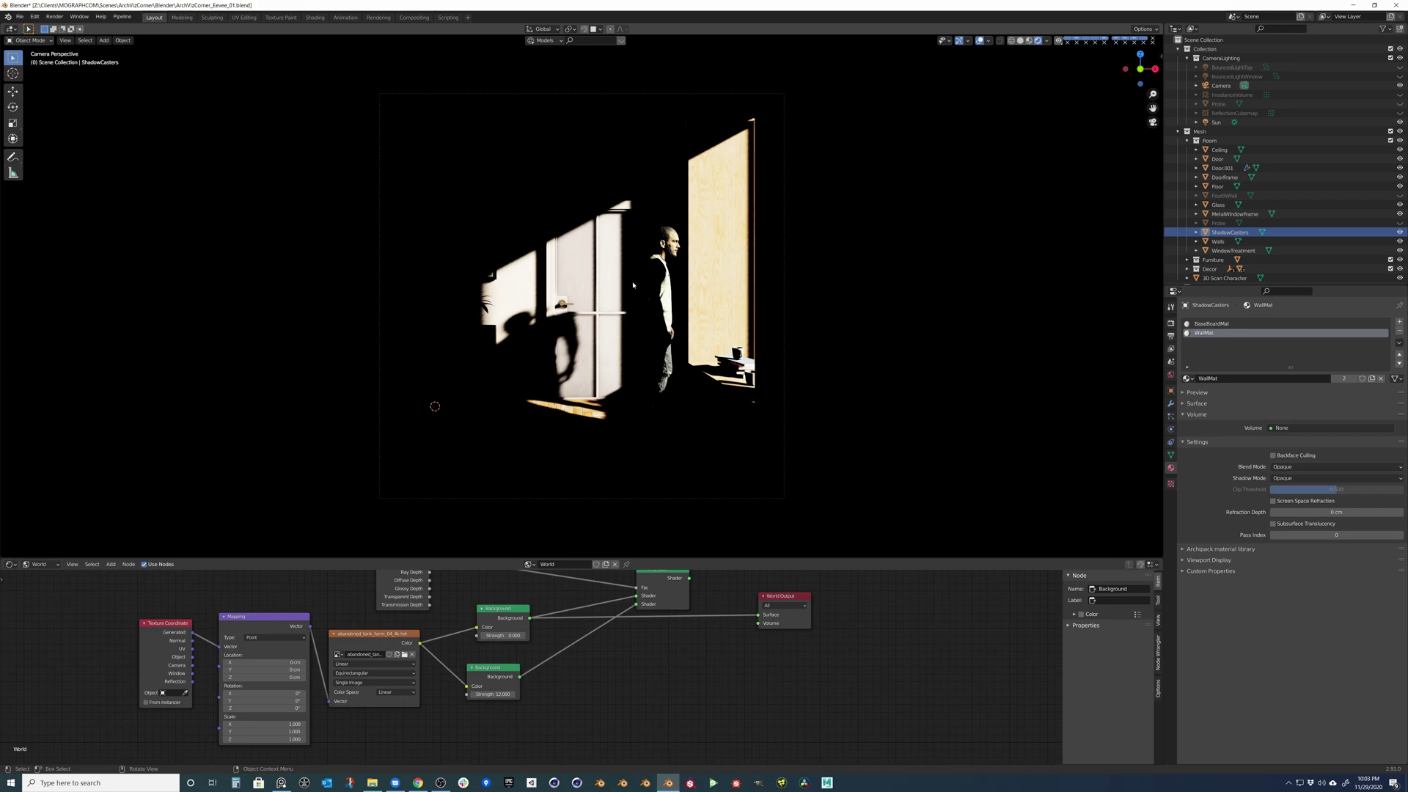
Unhide the FourthWall object to close off the room and check the interior again through the camera.
{"action": "key", "text": "KP_0"}
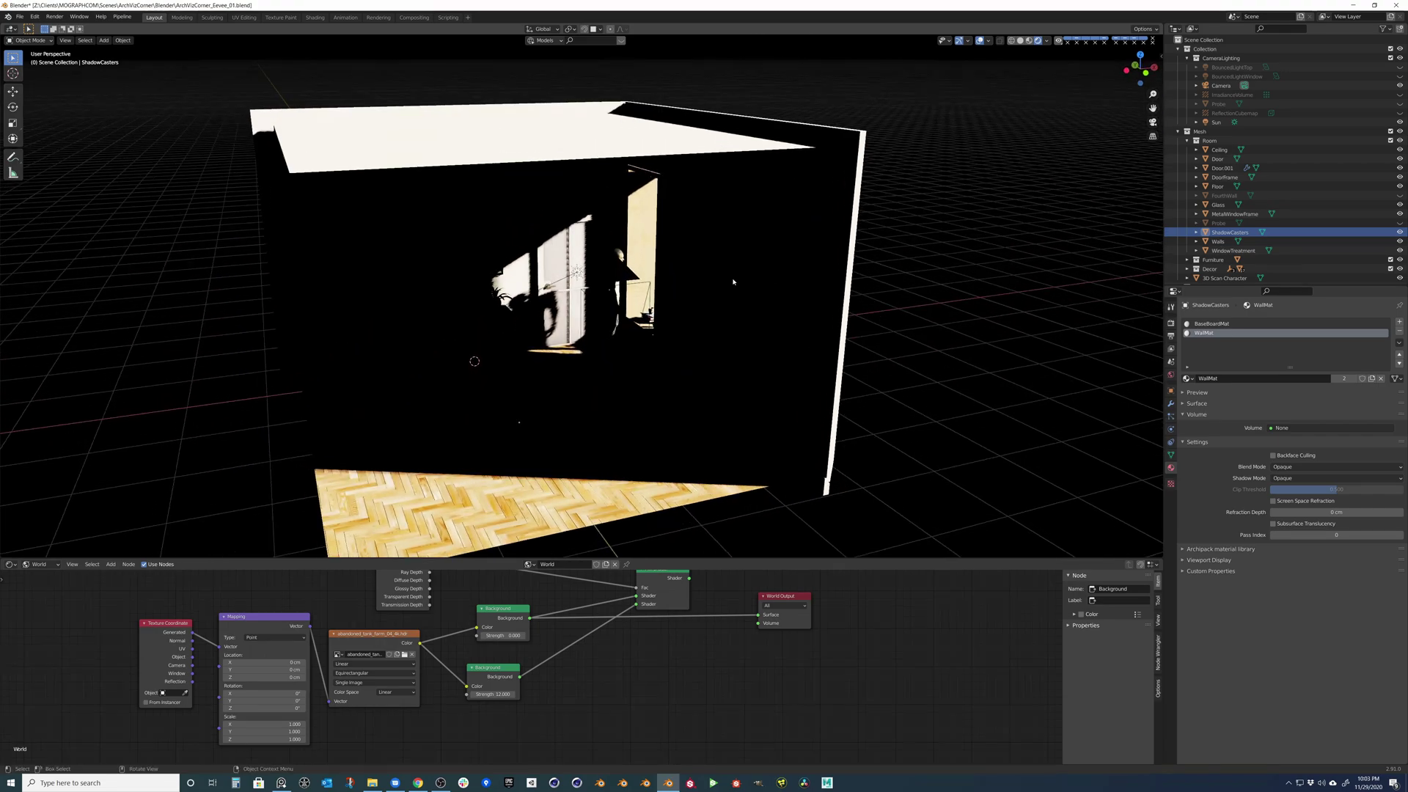
{"action": "left_click", "coordinate": [1400, 196]}
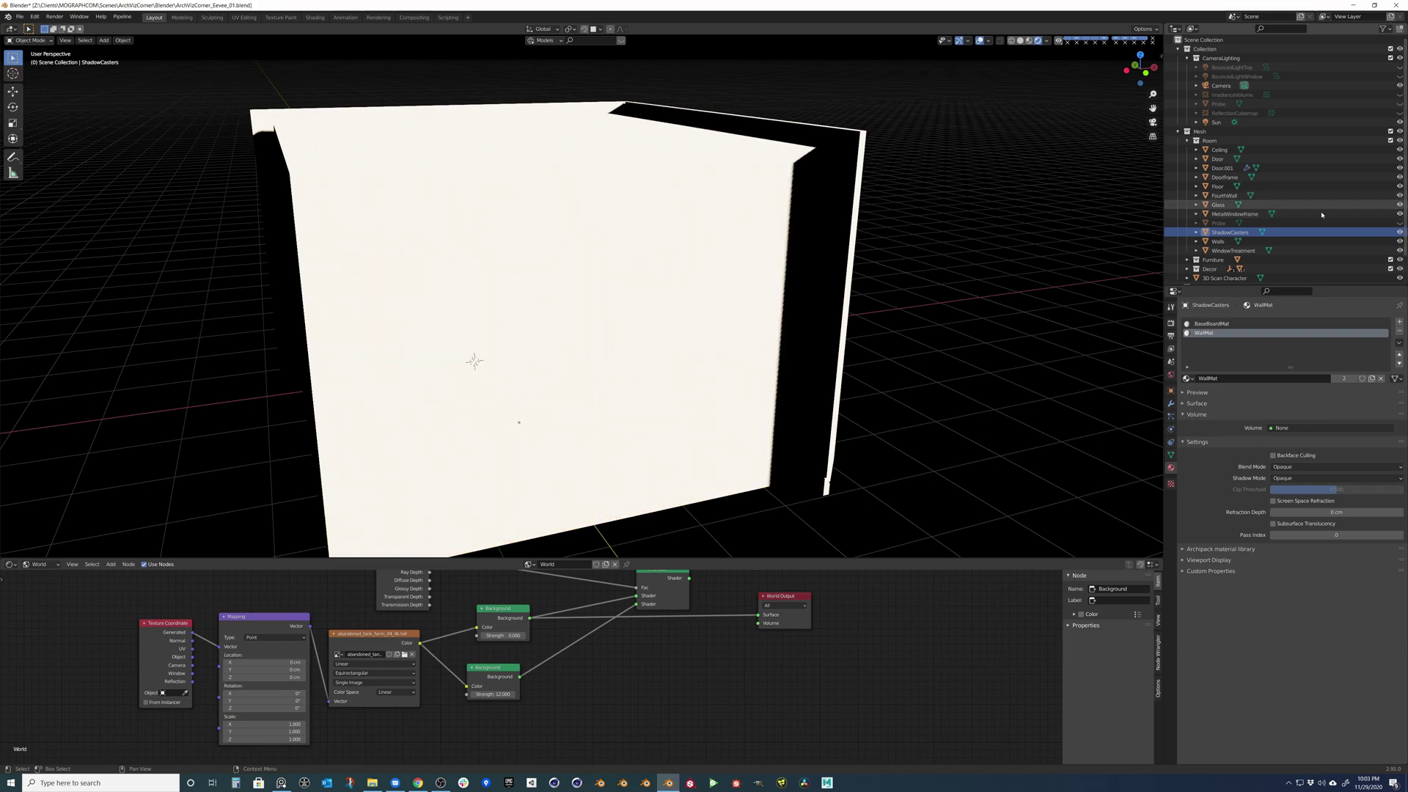
{"action": "scroll", "coordinate": [829, 337], "scroll_direction": "up", "scroll_amount": 10}
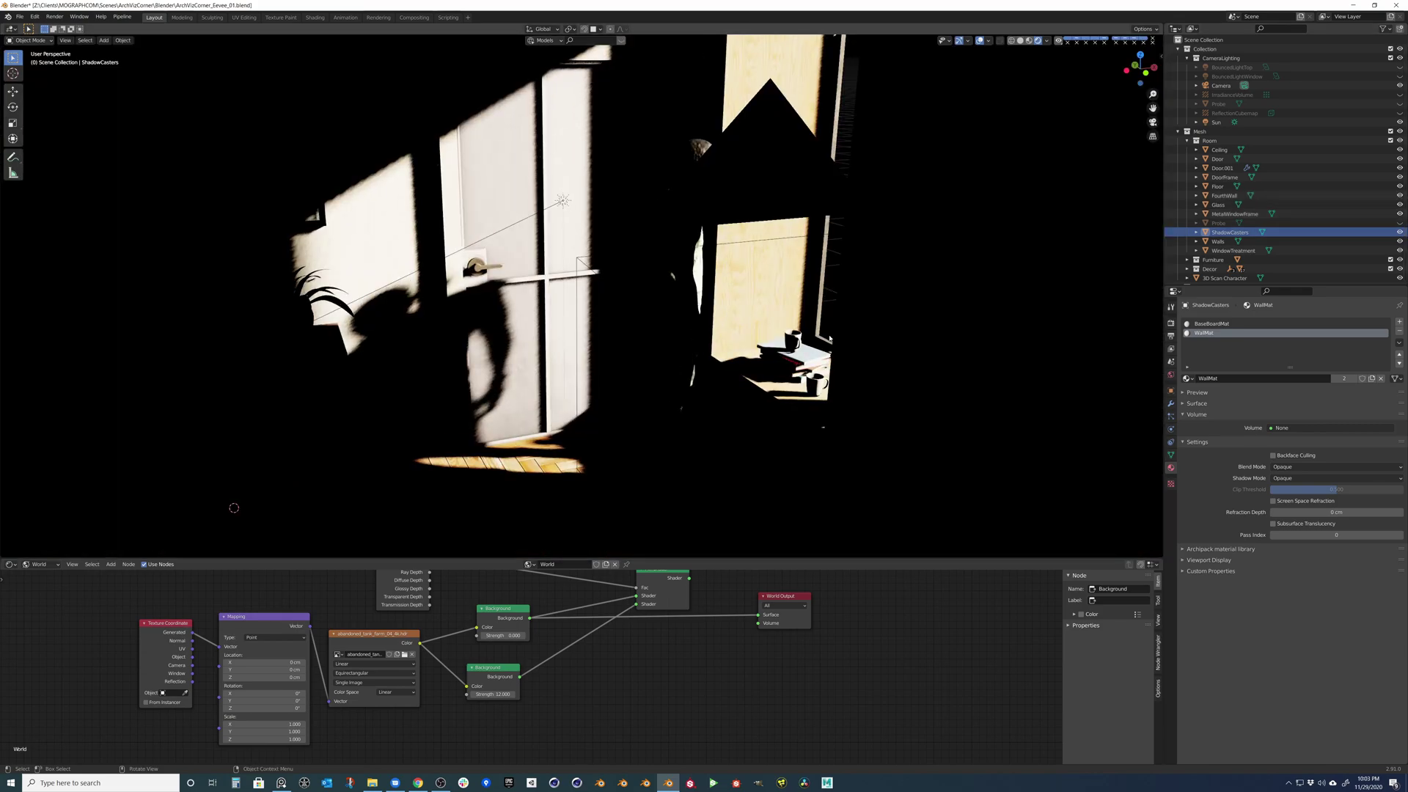
{"action": "key", "text": "KP_0"}
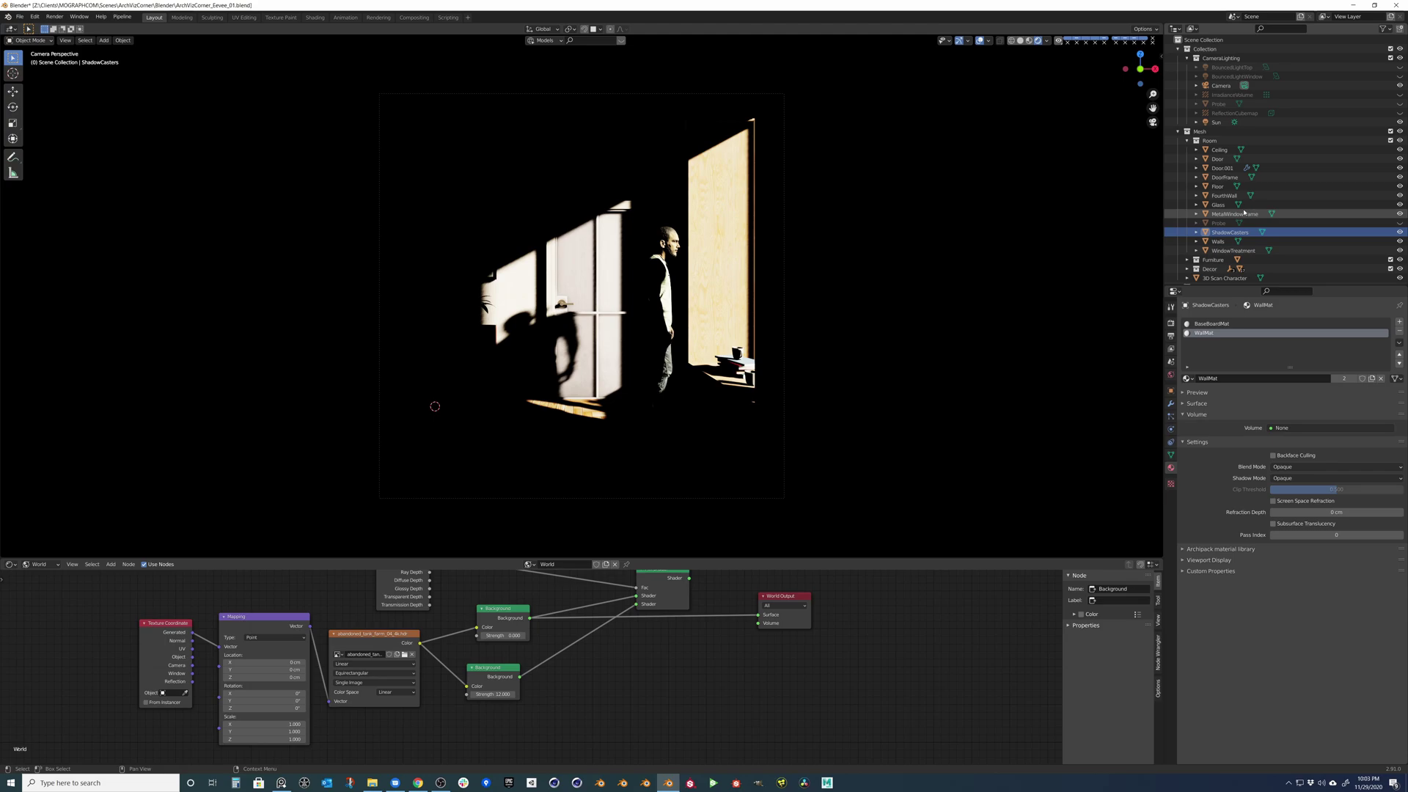
Unhide the IrradianceVolume and ReflectionCubemap light probes and leave the camera view.
{"action": "left_click", "coordinate": [1239, 95]}
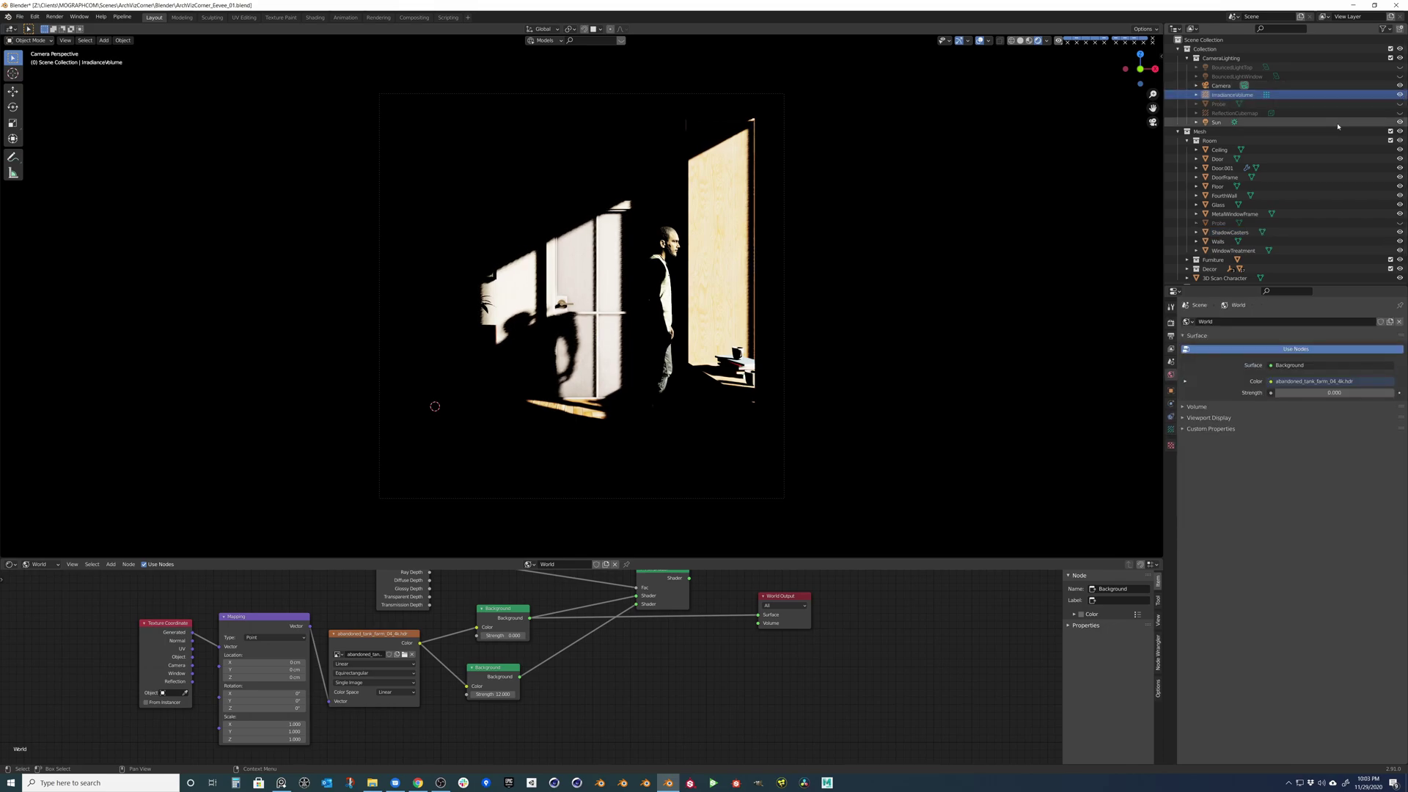
{"action": "left_click", "coordinate": [1246, 113]}
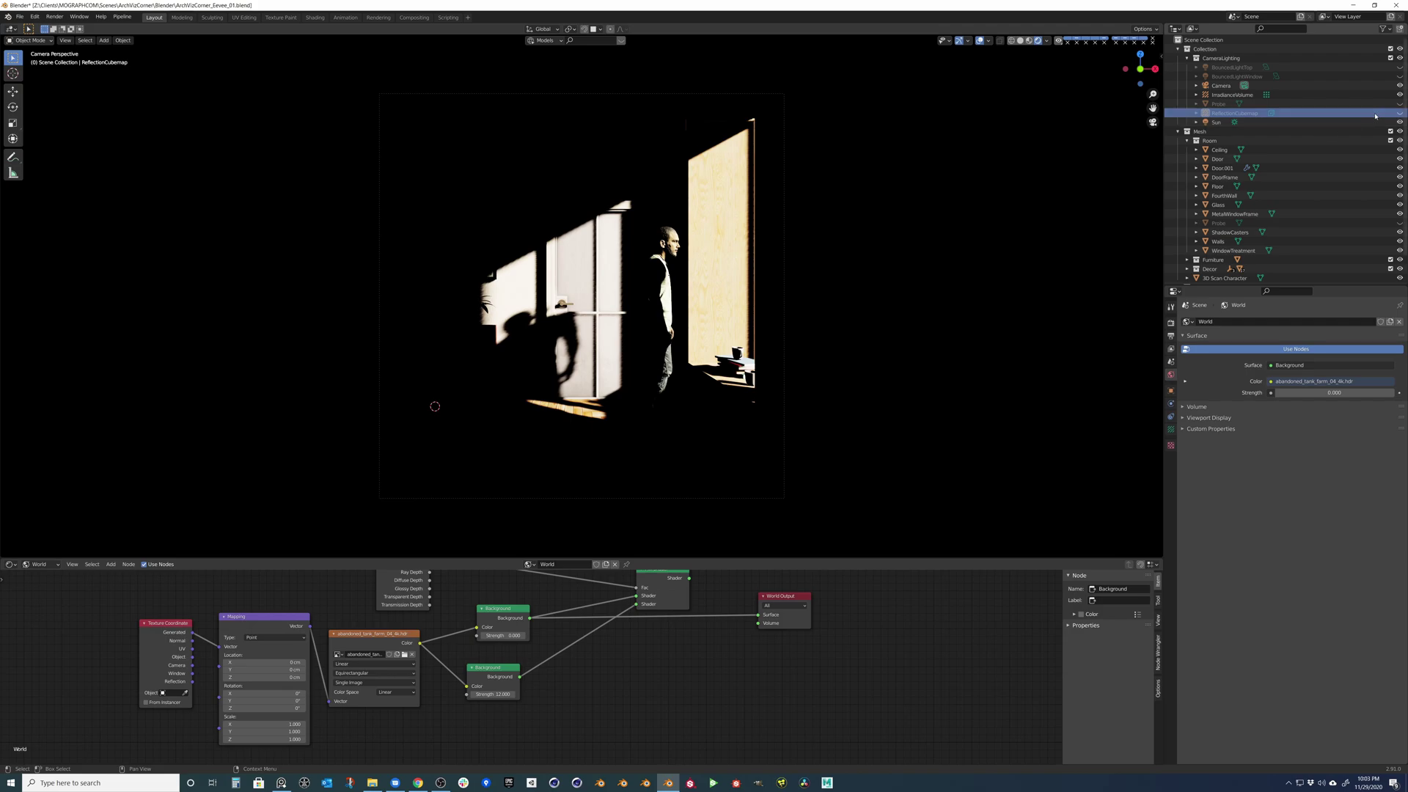
{"action": "key", "text": "KP_Decimal"}
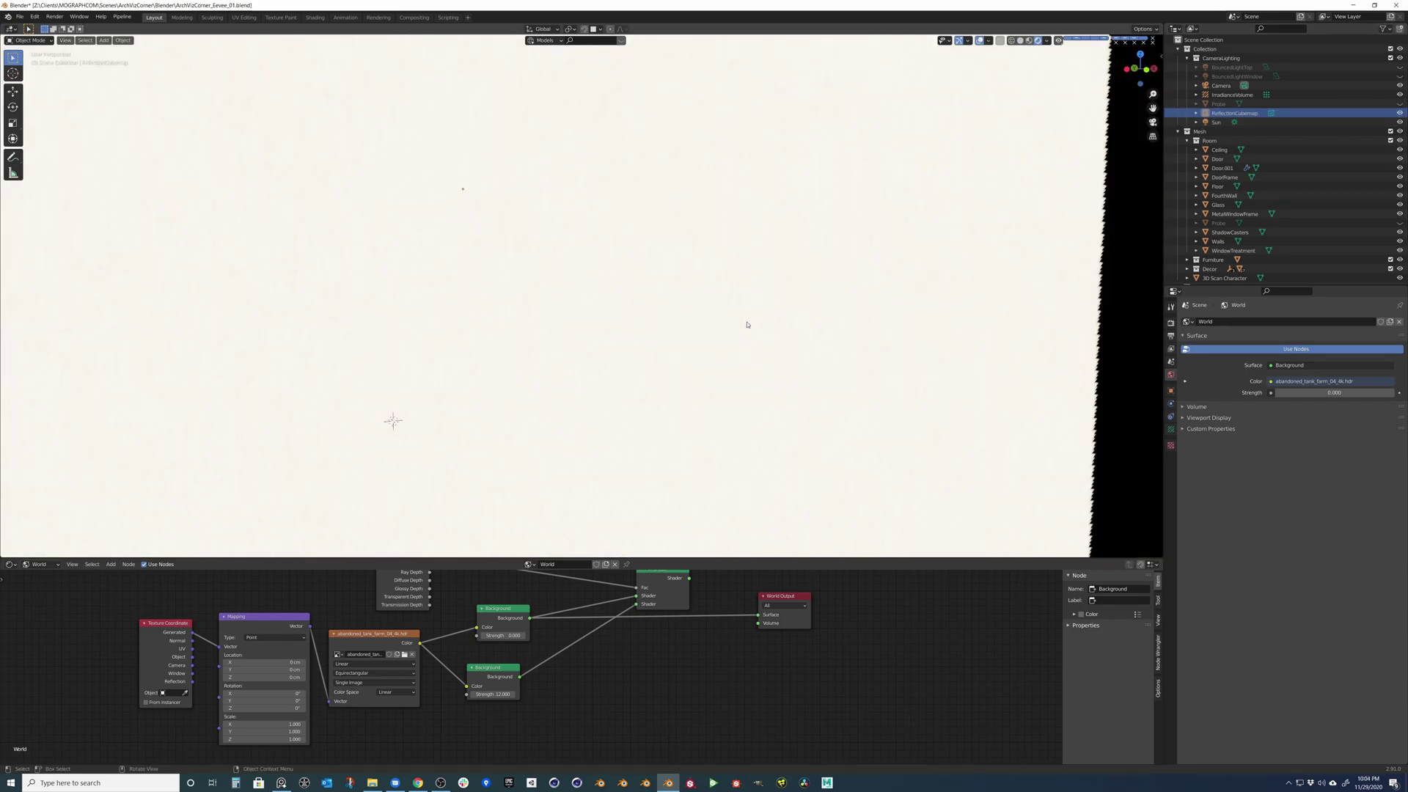
Examine how the ReflectionCubemap probe encloses the room in wireframe shading, from the top view and in perspective.
{"action": "scroll", "coordinate": [747, 325], "scroll_direction": "down", "scroll_amount": 5}
{"action": "middle_click_drag", "start_coordinate": [648, 295], "coordinate": [699, 275]}
{"action": "key", "text": "KP_7"}
{"action": "key", "text": "shift+z"}
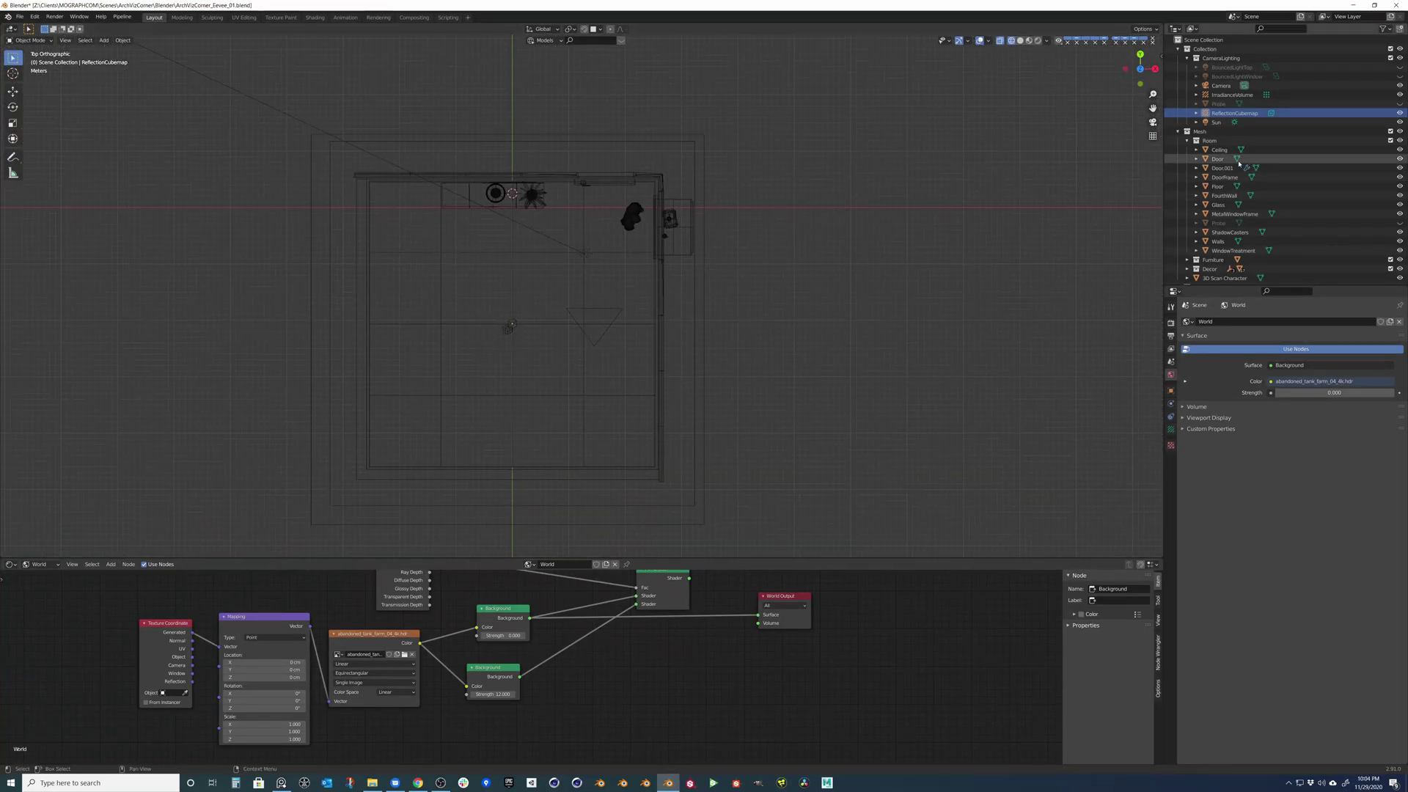
{"action": "left_click", "coordinate": [1218, 115]}
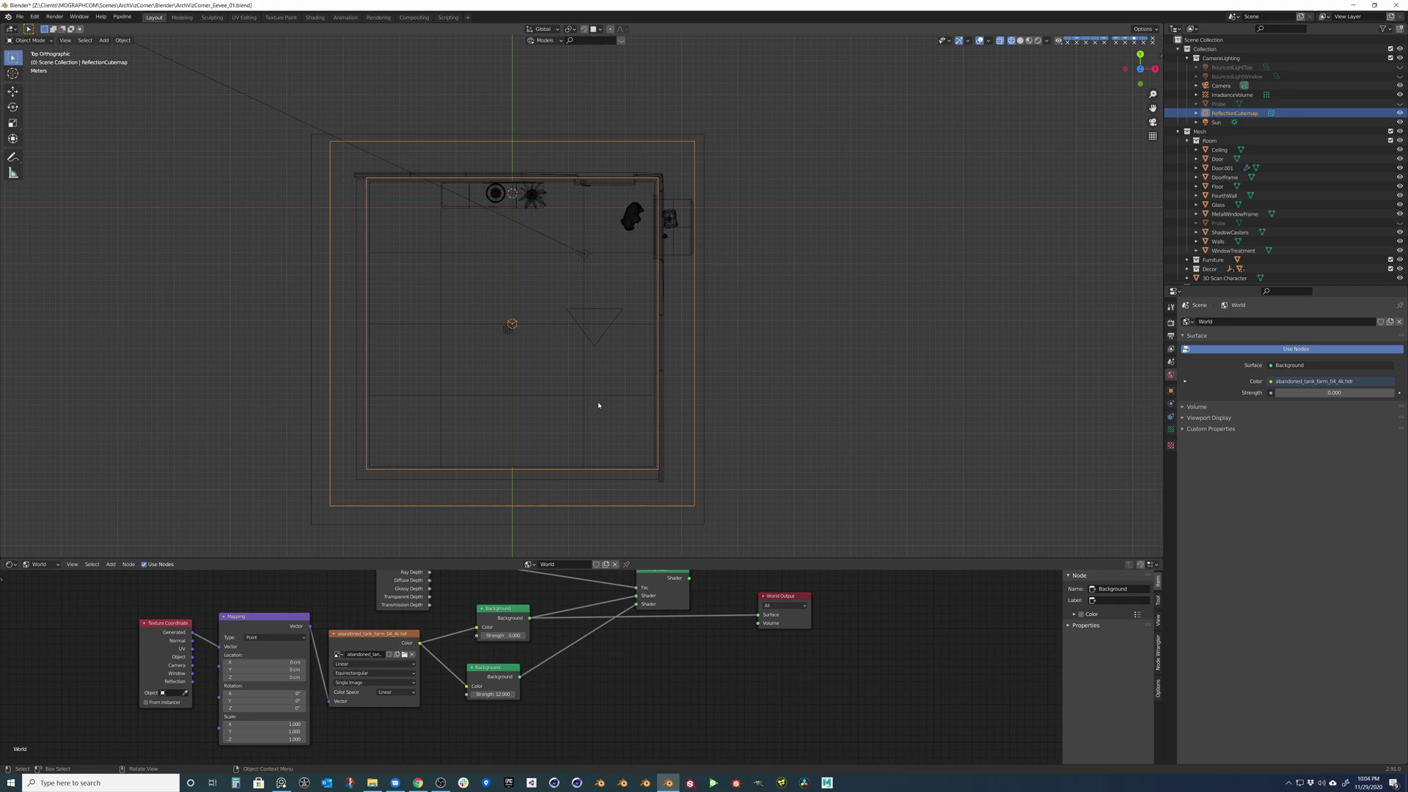
{"action": "middle_click_drag", "start_coordinate": [597, 403], "coordinate": [575, 318]}
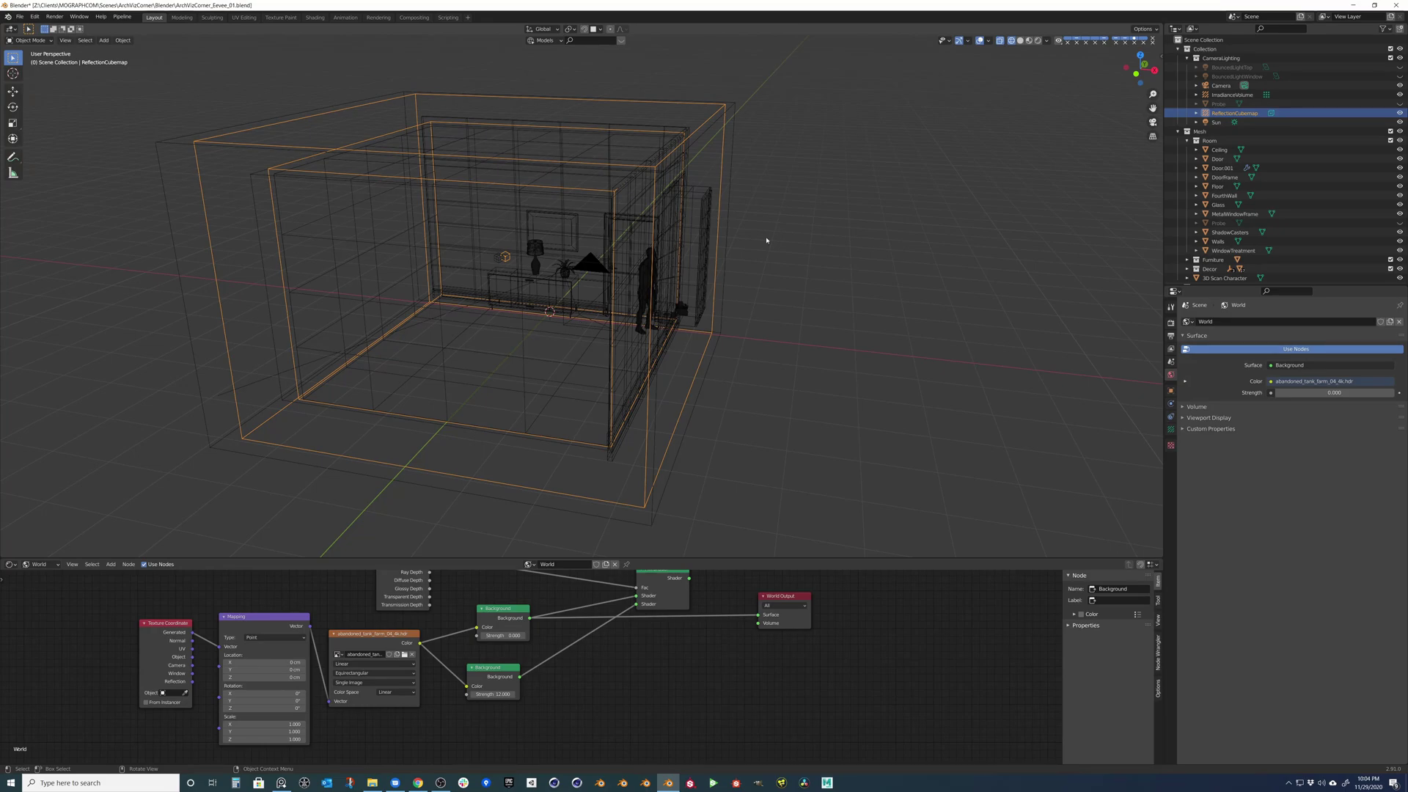
Show the IrradianceVolume's probe settings, inspect its extents around the room, and return to the rendered camera view.
{"action": "left_click", "coordinate": [1232, 95]}
{"action": "middle_click_drag", "start_coordinate": [716, 286], "coordinate": [1037, 394]}
{"action": "left_click", "coordinate": [1171, 428]}
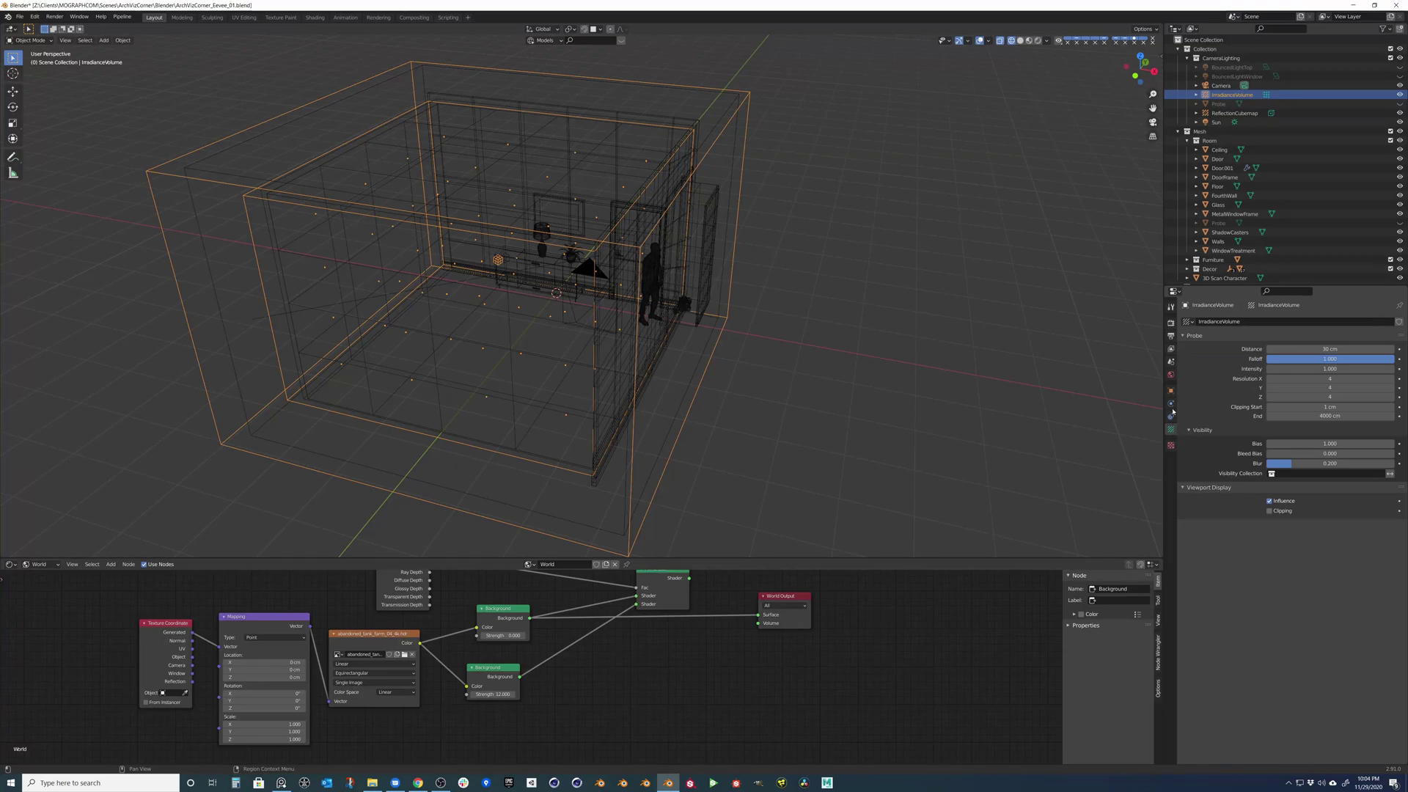
{"action": "middle_click_drag", "start_coordinate": [776, 405], "coordinate": [740, 391]}
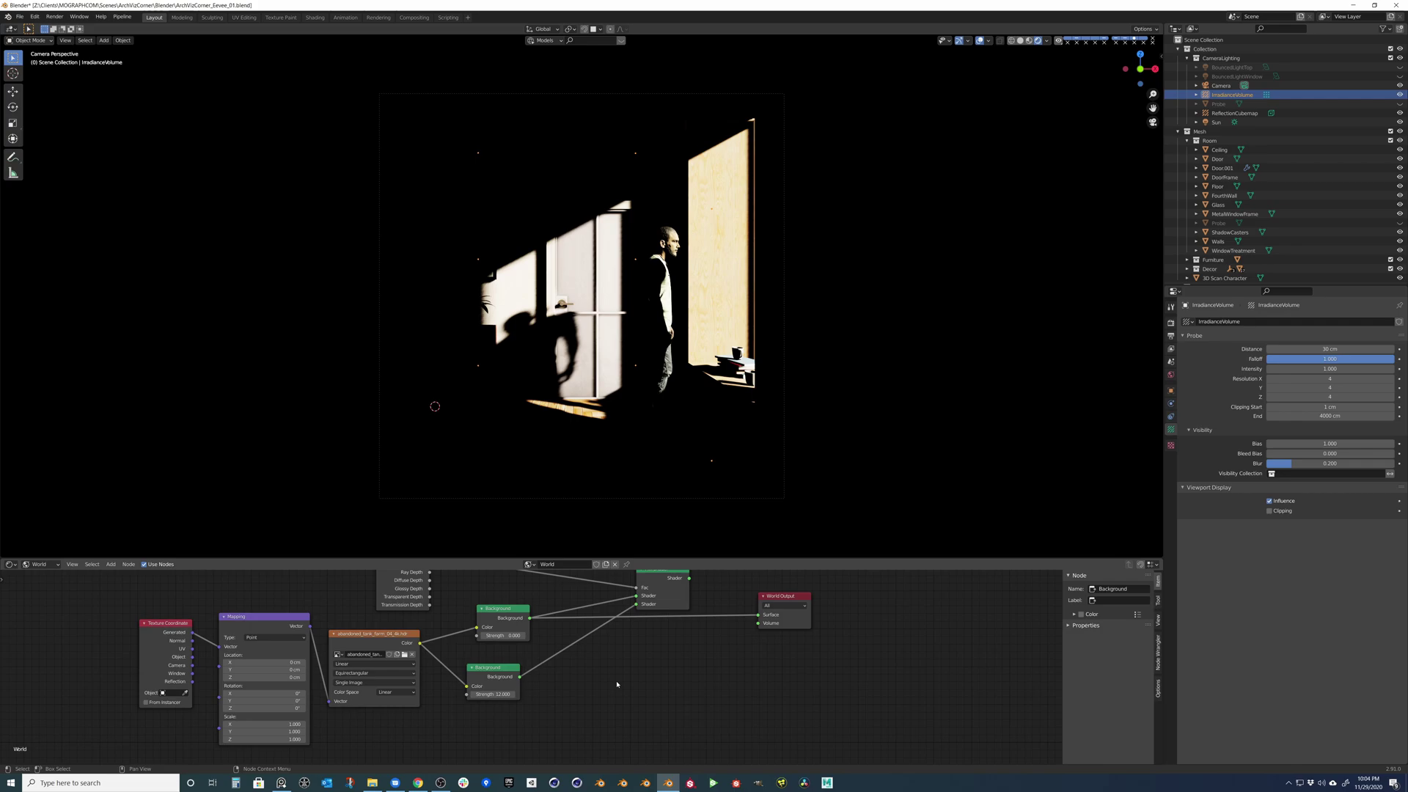
Set the Strength of the upper Background node in the World shader to 1.000.
{"action": "middle_click_drag", "start_coordinate": [617, 684], "coordinate": [573, 712]}
{"action": "double_click", "coordinate": [459, 663]}
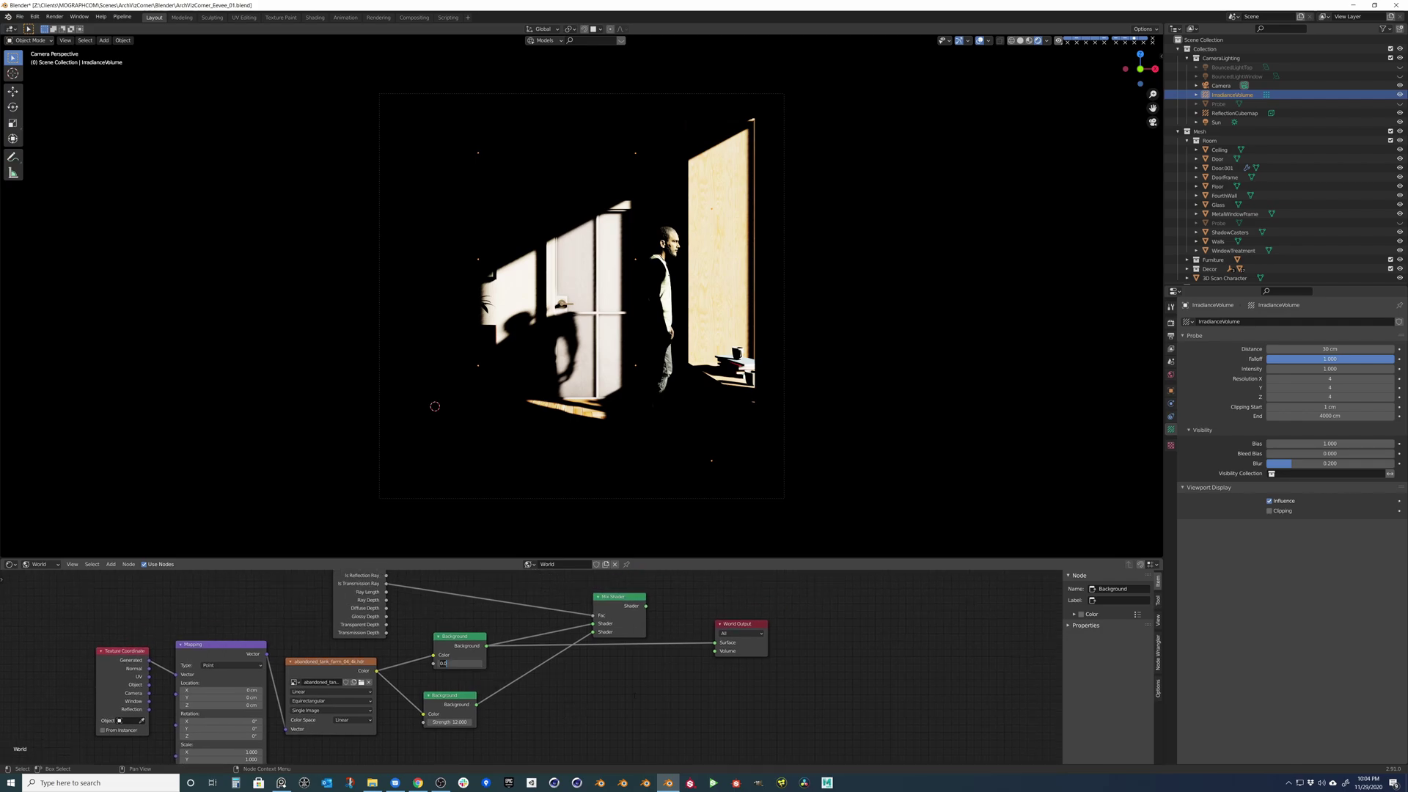
{"action": "key", "text": "Return"}
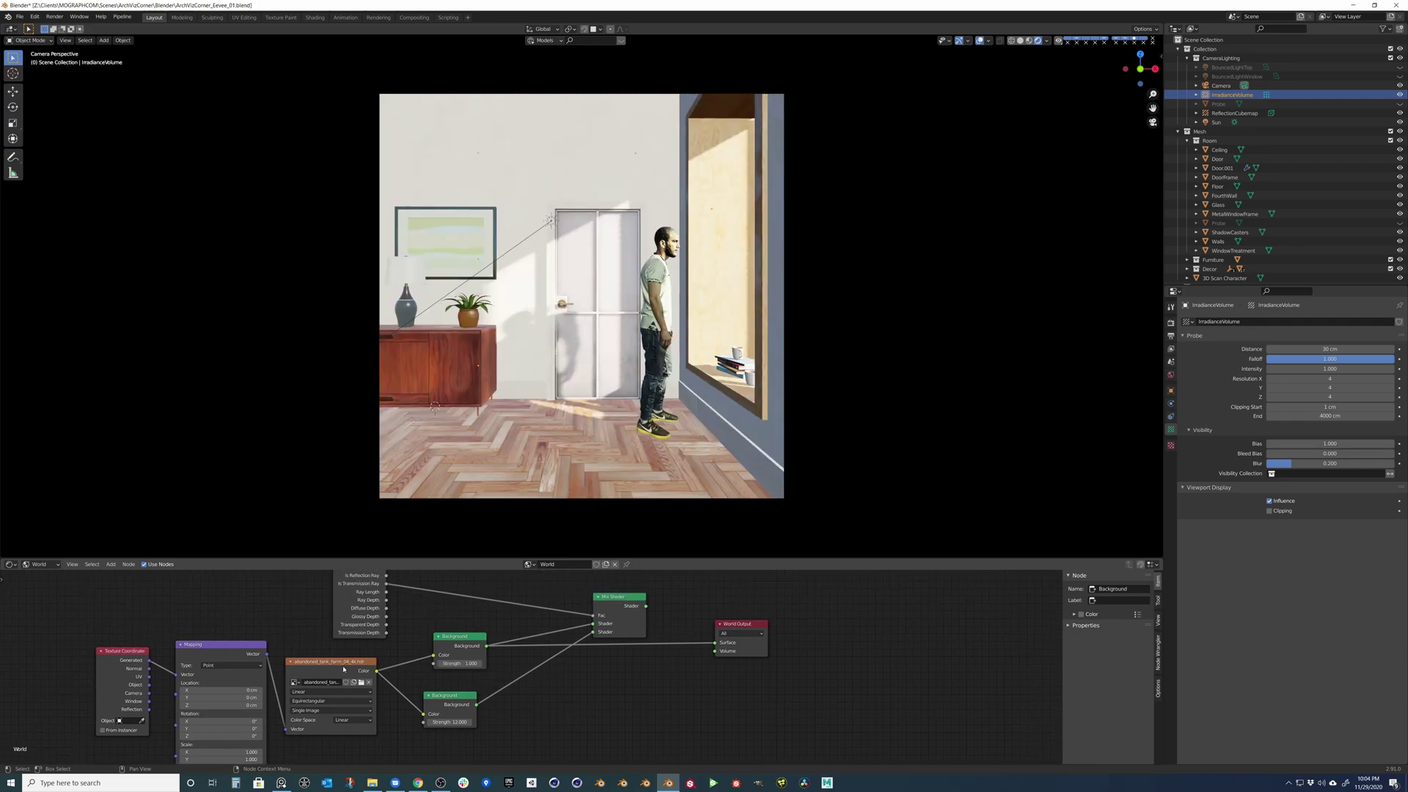
Select the environment texture node and examine the HDRI surroundings outside the room and through the window glass.
{"action": "left_click", "coordinate": [344, 669]}
{"action": "middle_click_drag", "start_coordinate": [550, 358], "coordinate": [469, 335]}
{"action": "scroll", "coordinate": [640, 350], "scroll_direction": "down", "scroll_amount": 5}
{"action": "scroll", "coordinate": [516, 334], "scroll_direction": "down", "scroll_amount": 3}
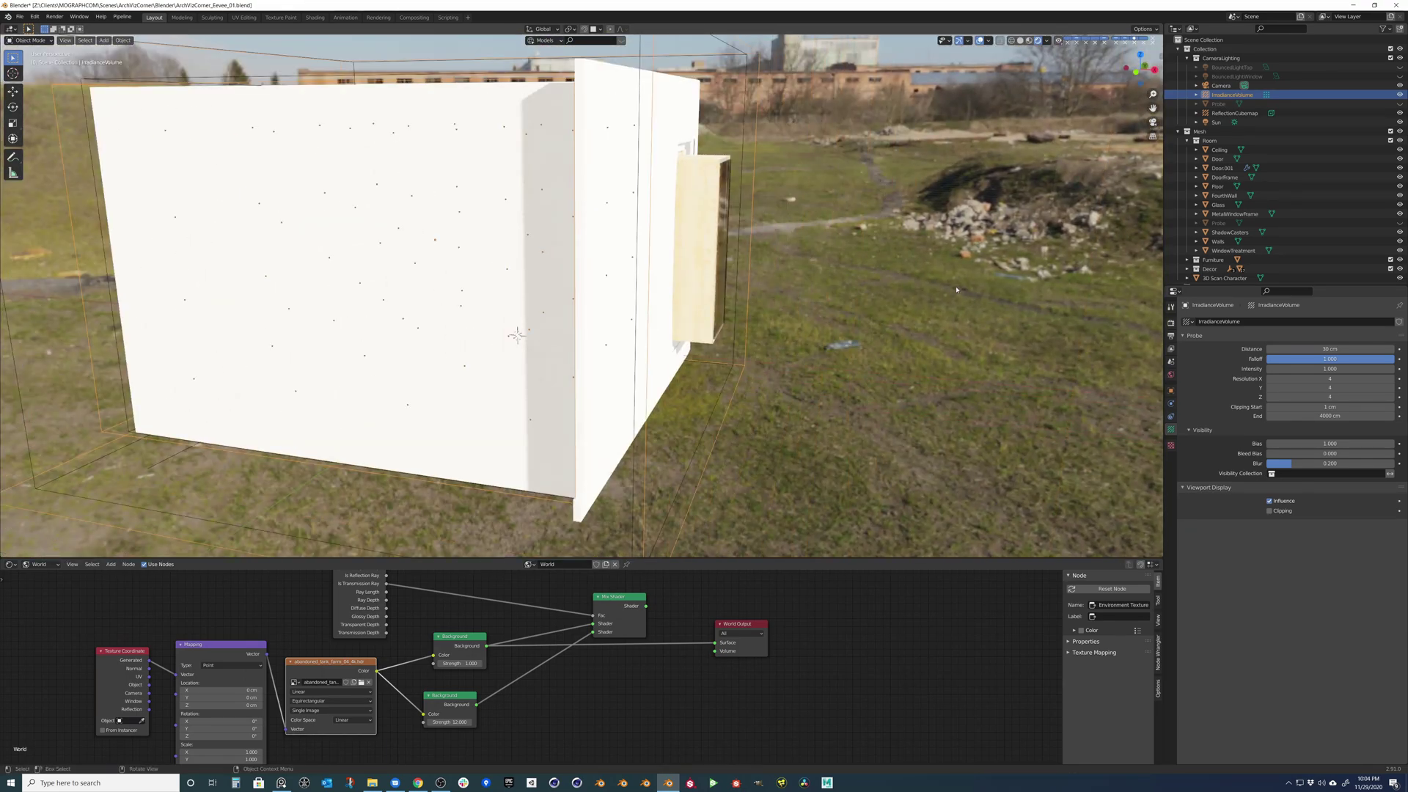
{"action": "middle_click_drag", "start_coordinate": [898, 283], "coordinate": [719, 295]}
{"action": "scroll", "coordinate": [815, 302], "scroll_direction": "up", "scroll_amount": 5}
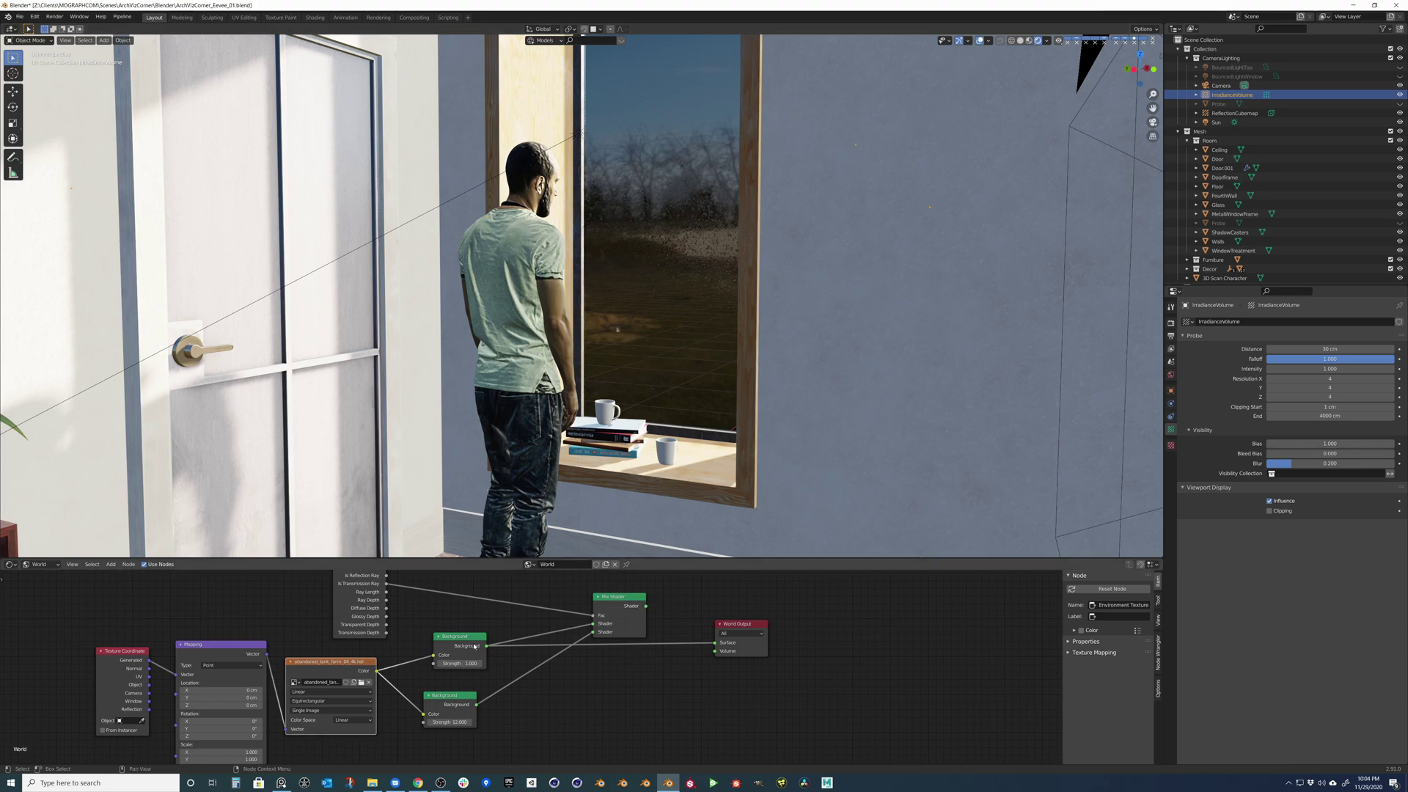
Connect the Mix Shader output to the World Output's Surface input and tidy the lower Background and Mix Shader nodes.
{"action": "middle_click_drag", "start_coordinate": [474, 646], "coordinate": [486, 698]}
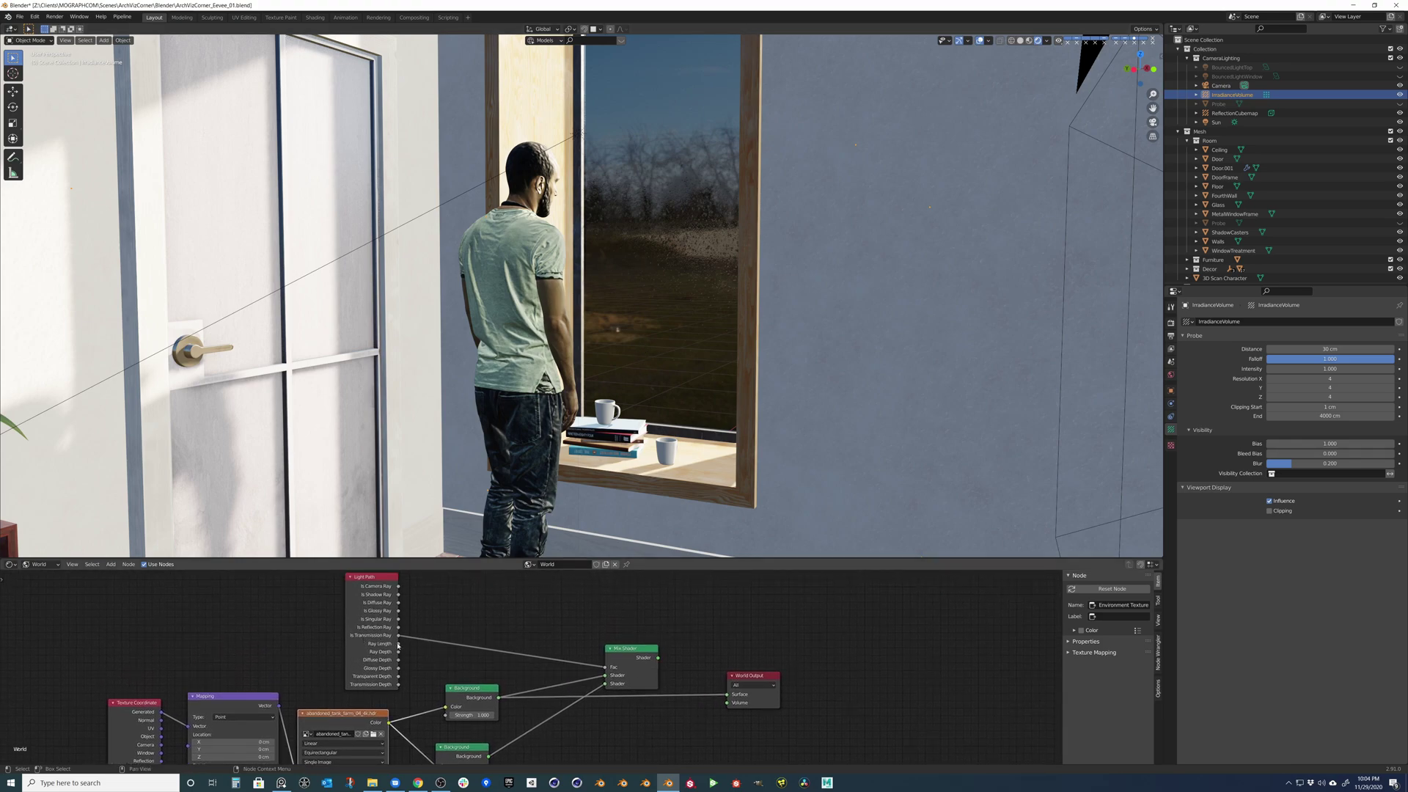
{"action": "scroll", "coordinate": [584, 653], "scroll_direction": "down", "scroll_amount": 3, "text": "shift"}
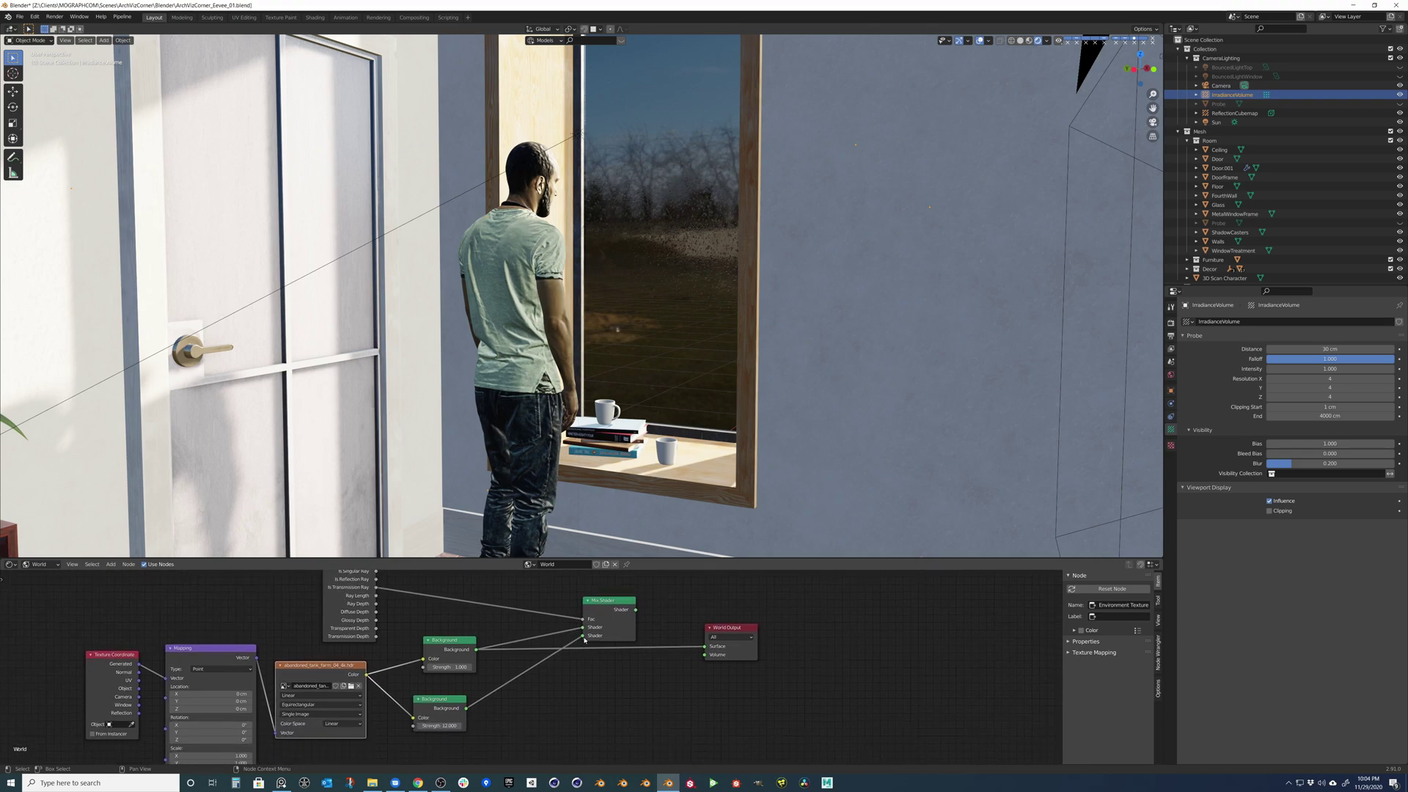
{"action": "left_click_drag", "start_coordinate": [420, 715], "coordinate": [435, 713]}
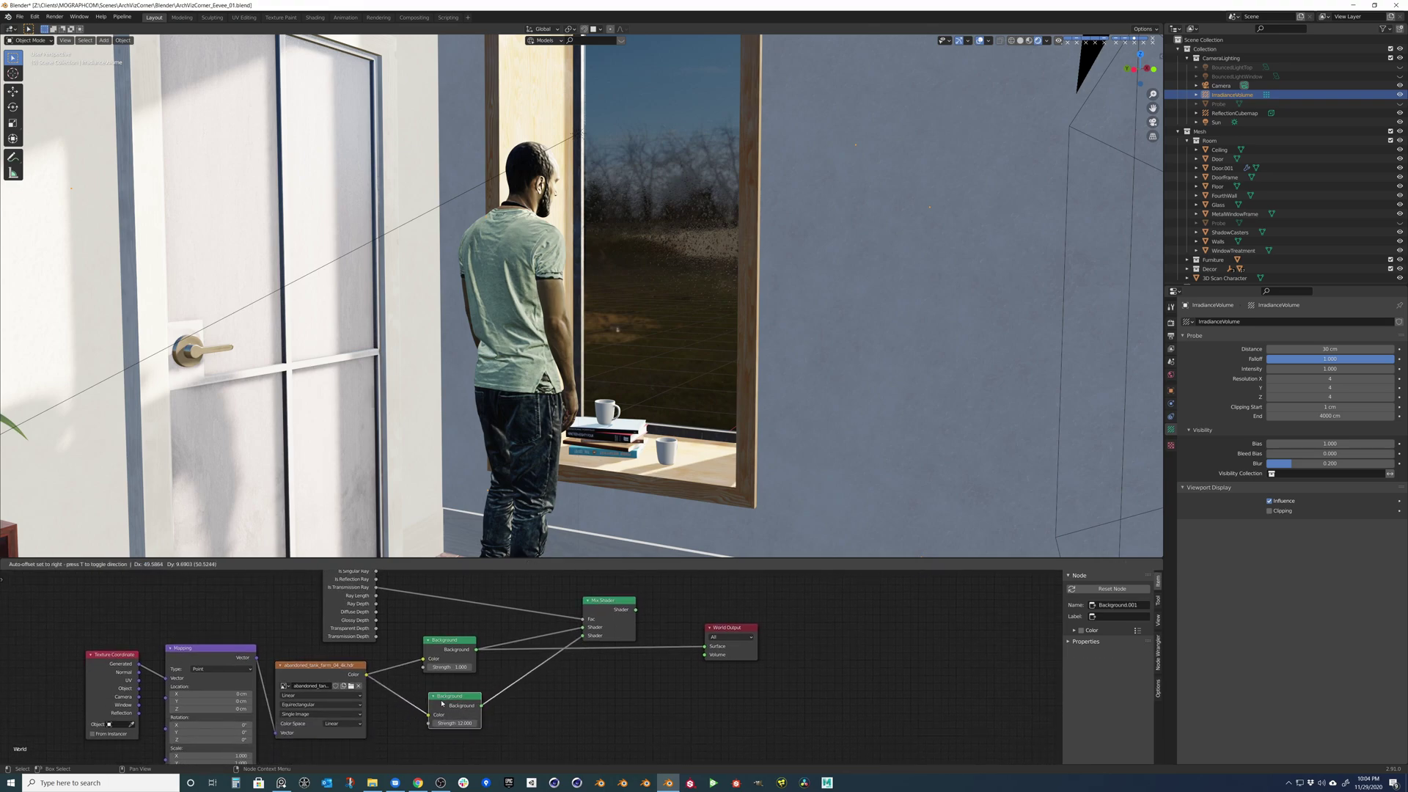
{"action": "left_click_drag", "start_coordinate": [636, 609], "coordinate": [705, 646]}
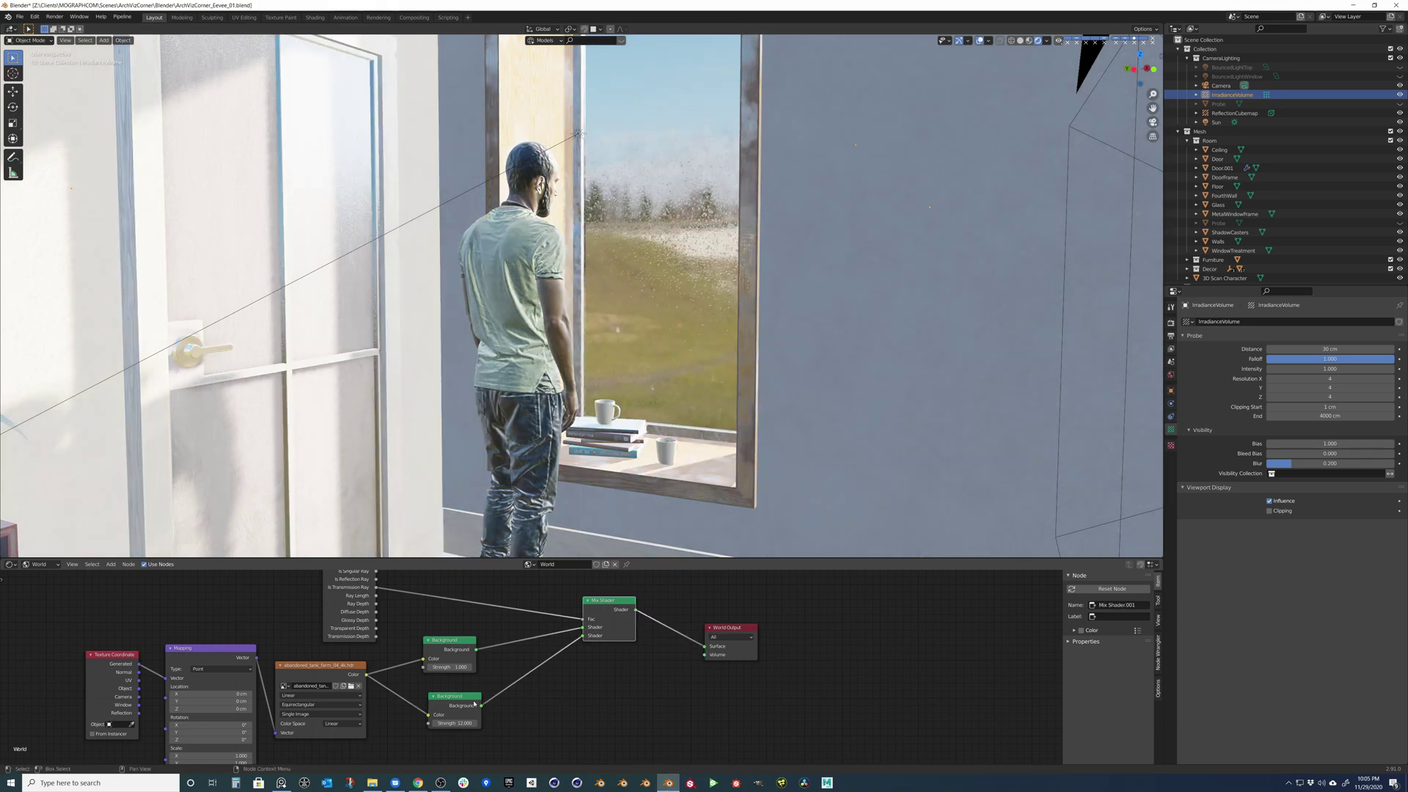
{"action": "left_click_drag", "start_coordinate": [600, 606], "coordinate": [595, 620]}
Examine the environment outside the room and its reflections on the lamp base, plant pot and cabinet inside.
{"action": "middle_click_drag", "start_coordinate": [633, 256], "coordinate": [591, 269]}
{"action": "scroll", "coordinate": [666, 253], "scroll_direction": "down", "scroll_amount": 2}
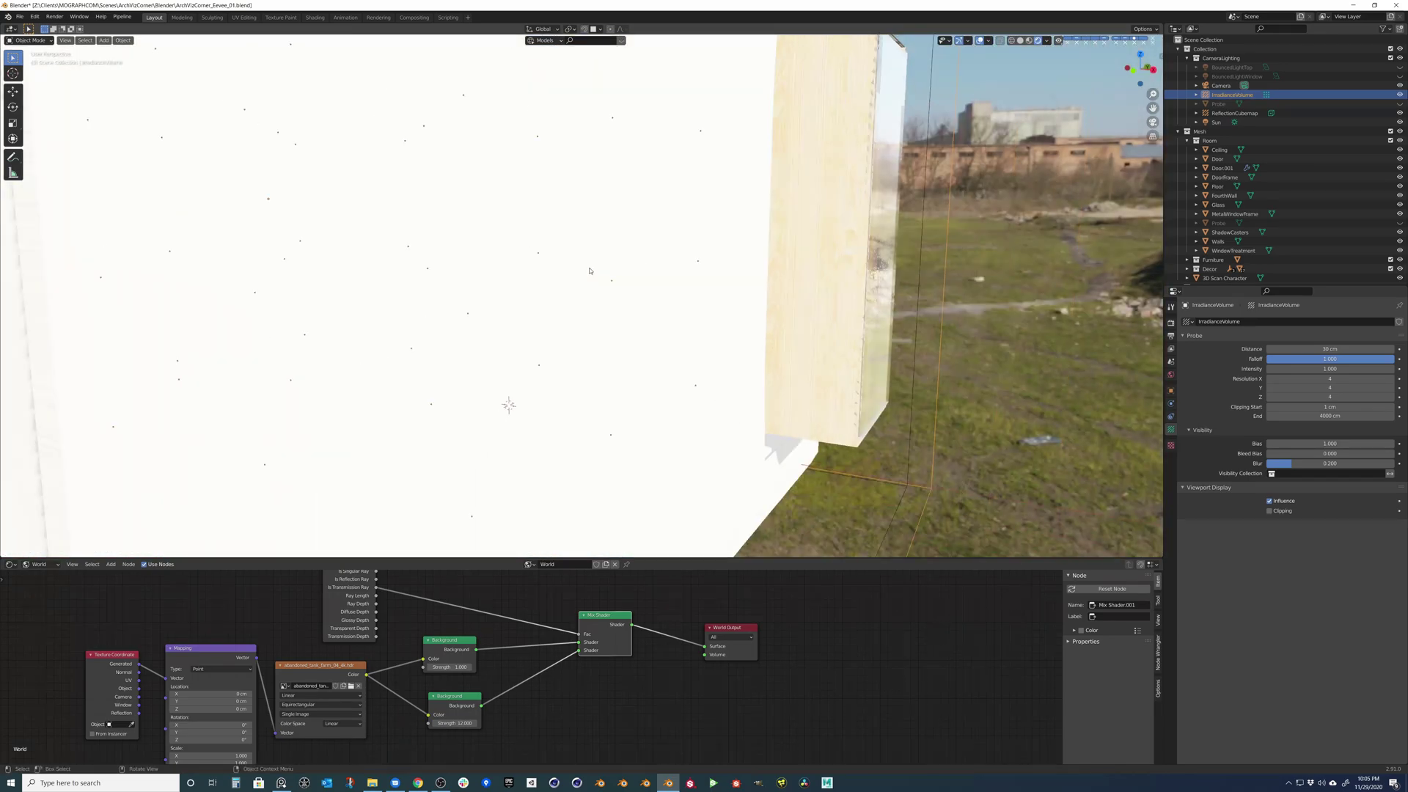
{"action": "scroll", "coordinate": [590, 270], "scroll_direction": "down", "scroll_amount": 3}
{"action": "scroll", "coordinate": [589, 270], "scroll_direction": "up", "scroll_amount": 1}
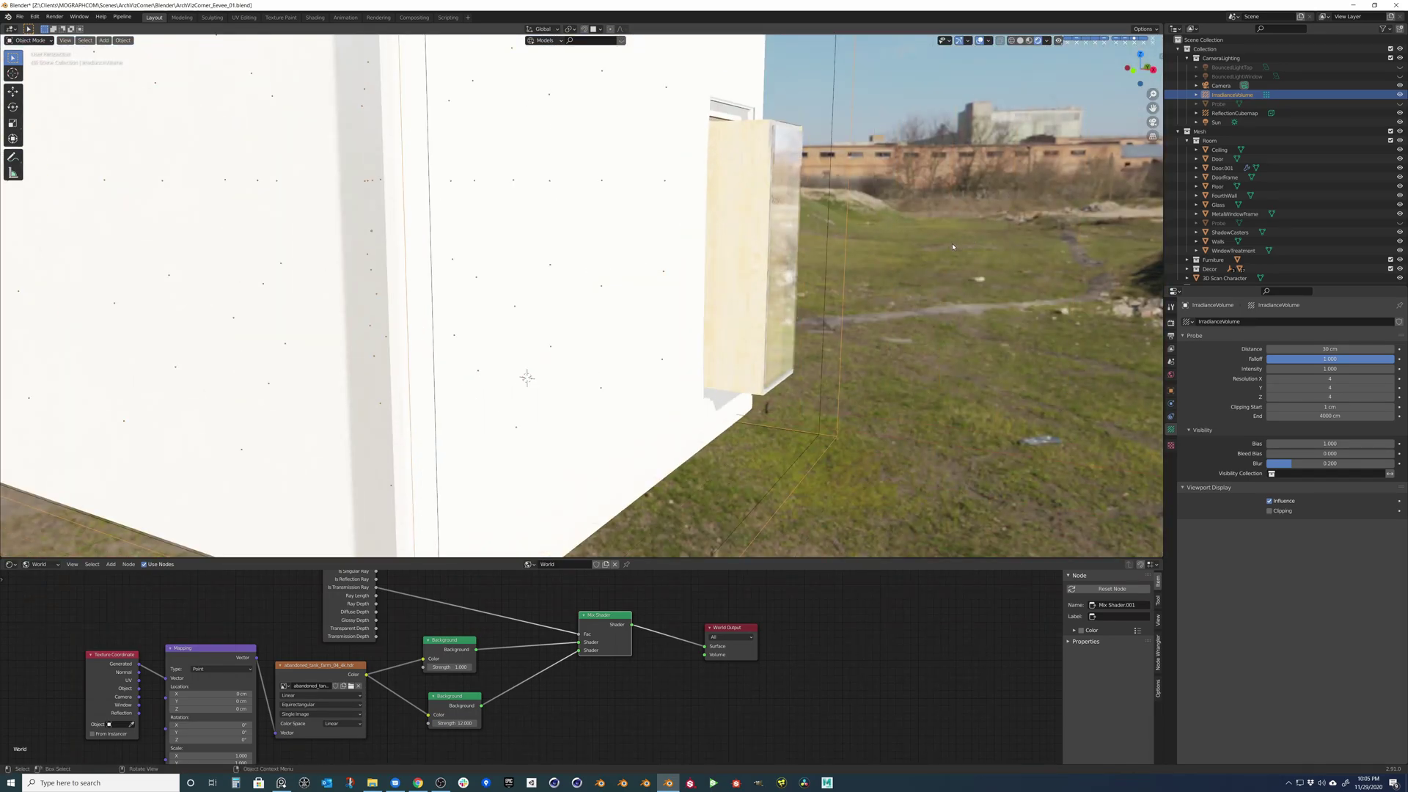
{"action": "scroll", "coordinate": [745, 329], "scroll_direction": "up", "scroll_amount": 6}
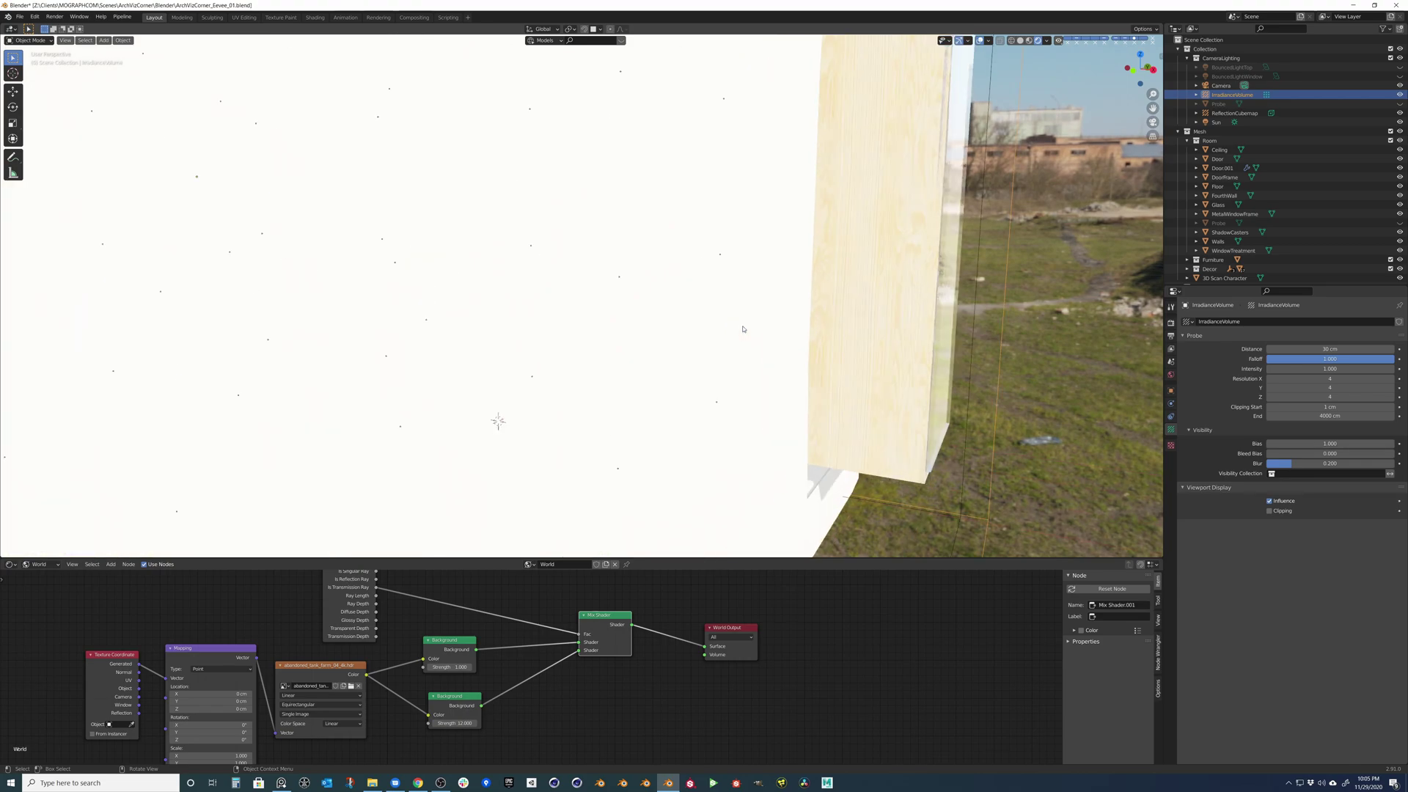
{"action": "middle_click_drag", "start_coordinate": [745, 330], "coordinate": [816, 331]}
{"action": "middle_click_drag", "start_coordinate": [500, 390], "coordinate": [492, 259], "text": "shift"}
{"action": "scroll", "coordinate": [544, 365], "scroll_direction": "up", "scroll_amount": 4}
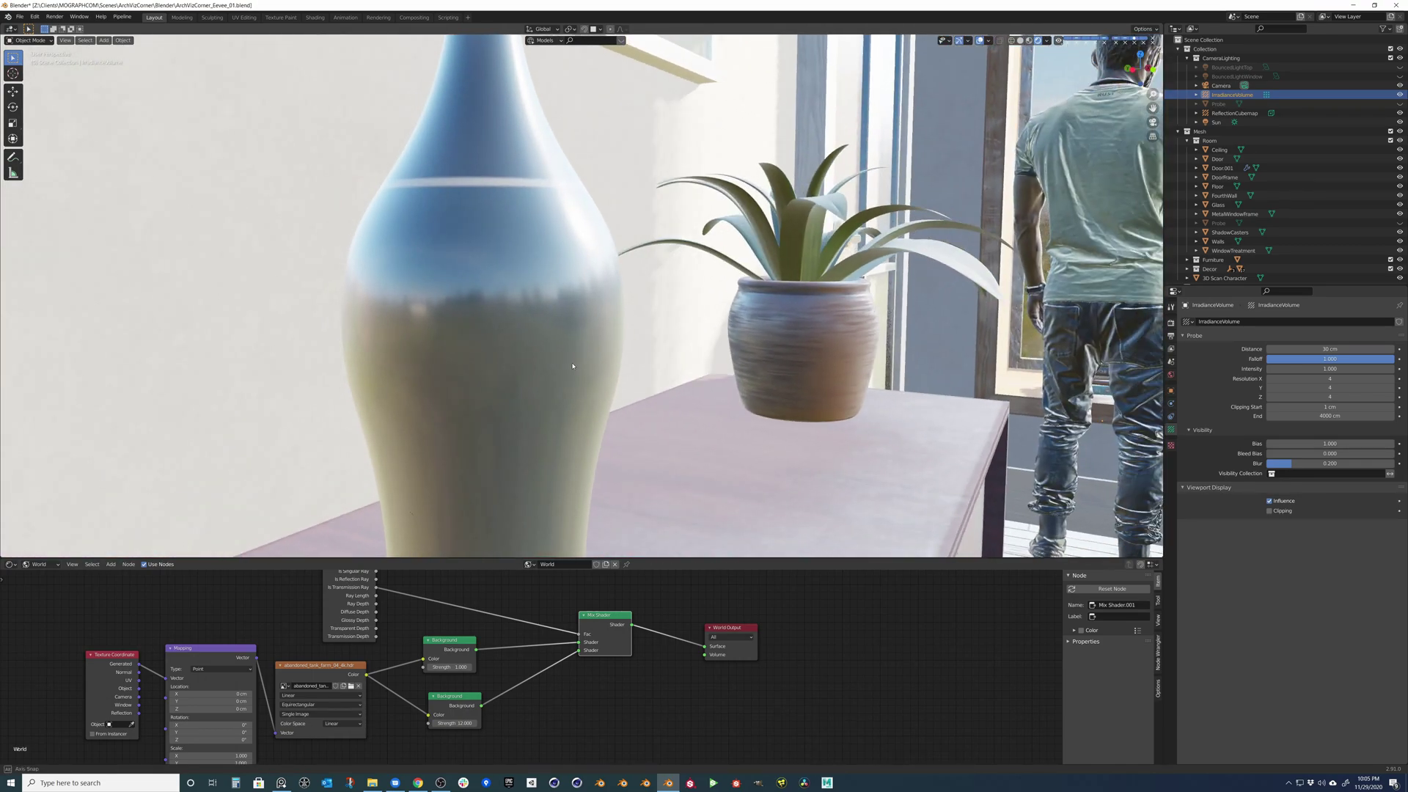
{"action": "scroll", "coordinate": [595, 365], "scroll_direction": "down", "scroll_amount": 3}
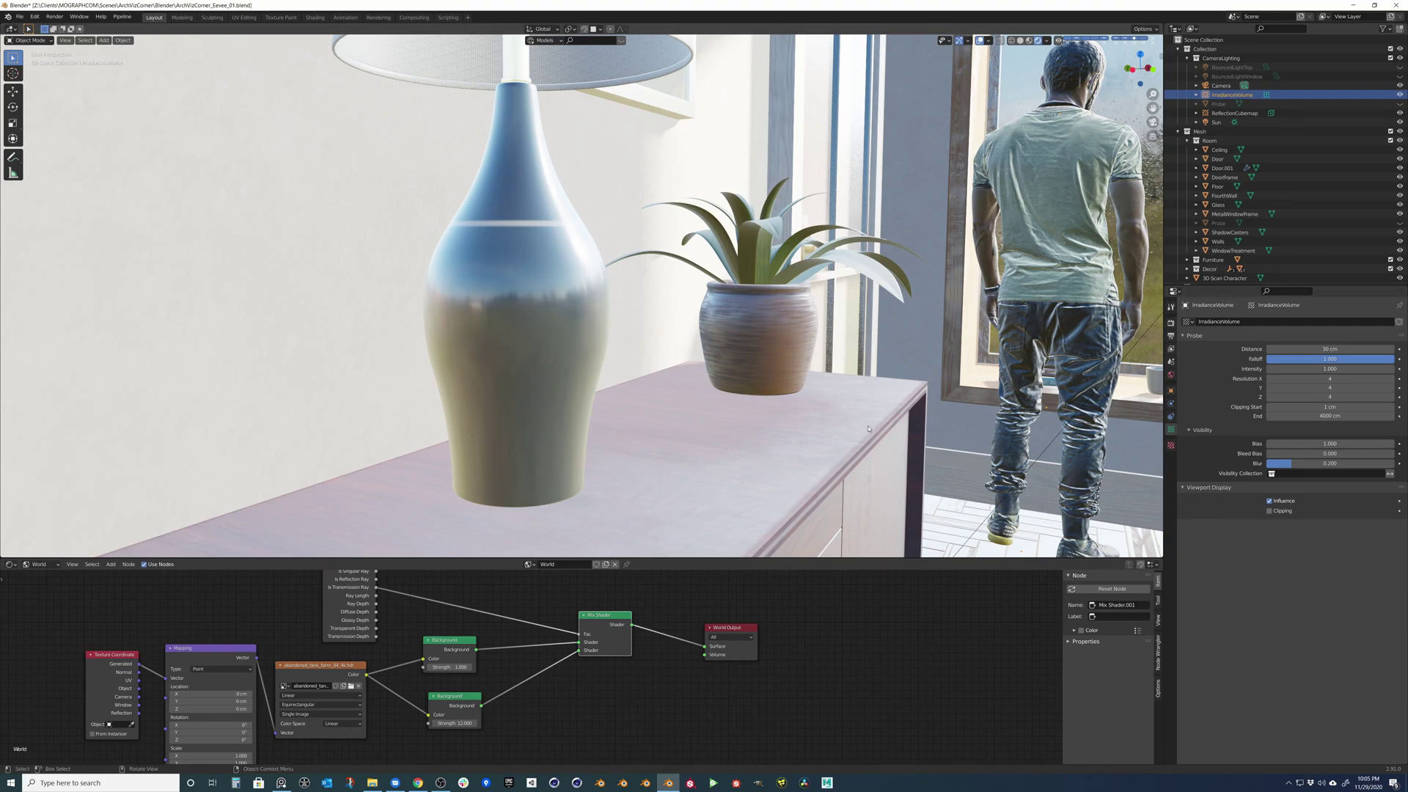
Select the reflection cubemap and run Bake Cubemap Only from Eevee's Indirect Lighting settings.
{"action": "left_click", "coordinate": [1232, 113]}
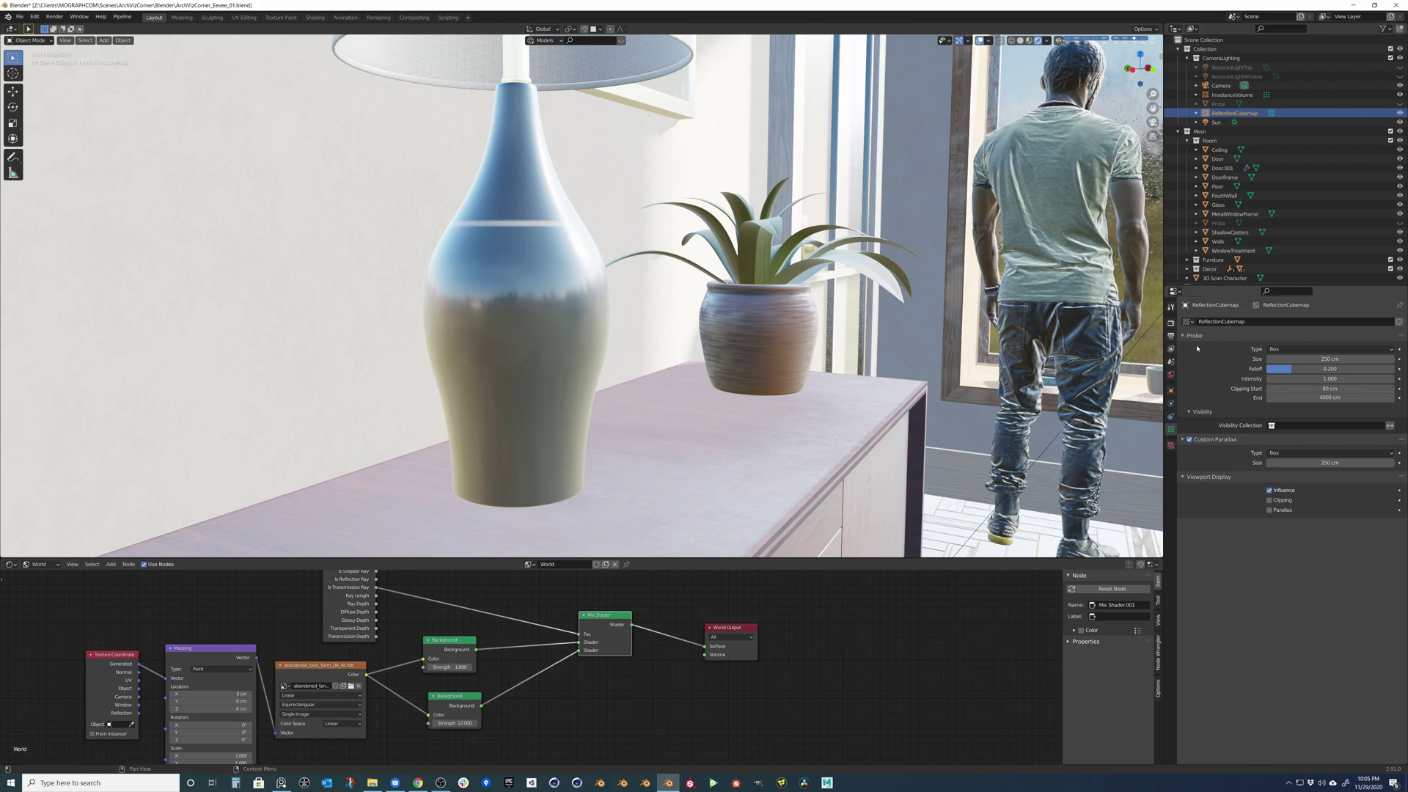
{"action": "left_click", "coordinate": [1171, 322]}
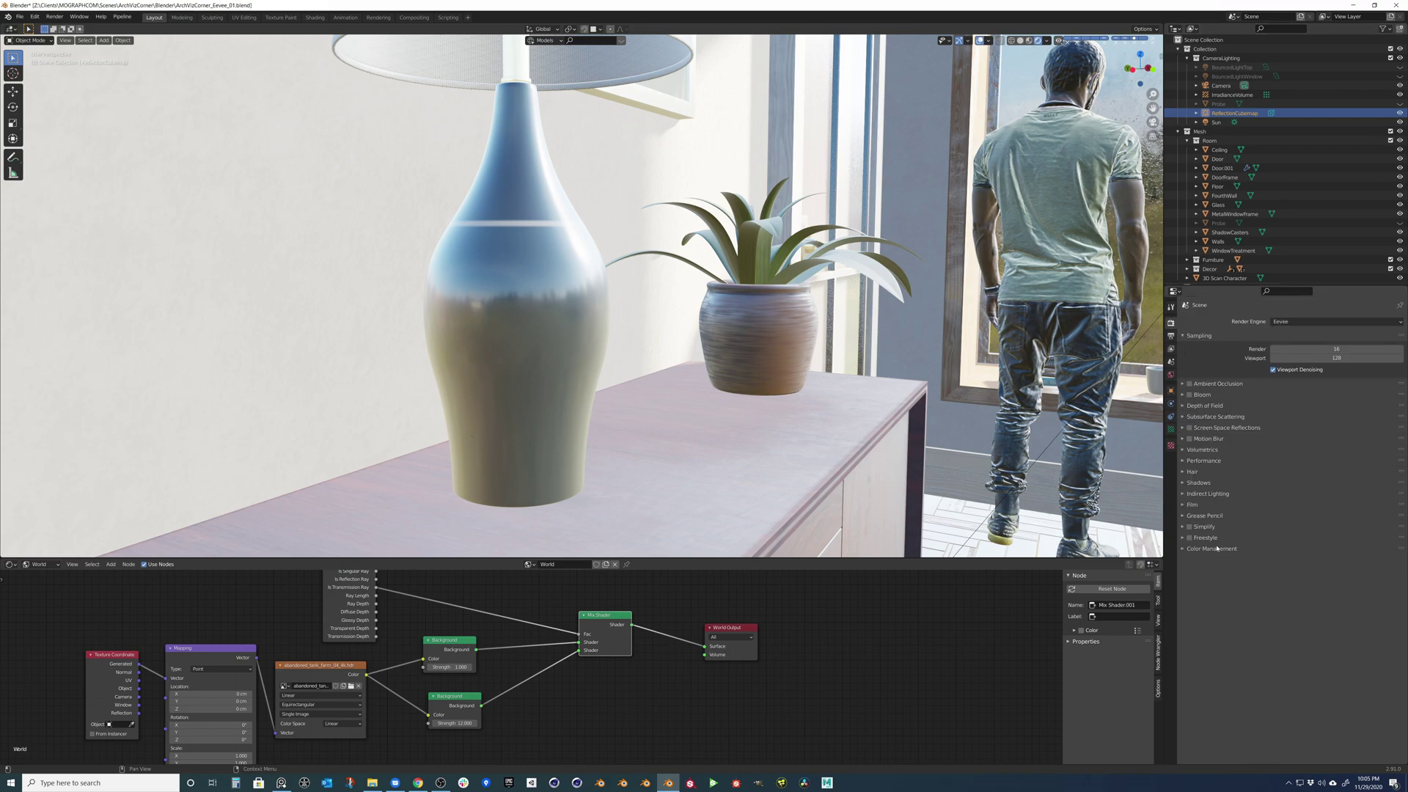
{"action": "left_click", "coordinate": [1209, 495]}
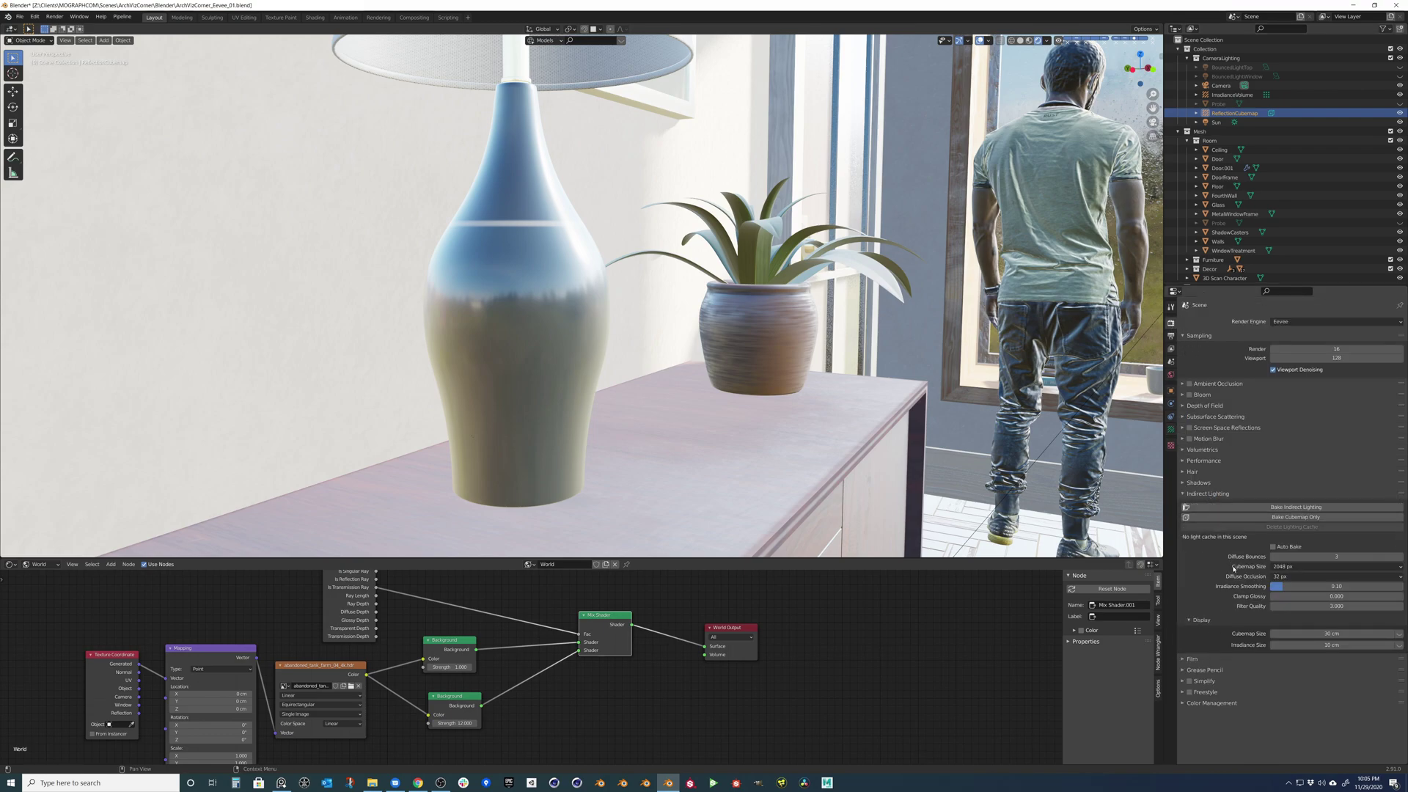
{"action": "left_click", "coordinate": [1294, 517]}
Disable the irradiance volume and check the outliner's restriction toggles for viewport and render visibility.
{"action": "left_click", "coordinate": [1232, 95]}
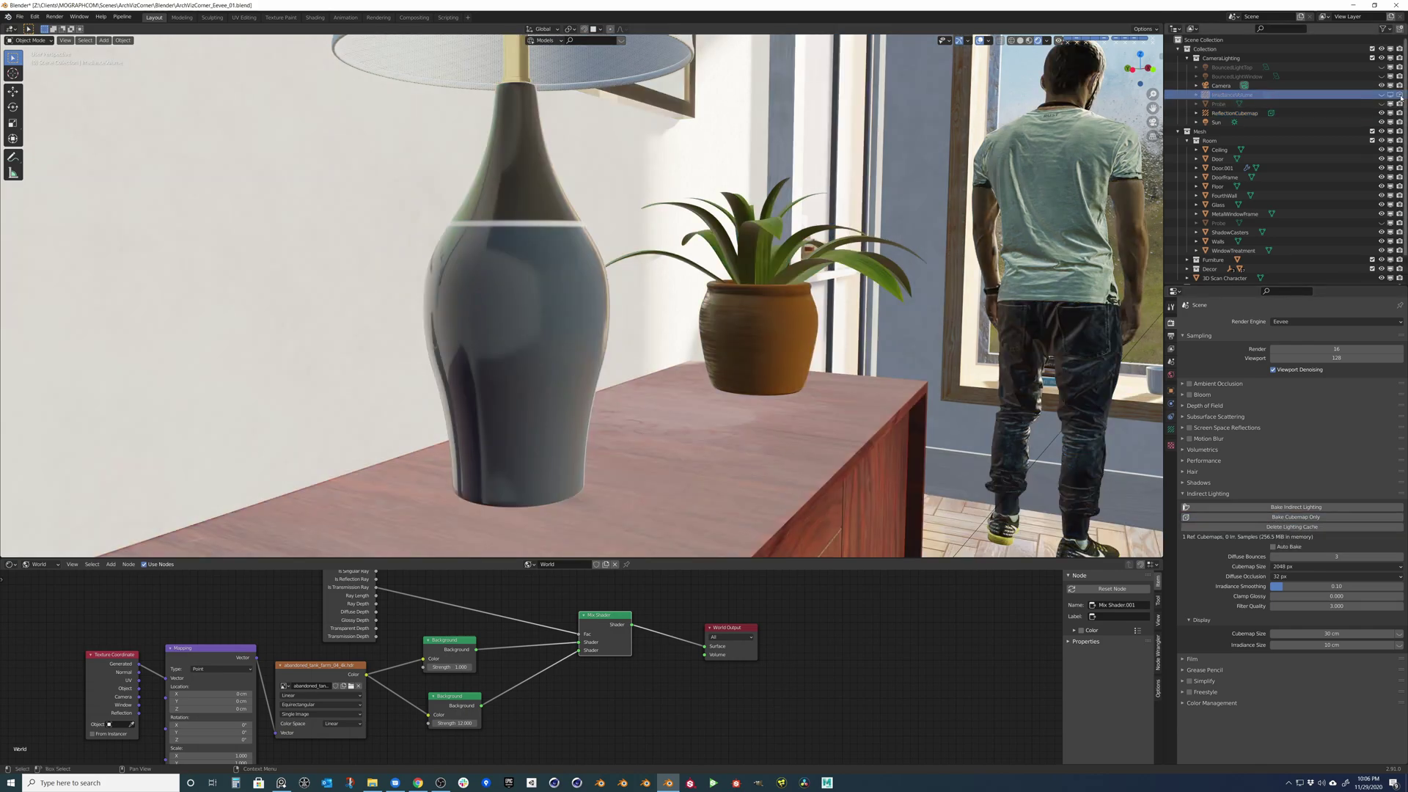
{"action": "left_click", "coordinate": [1388, 30]}
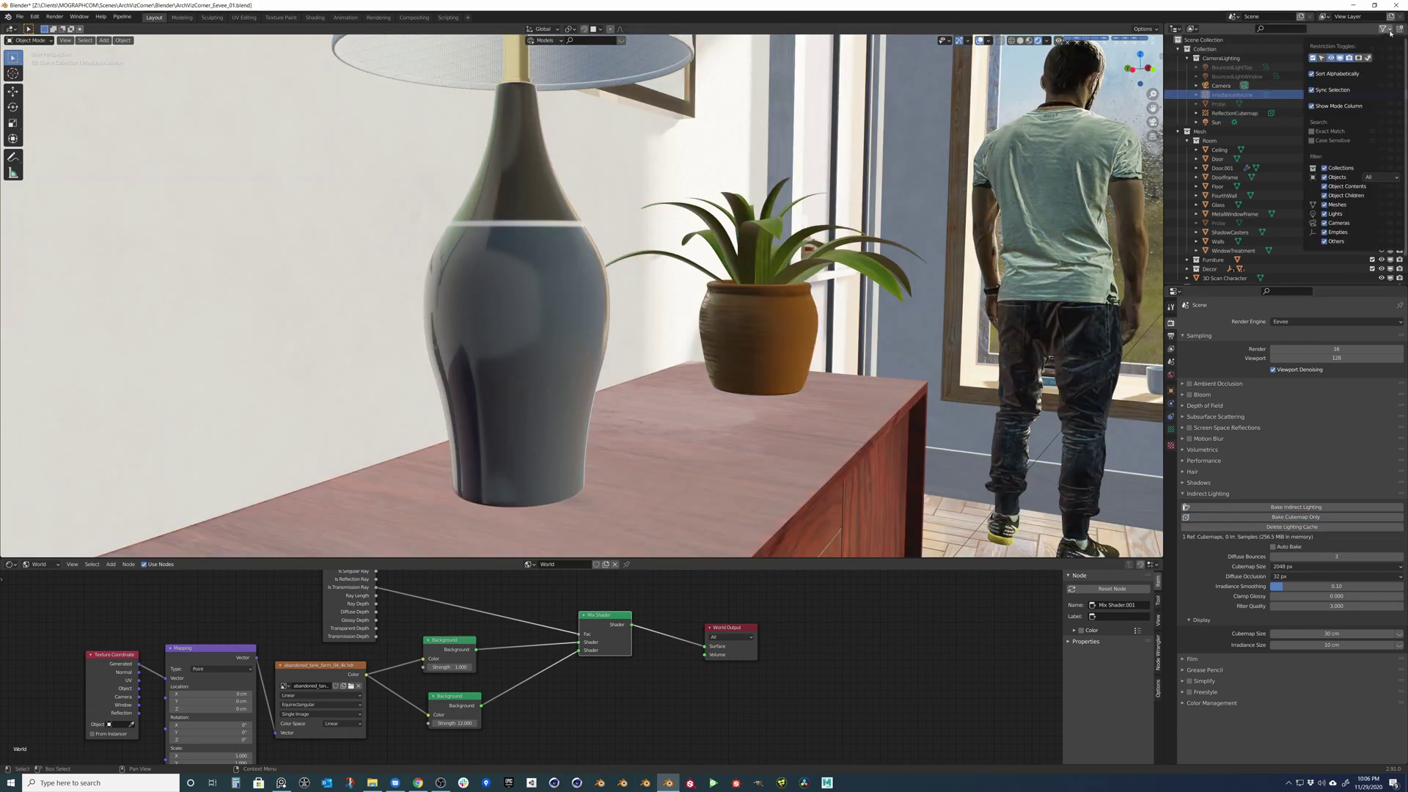
{"action": "left_click", "coordinate": [1349, 57]}
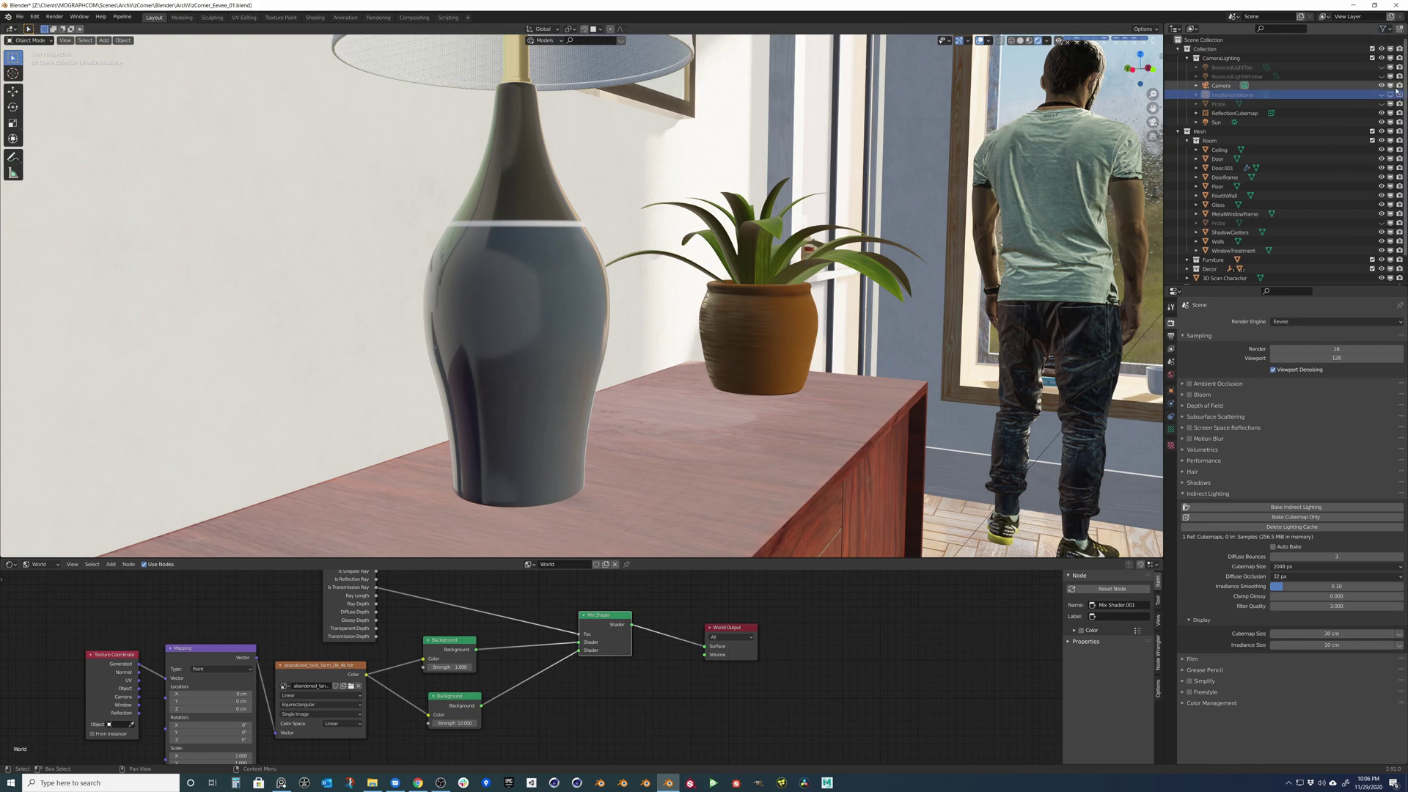
Examine the baked reflections on the lamp base, plant pot and wooden cabinet from near and far.
{"action": "middle_click_drag", "start_coordinate": [715, 361], "coordinate": [453, 371]}
{"action": "scroll", "coordinate": [938, 382], "scroll_direction": "down", "scroll_amount": 3}
{"action": "scroll", "coordinate": [513, 381], "scroll_direction": "down", "scroll_amount": 3}
{"action": "middle_click_drag", "start_coordinate": [938, 381], "coordinate": [701, 409], "text": "shift"}
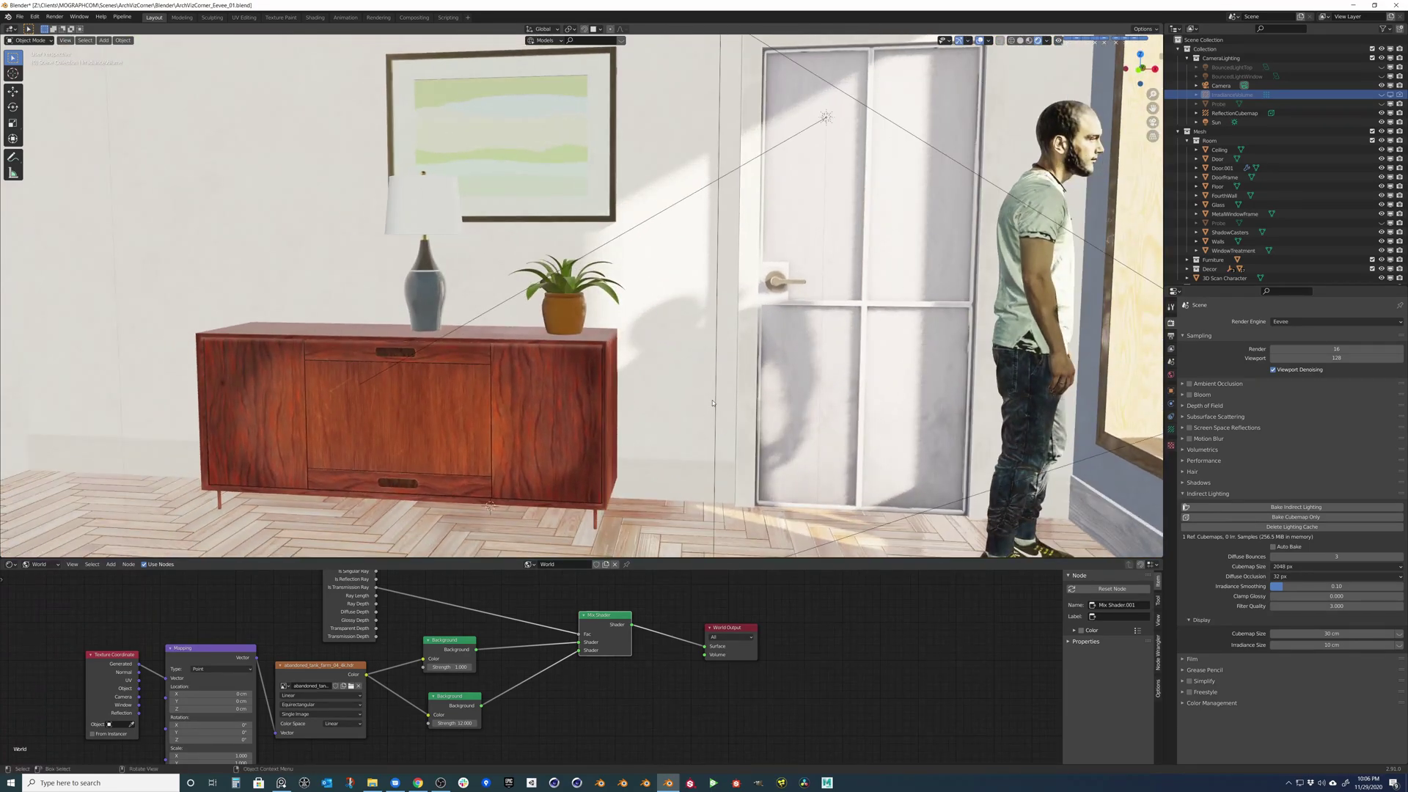
{"action": "scroll", "coordinate": [712, 404], "scroll_direction": "up", "scroll_amount": 2}
{"action": "middle_click_drag", "start_coordinate": [569, 409], "coordinate": [814, 373]}
{"action": "scroll", "coordinate": [858, 373], "scroll_direction": "down", "scroll_amount": 3}
{"action": "scroll", "coordinate": [829, 376], "scroll_direction": "down", "scroll_amount": 3}
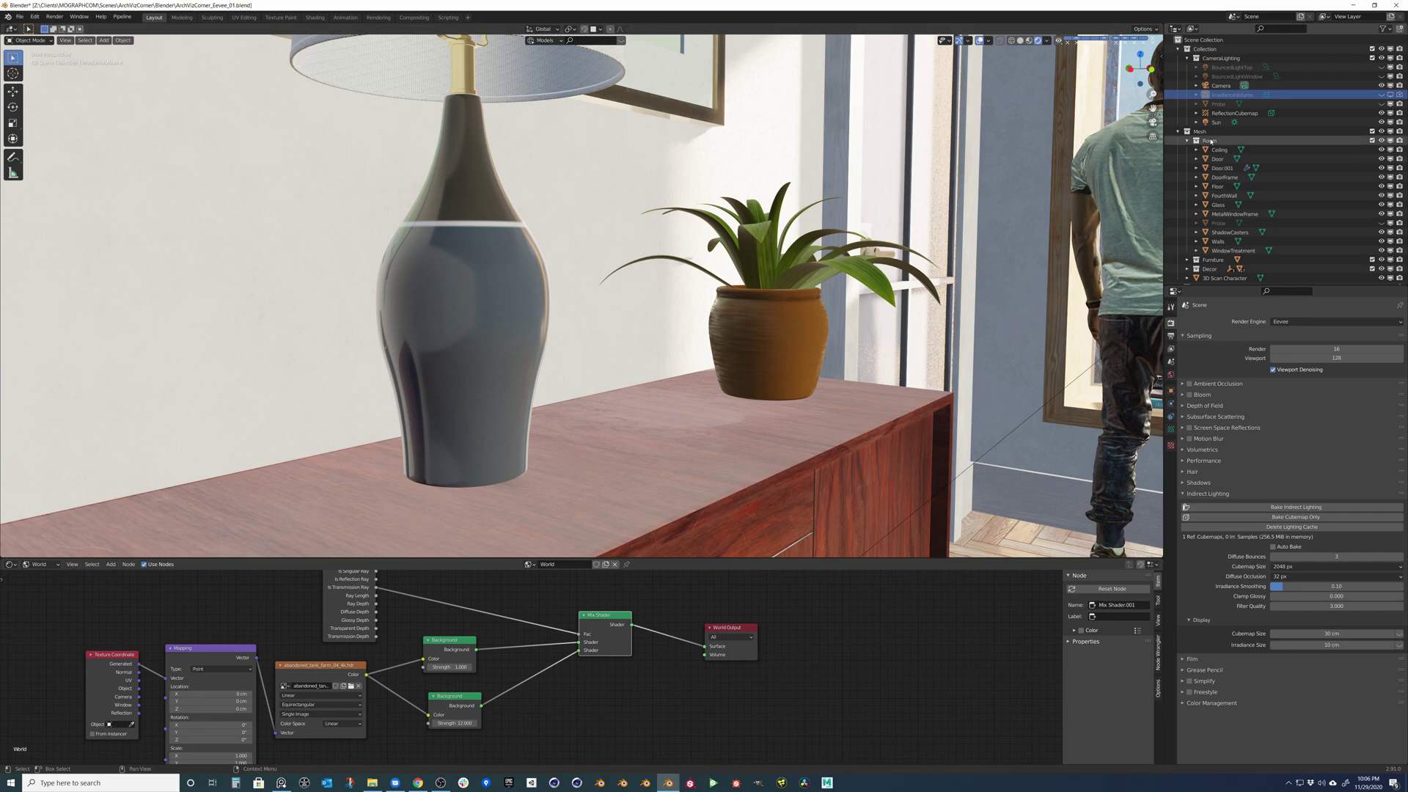
Delete the lighting cache and bake the indirect lighting with Cubemap Size set to 64 px.
{"action": "left_click", "coordinate": [1263, 526]}
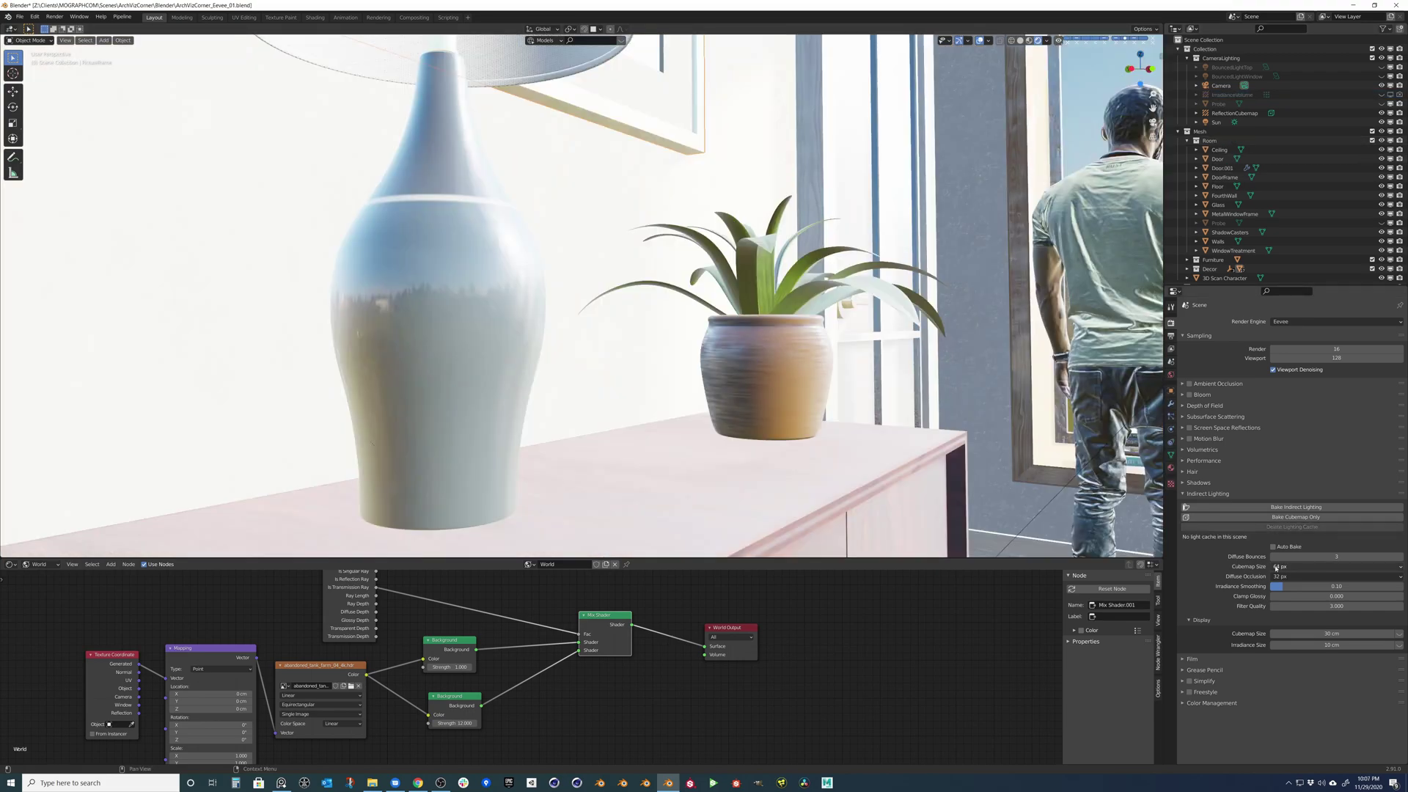
{"action": "left_click", "coordinate": [1263, 507]}
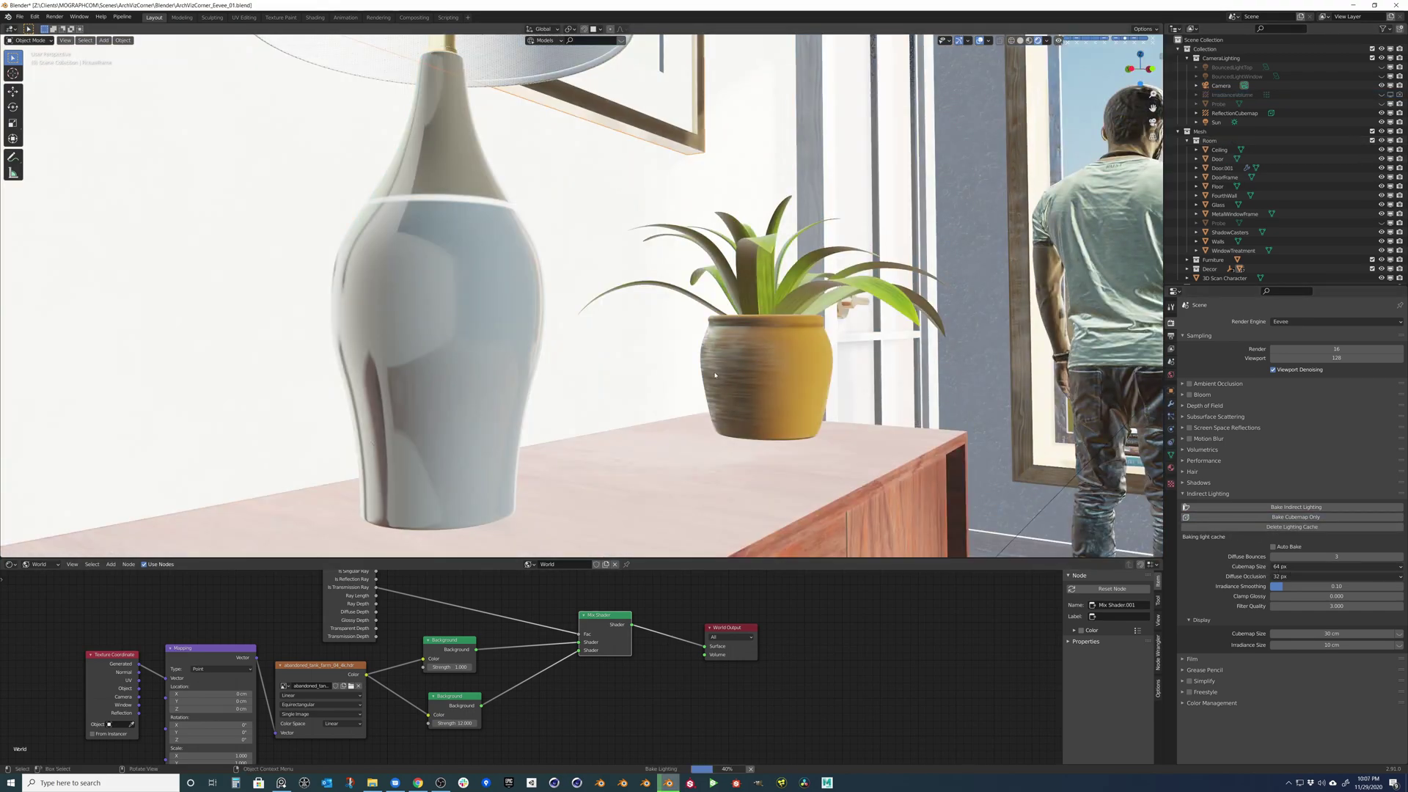
{"action": "mouse_move", "coordinate": [579, 358]}
{"action": "middle_mouse_down"}
{"action": "mouse_move", "coordinate": [497, 350]}
{"action": "mouse_move", "coordinate": [623, 359]}
{"action": "mouse_move", "coordinate": [558, 358]}
{"action": "middle_mouse_up"}
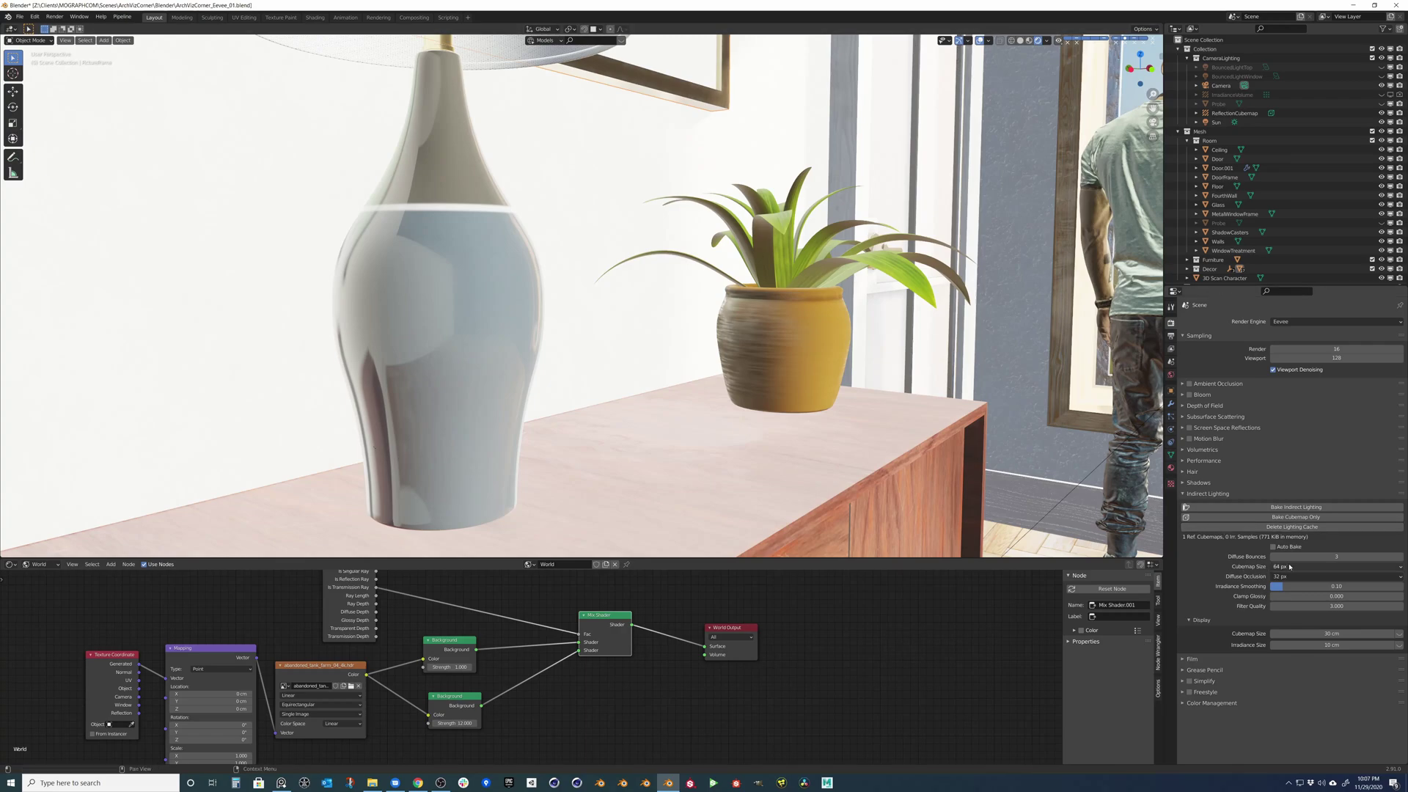
Set the Cubemap Size to 4096 px and bake the cubemaps only.
{"action": "left_click", "coordinate": [1290, 567]}
{"action": "left_click", "coordinate": [1287, 634]}
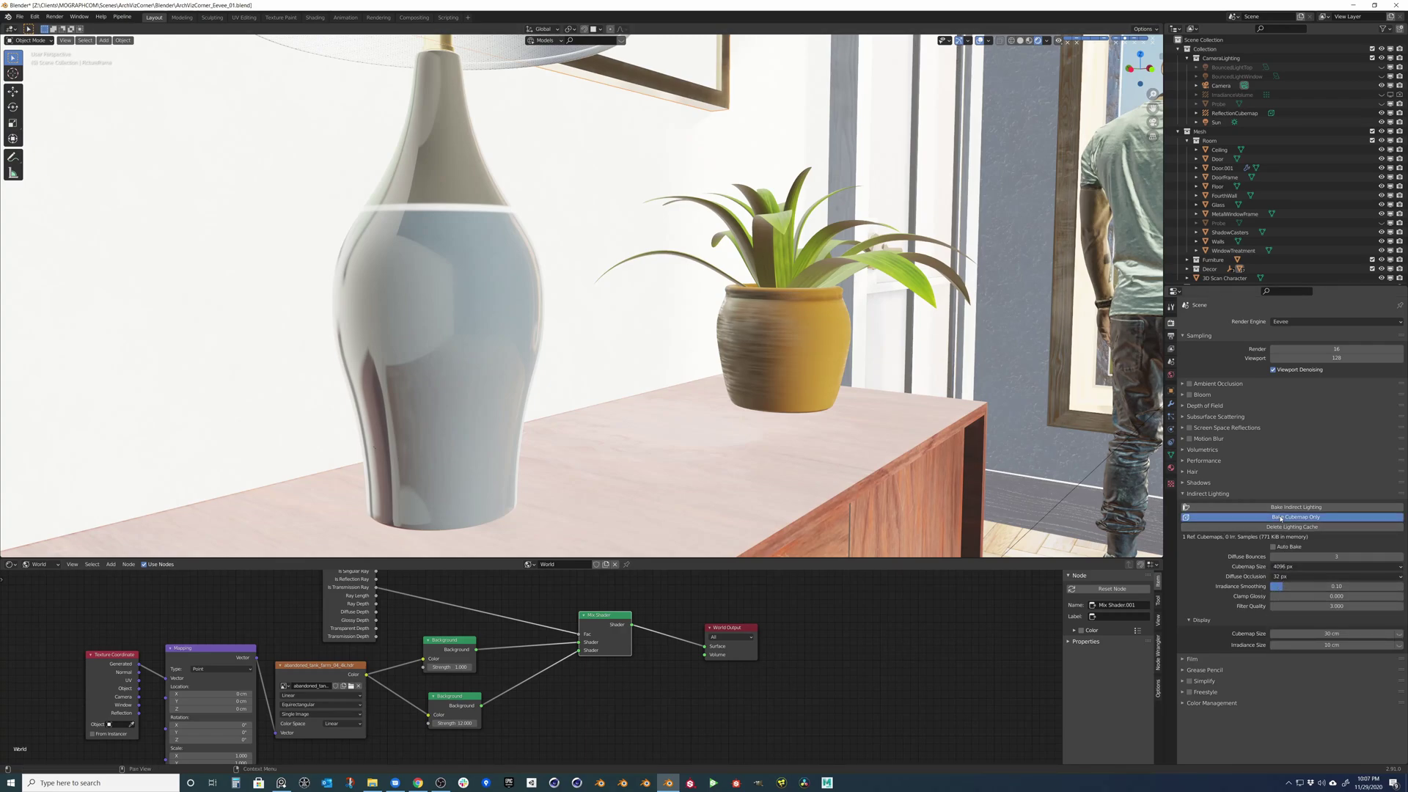
{"action": "left_click", "coordinate": [1282, 518]}
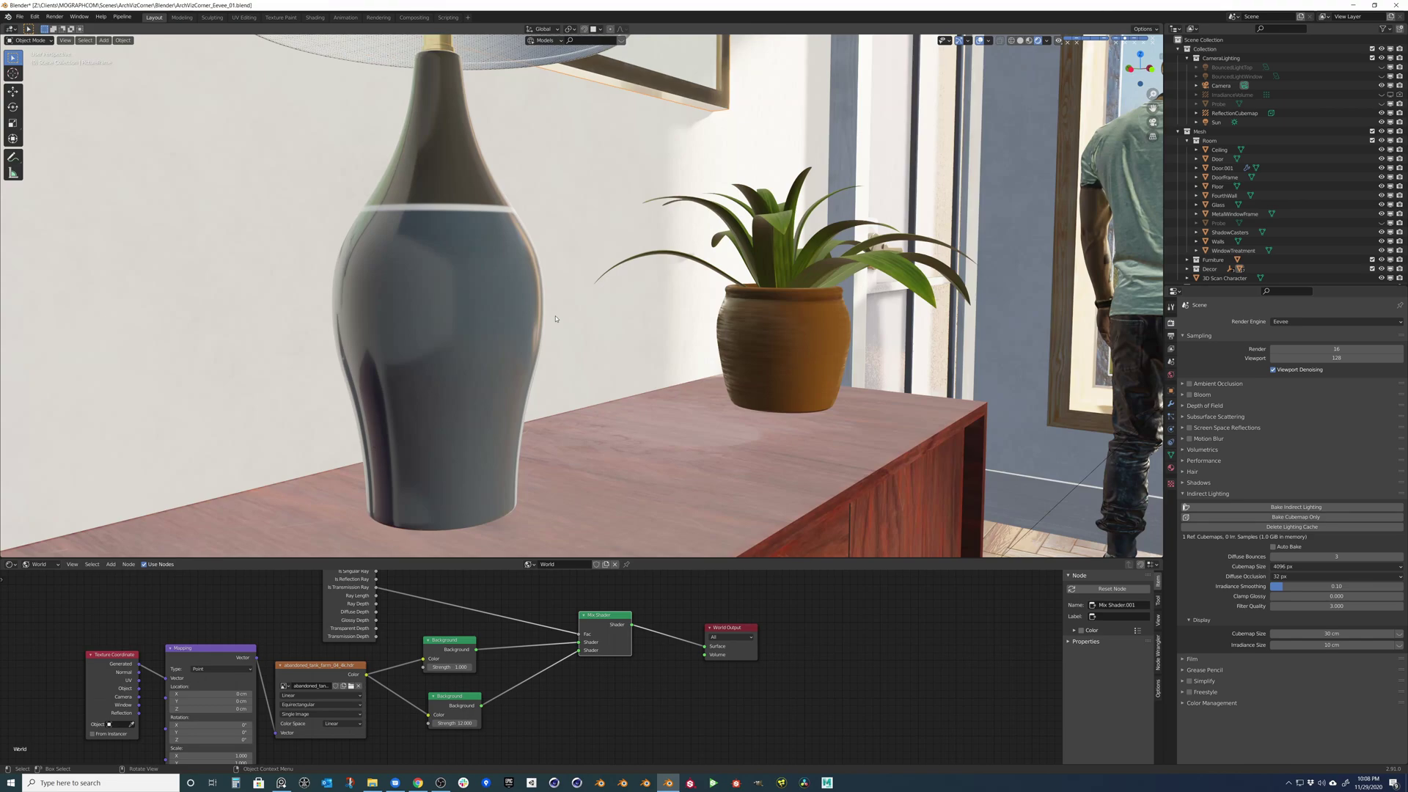
{"action": "scroll", "coordinate": [542, 325], "scroll_direction": "down", "scroll_amount": 4}
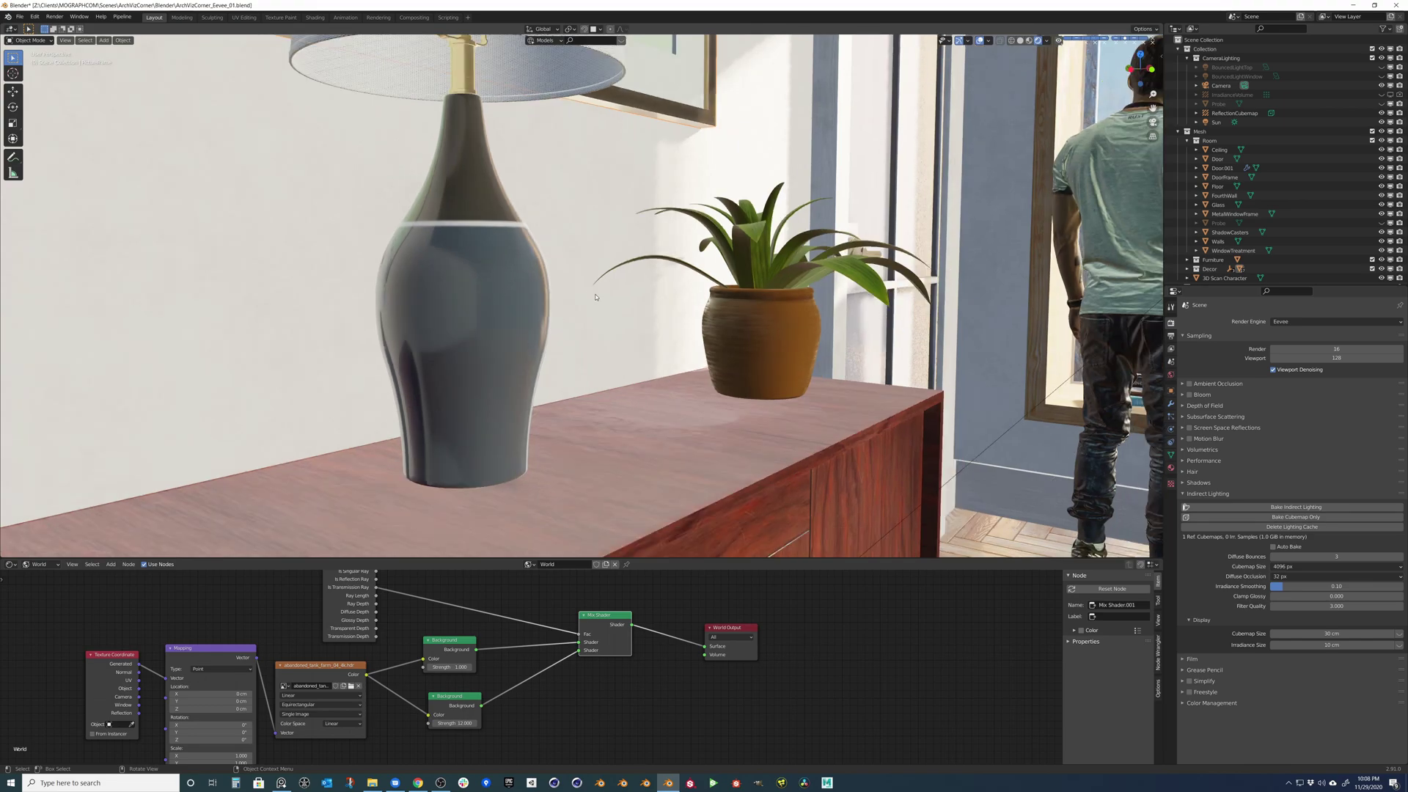
{"action": "middle_click_drag", "start_coordinate": [594, 302], "coordinate": [709, 368]}
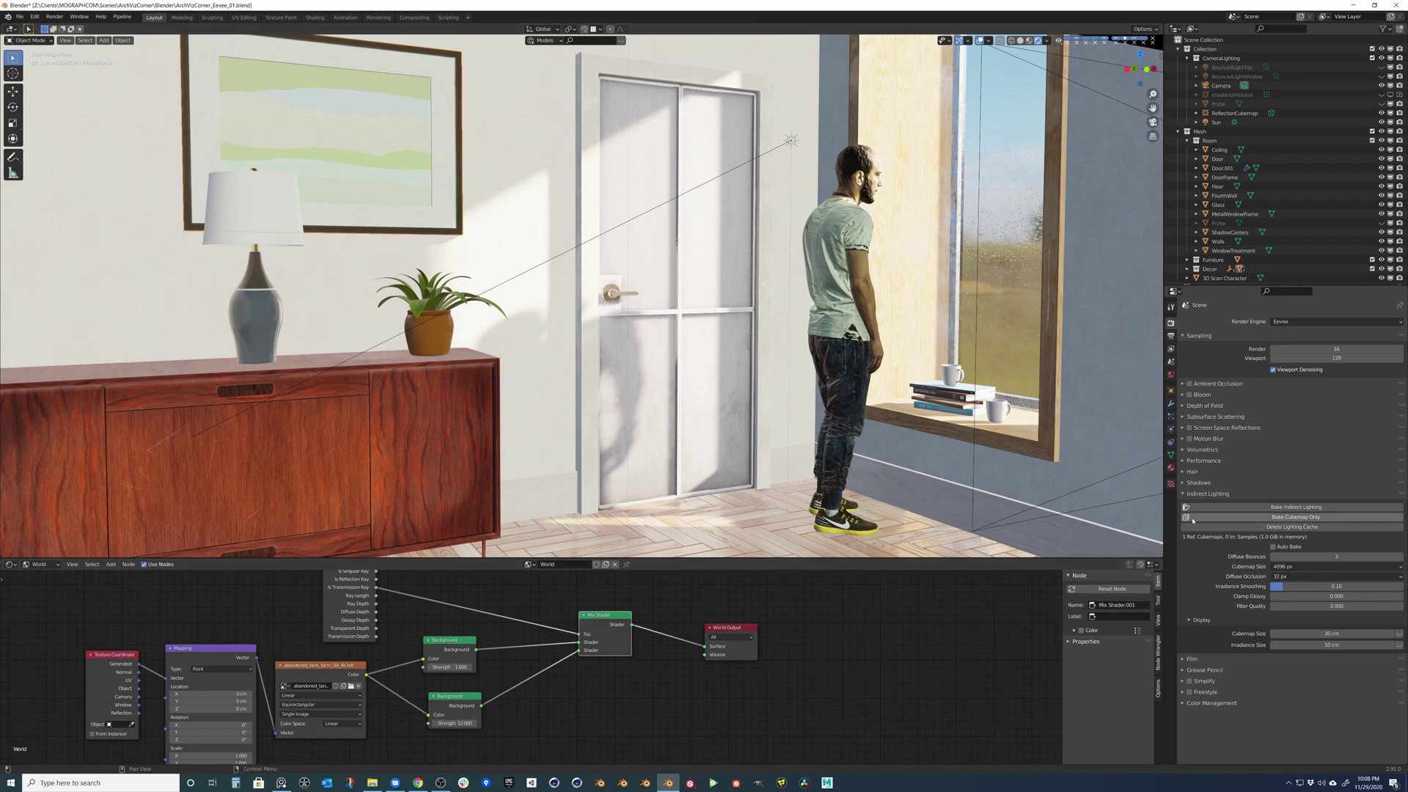
{"action": "left_click", "coordinate": [1219, 517]}
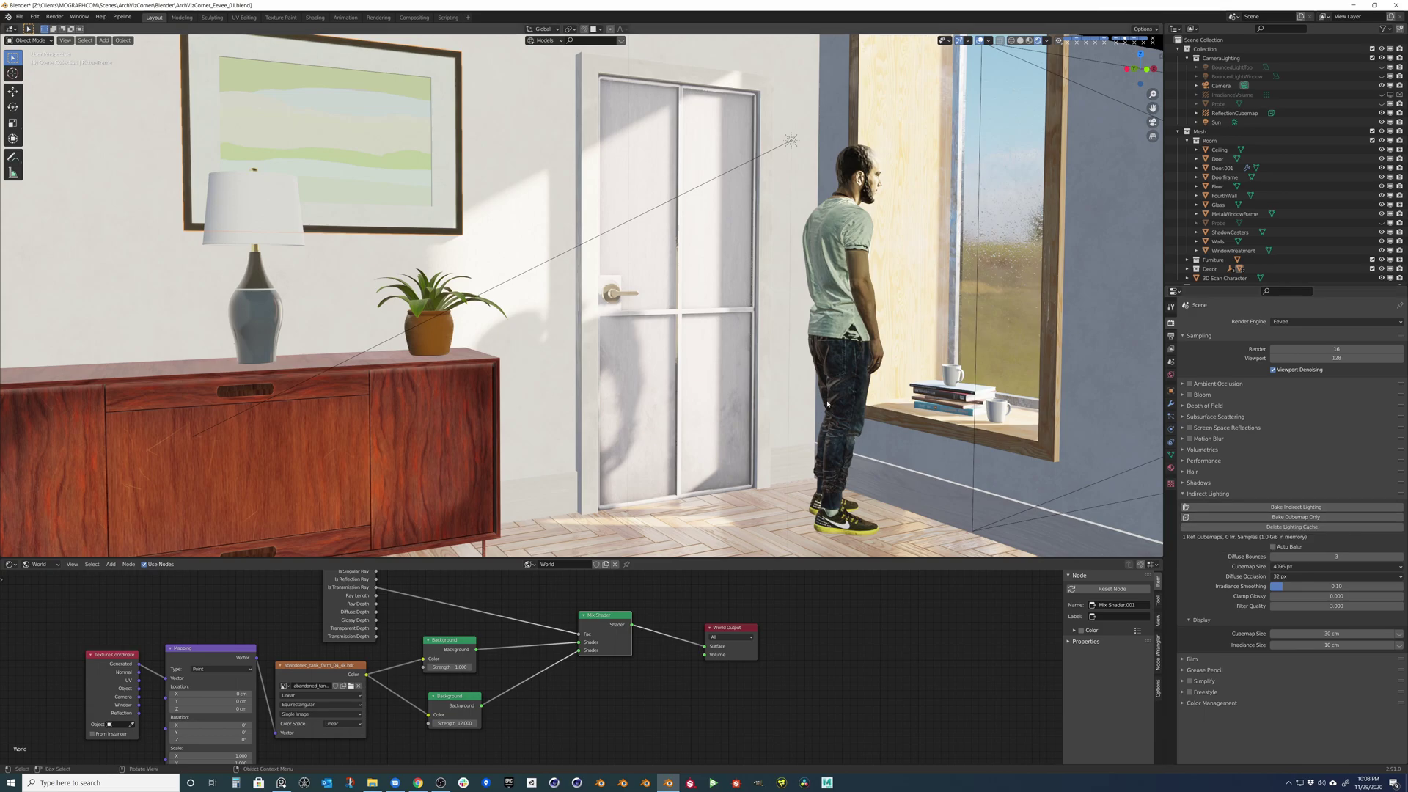
Re-enable the irradiance volume and select it.
{"action": "left_click", "coordinate": [1401, 96]}
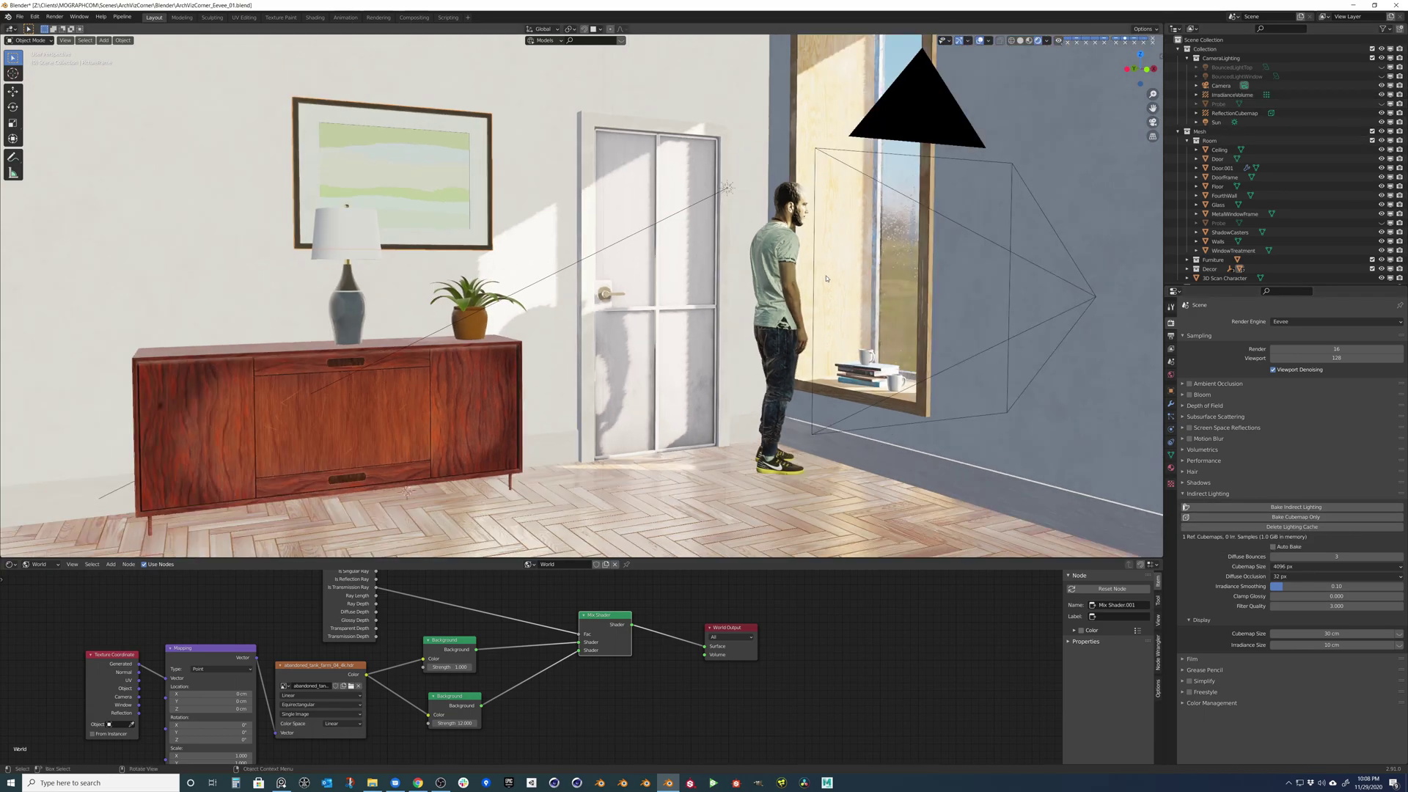
{"action": "scroll", "coordinate": [827, 279], "scroll_direction": "up", "scroll_amount": 1}
{"action": "middle_click_drag", "start_coordinate": [827, 279], "coordinate": [851, 288]}
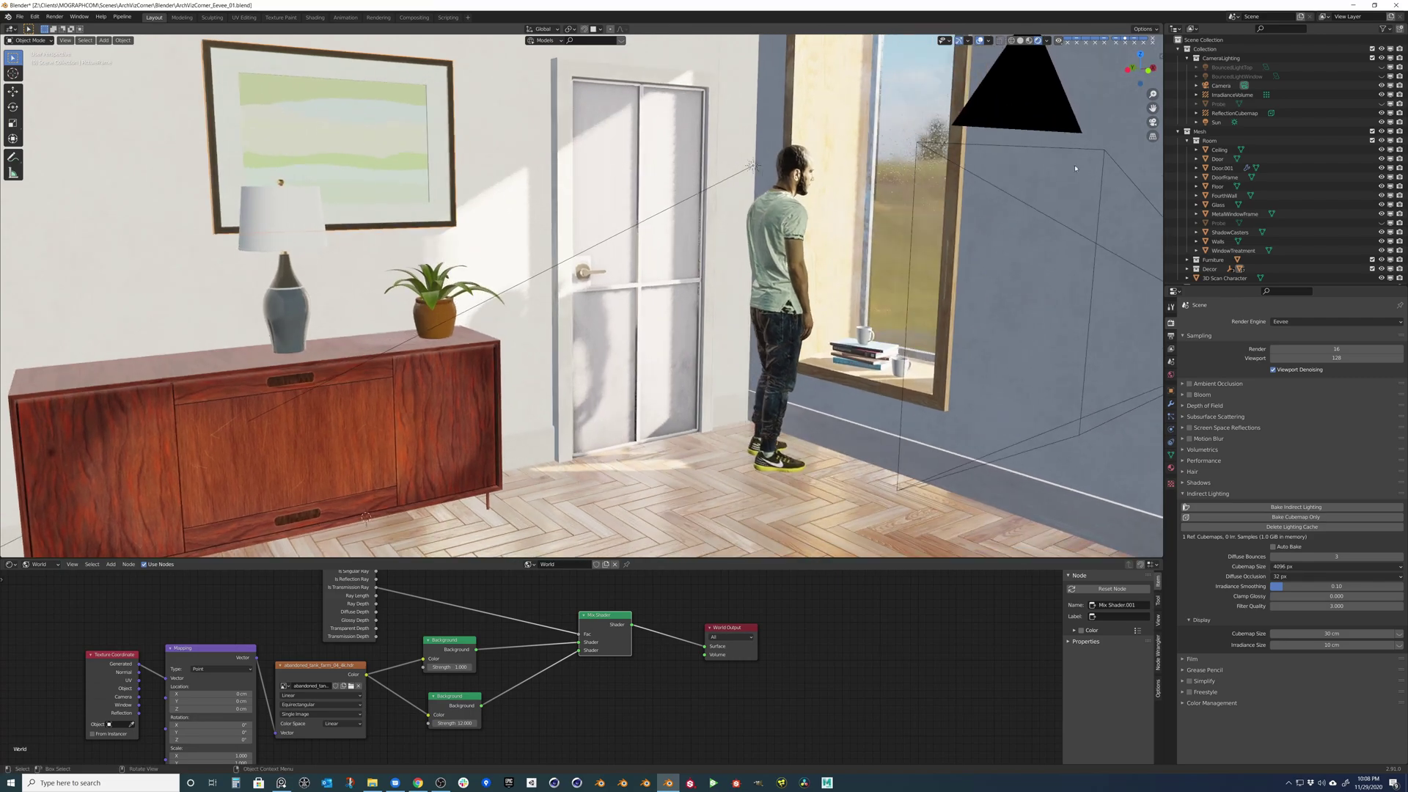
{"action": "left_click", "coordinate": [1227, 96]}
Look over the room inside the irradiance volume and bake the full indirect lighting.
{"action": "middle_click_drag", "start_coordinate": [786, 343], "coordinate": [755, 371]}
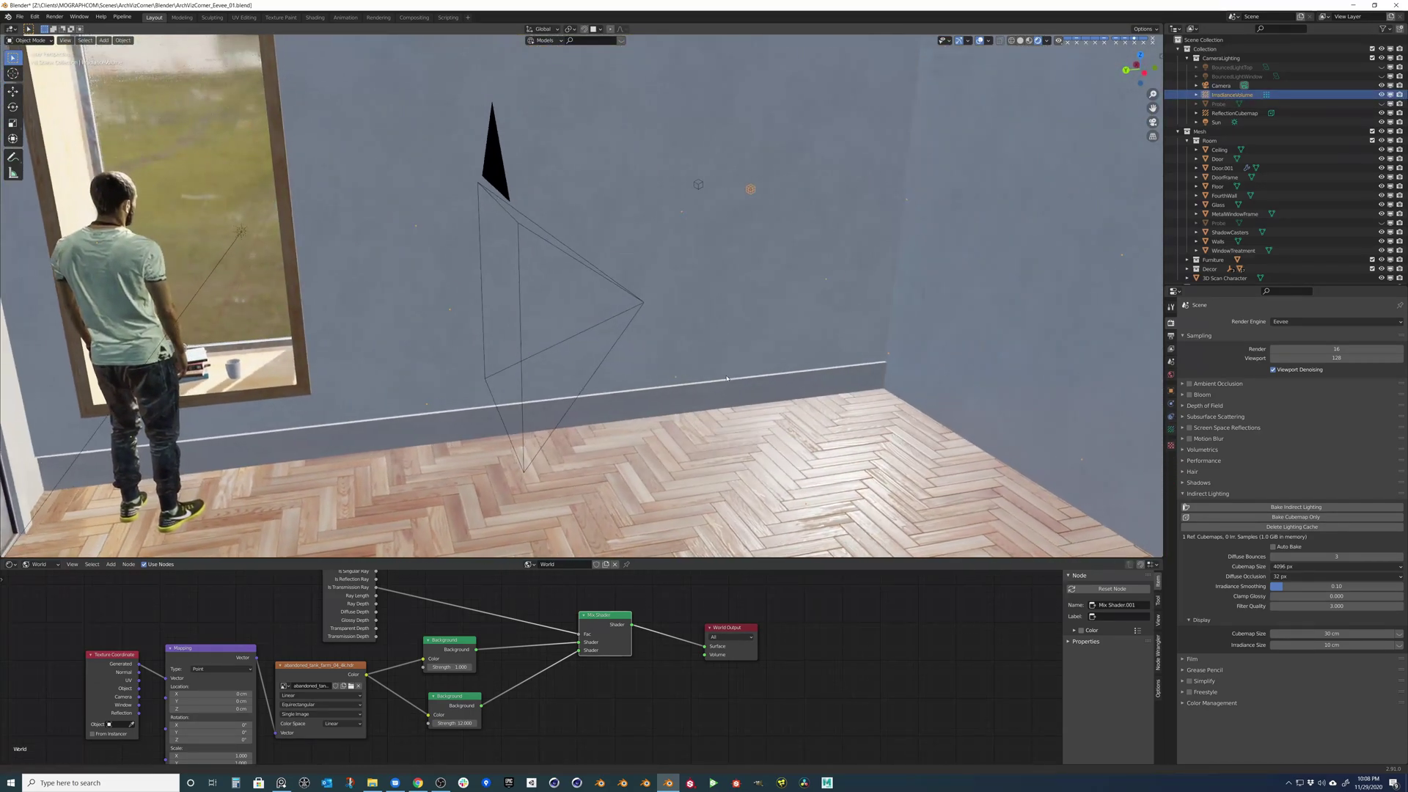
{"action": "middle_click_drag", "start_coordinate": [909, 245], "coordinate": [472, 242]}
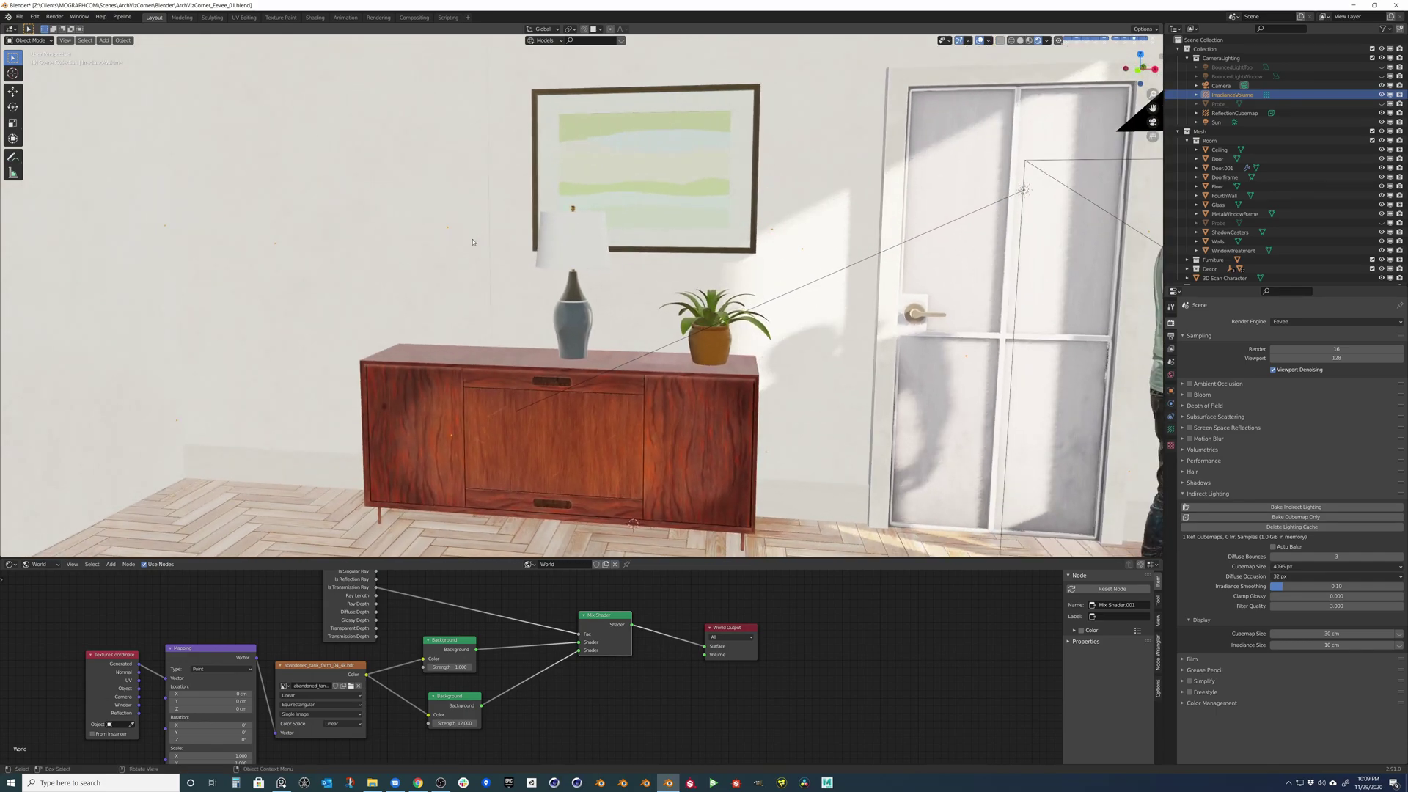
{"action": "middle_click_drag", "start_coordinate": [297, 304], "coordinate": [420, 296]}
{"action": "middle_click_drag", "start_coordinate": [587, 372], "coordinate": [610, 381]}
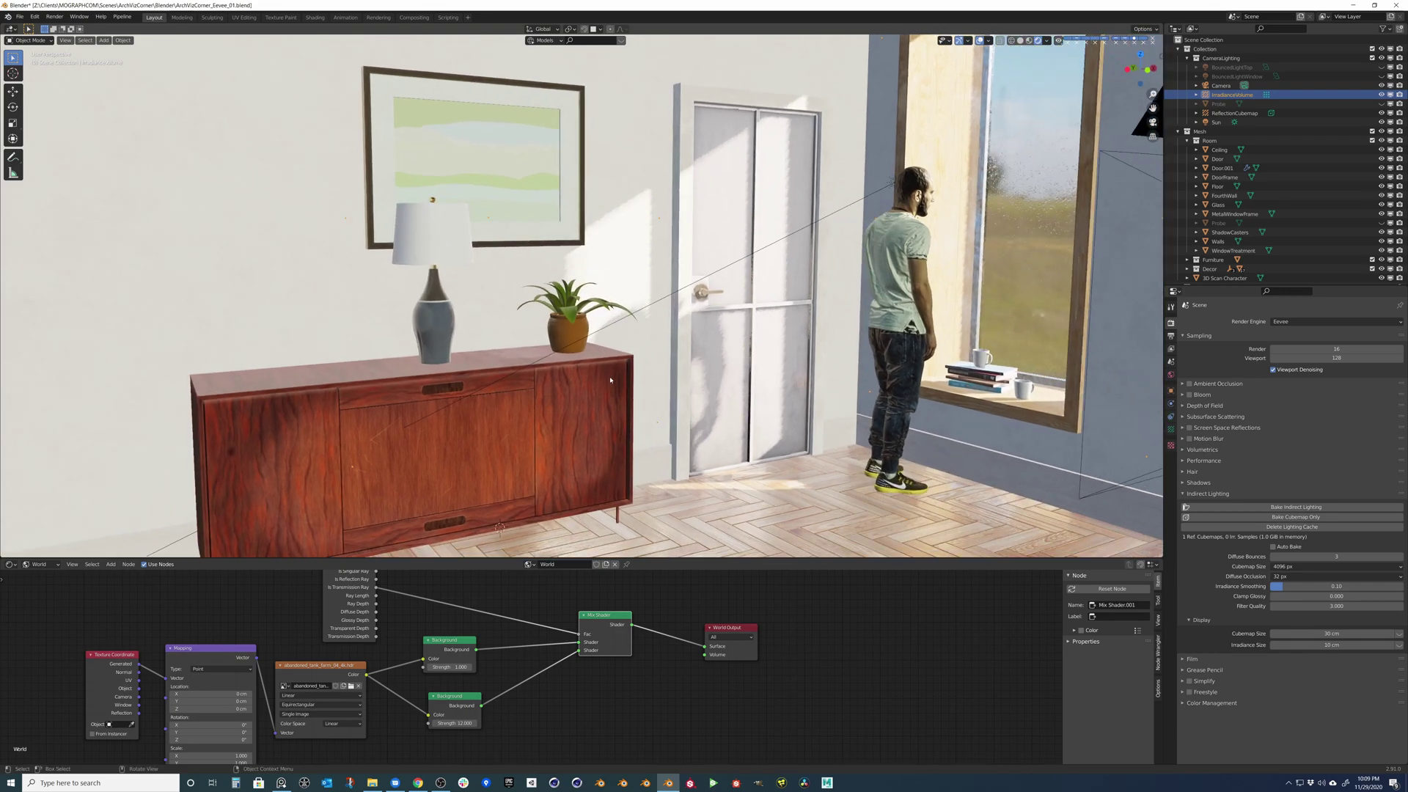
{"action": "left_click", "coordinate": [1256, 509]}
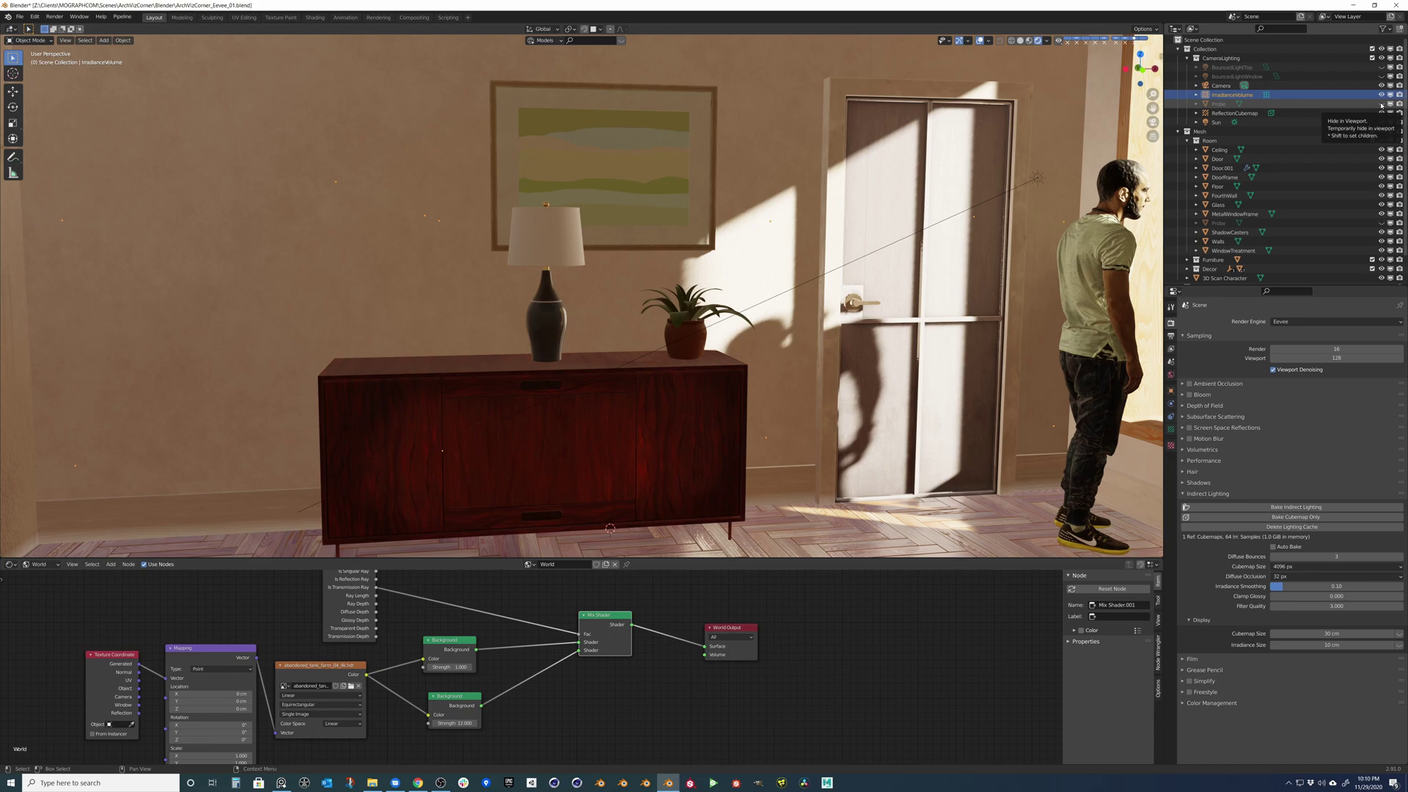
Unhide the probe spheres and move them about 373 cm along the global X axis to the sunlit door.
{"action": "left_click", "coordinate": [1382, 104]}
{"action": "middle_click_drag", "start_coordinate": [103, 277], "coordinate": [149, 276]}
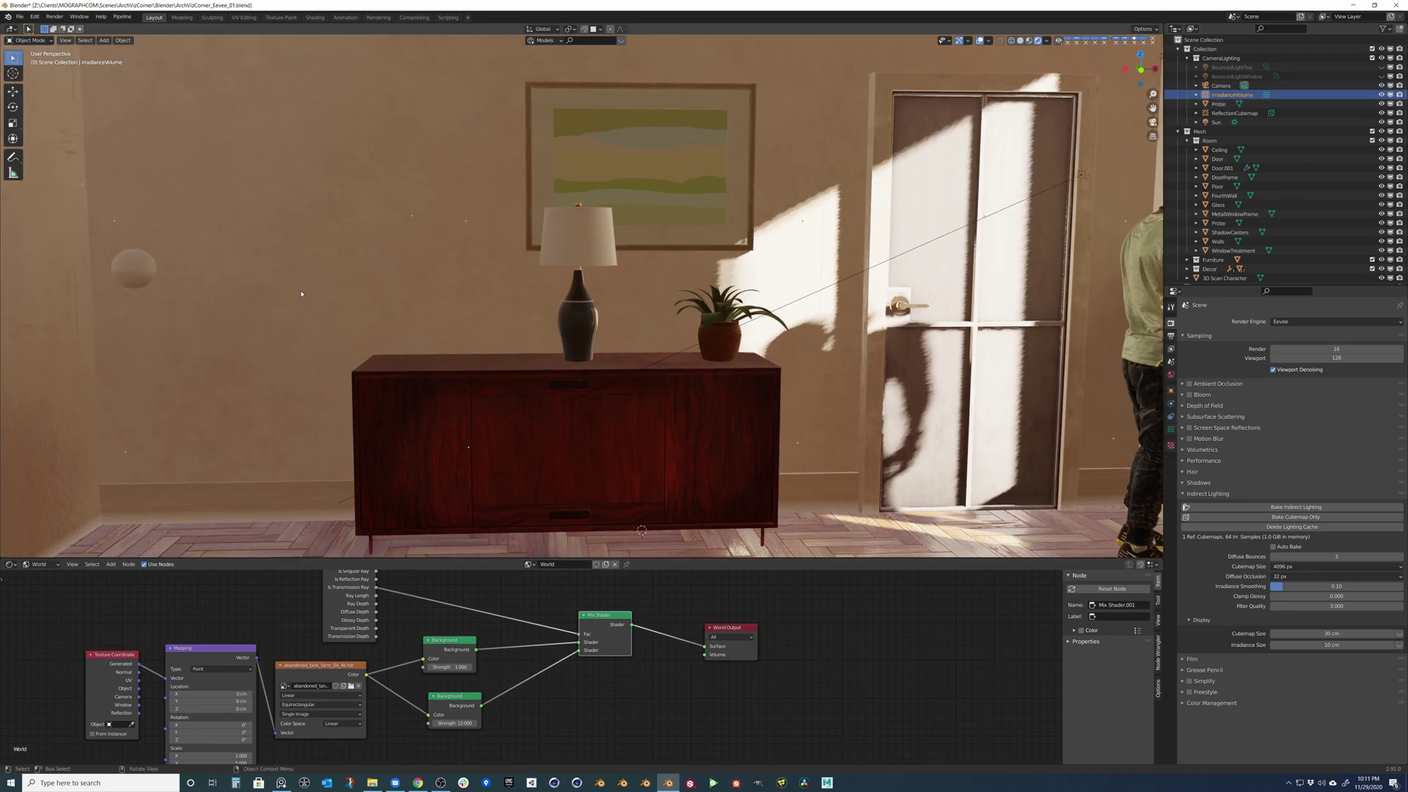
{"action": "left_click", "coordinate": [149, 276]}
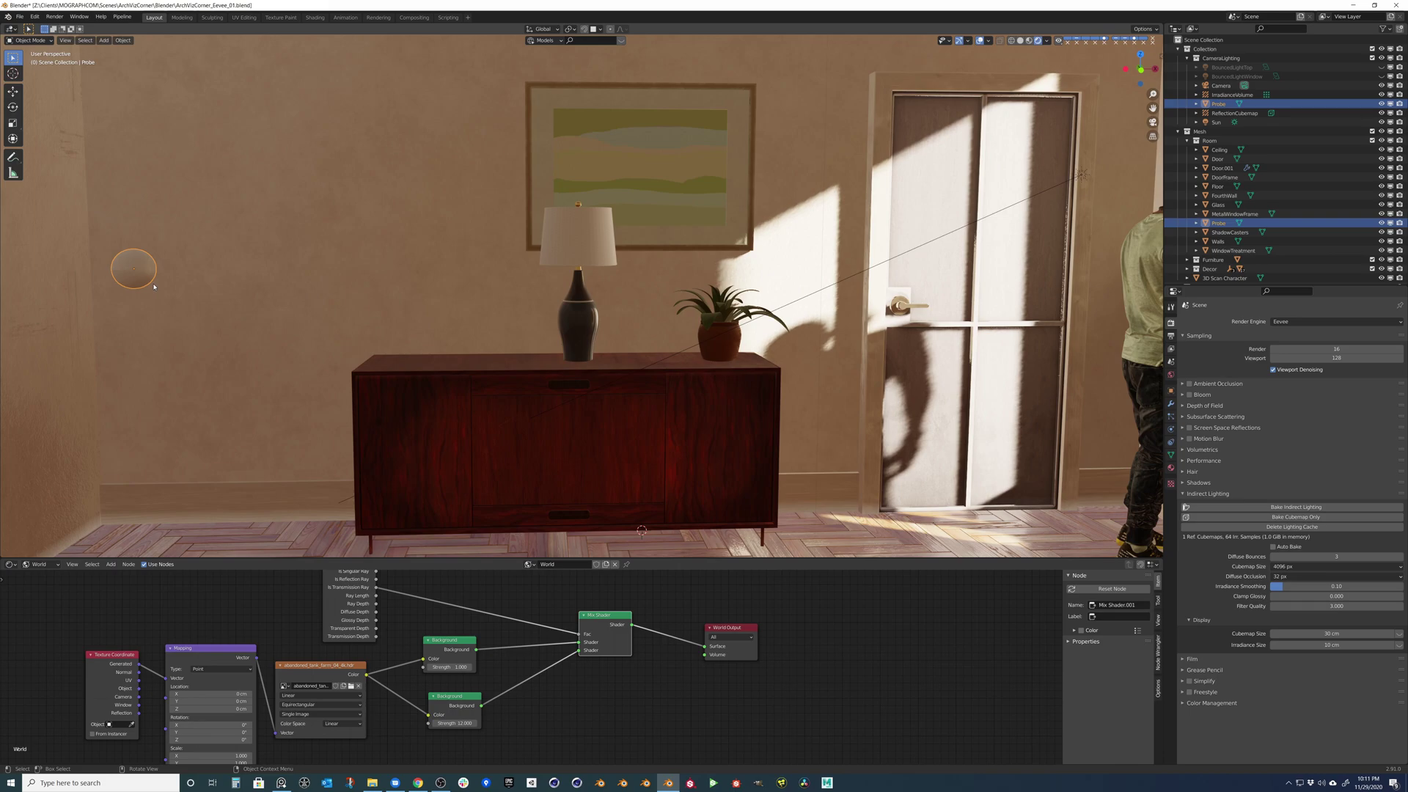
{"action": "key", "text": "g"}
{"action": "key", "text": "x"}
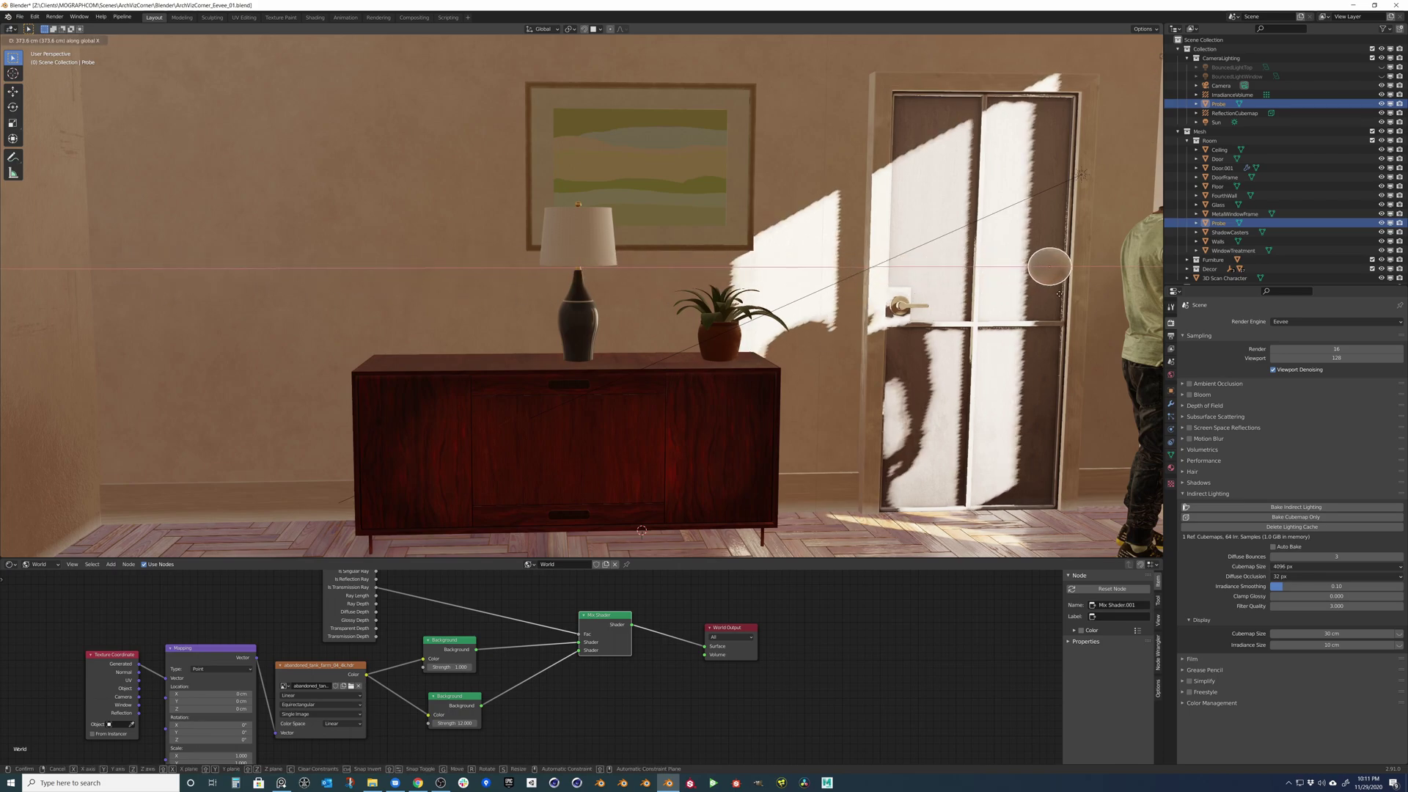
{"action": "left_click", "coordinate": [1004, 318]}
Move the probe spheres freely through the lit area between the cabinet and the door.
{"action": "middle_click_drag", "start_coordinate": [1004, 318], "coordinate": [696, 291]}
{"action": "key", "text": "g"}
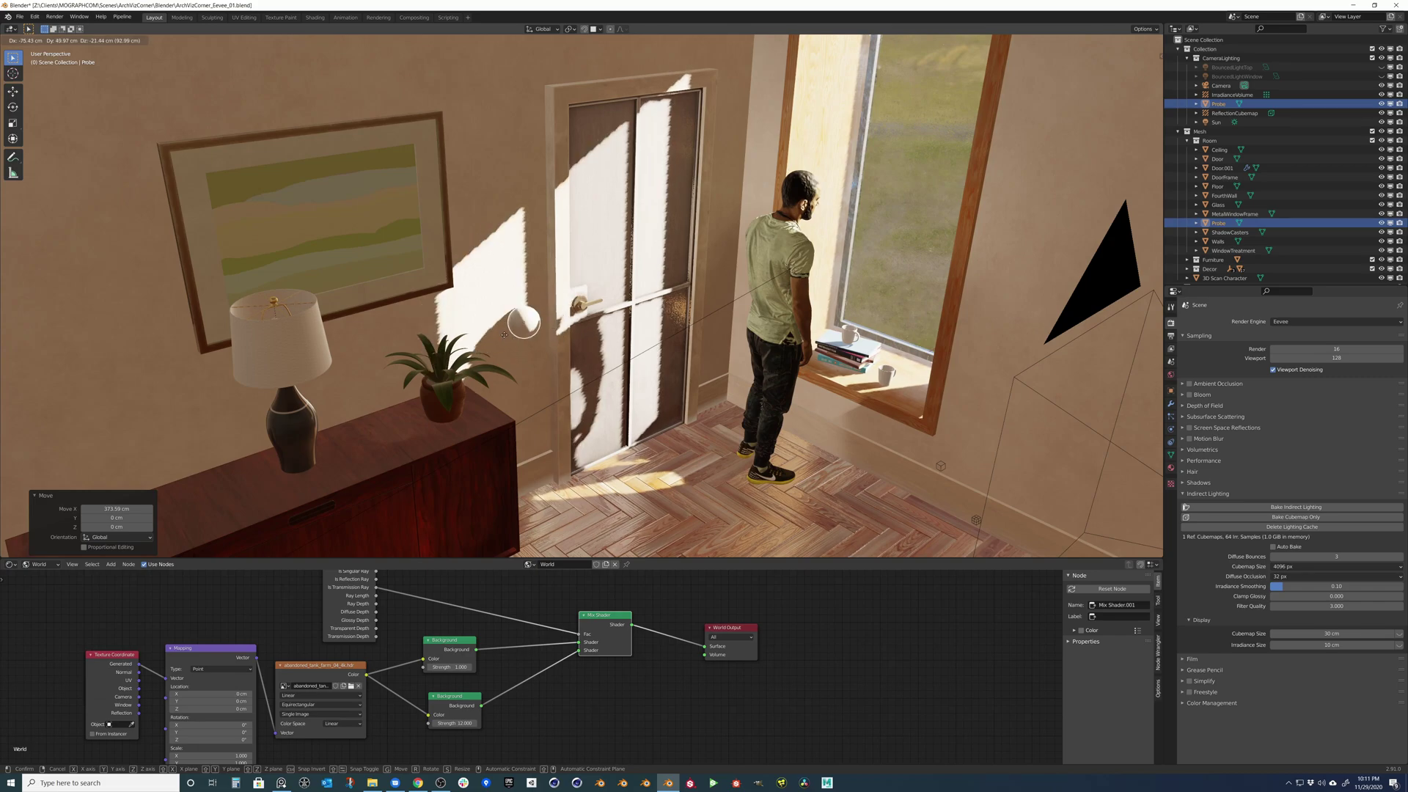
{"action": "left_click", "coordinate": [561, 363]}
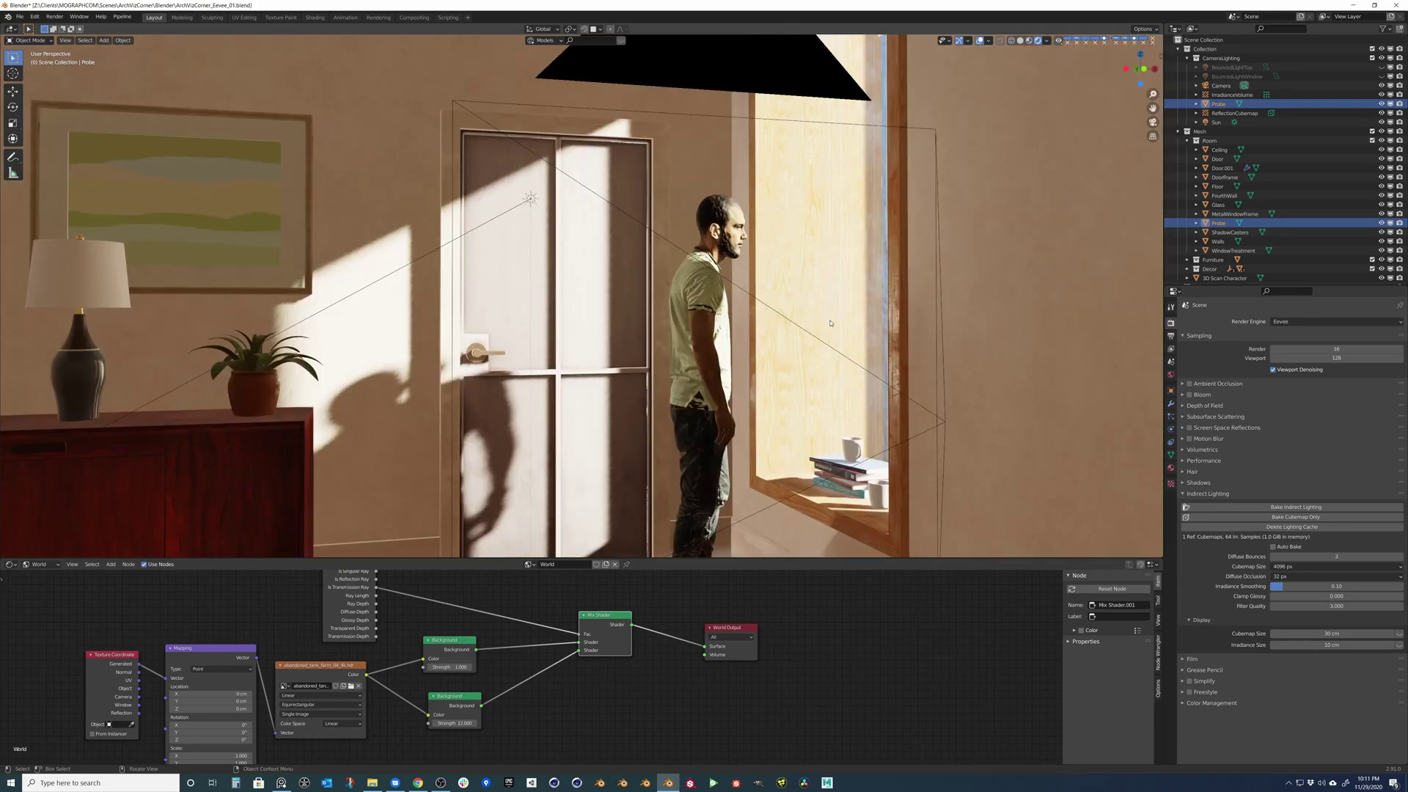
Unhide the BouncedLightWindow and BouncedLightTop area lights.
{"action": "left_click", "coordinate": [1237, 76]}
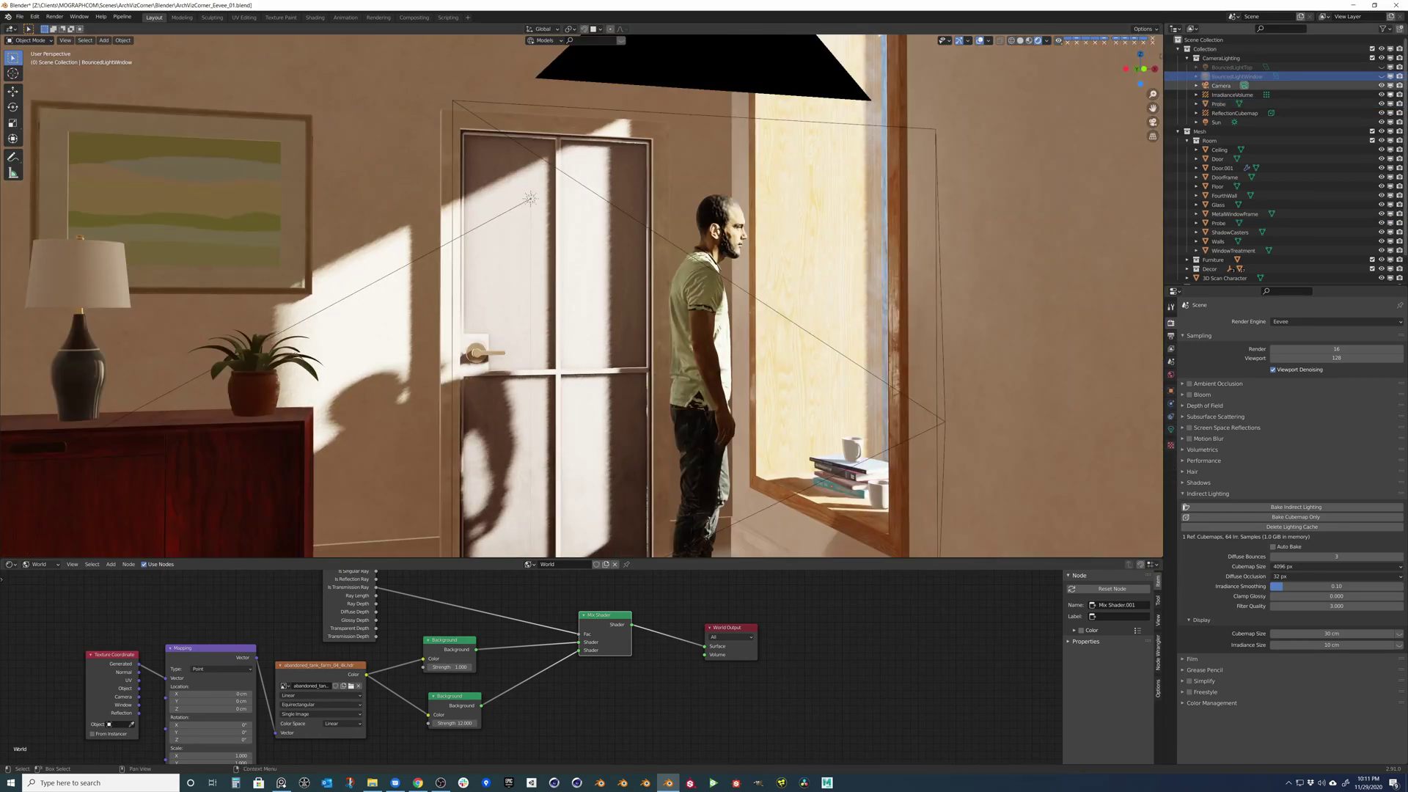
{"action": "left_click", "coordinate": [1382, 76]}
{"action": "left_click", "coordinate": [1381, 68]}
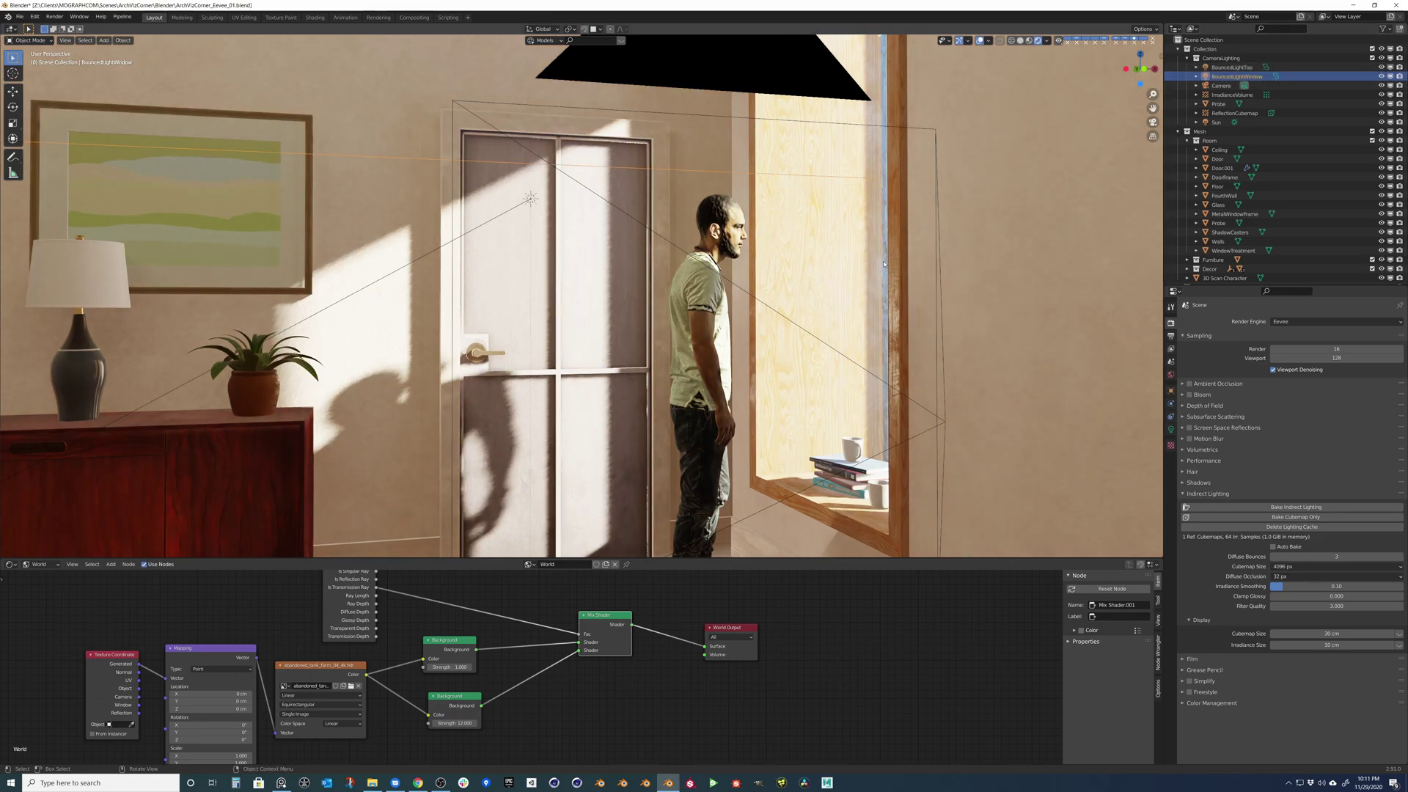
Frame the BouncedLightWindow area light and examine its placement outside and inside the room.
{"action": "key", "text": "KP_Decimal"}
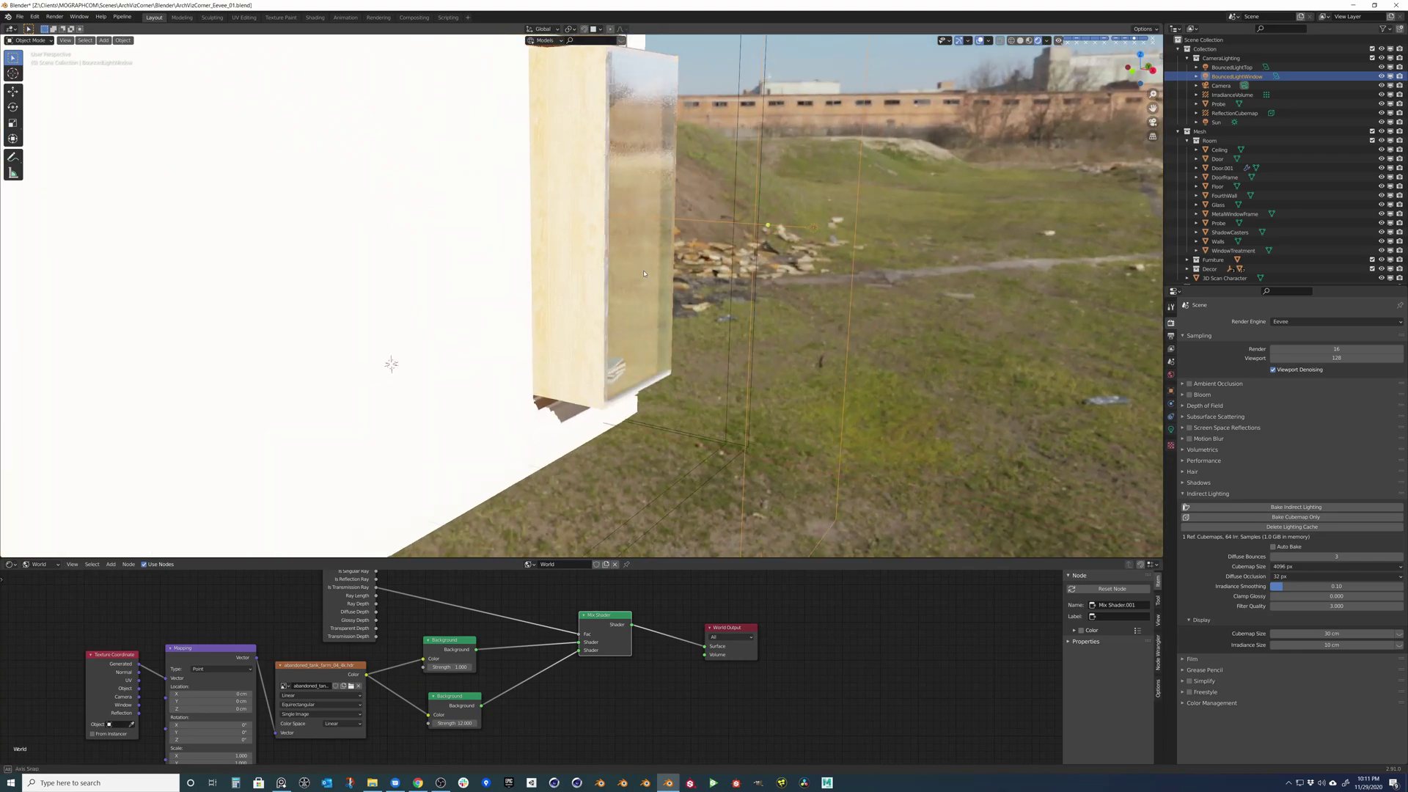
{"action": "scroll", "coordinate": [611, 272], "scroll_direction": "up", "scroll_amount": 2}
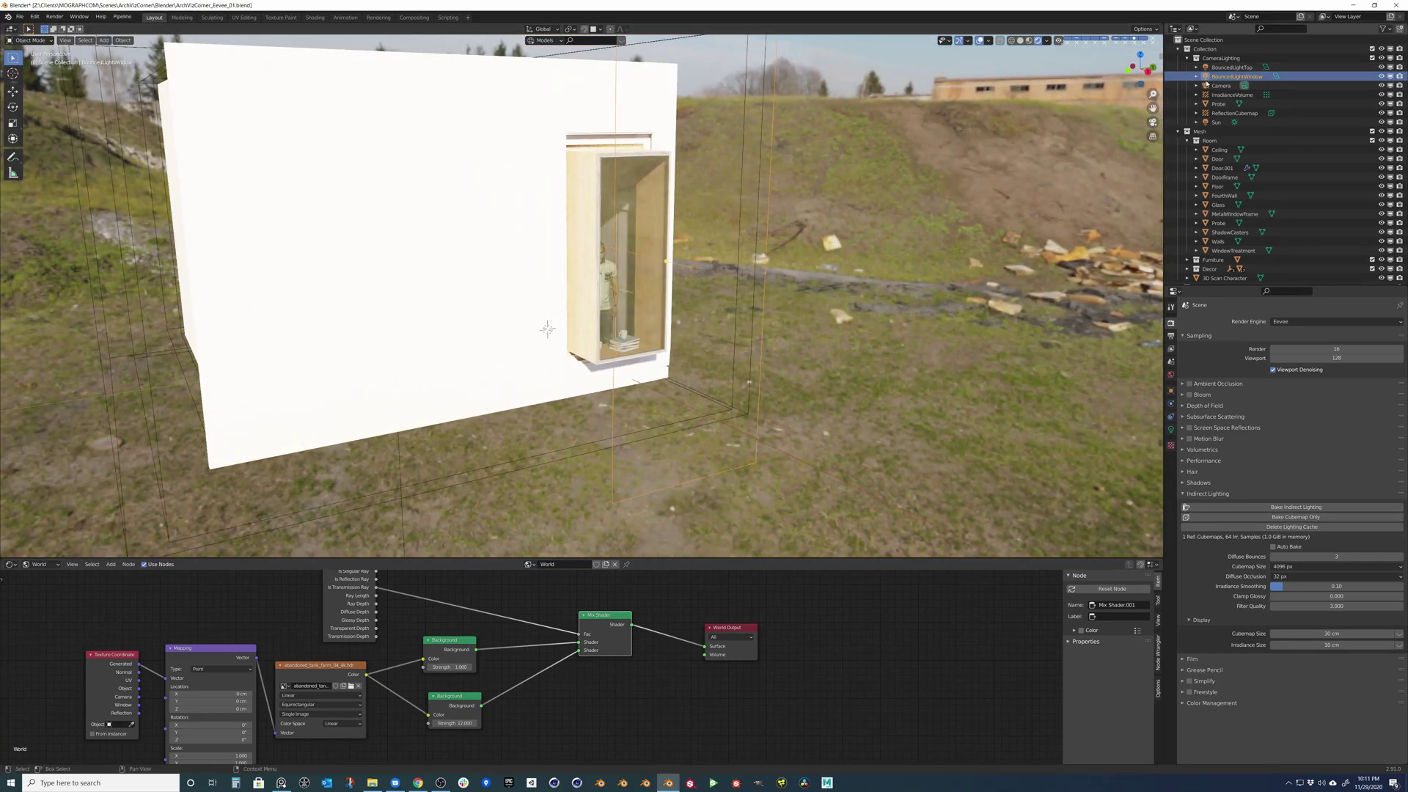
{"action": "scroll", "coordinate": [587, 293], "scroll_direction": "up", "scroll_amount": 5}
{"action": "middle_click_drag", "start_coordinate": [590, 292], "coordinate": [823, 259]}
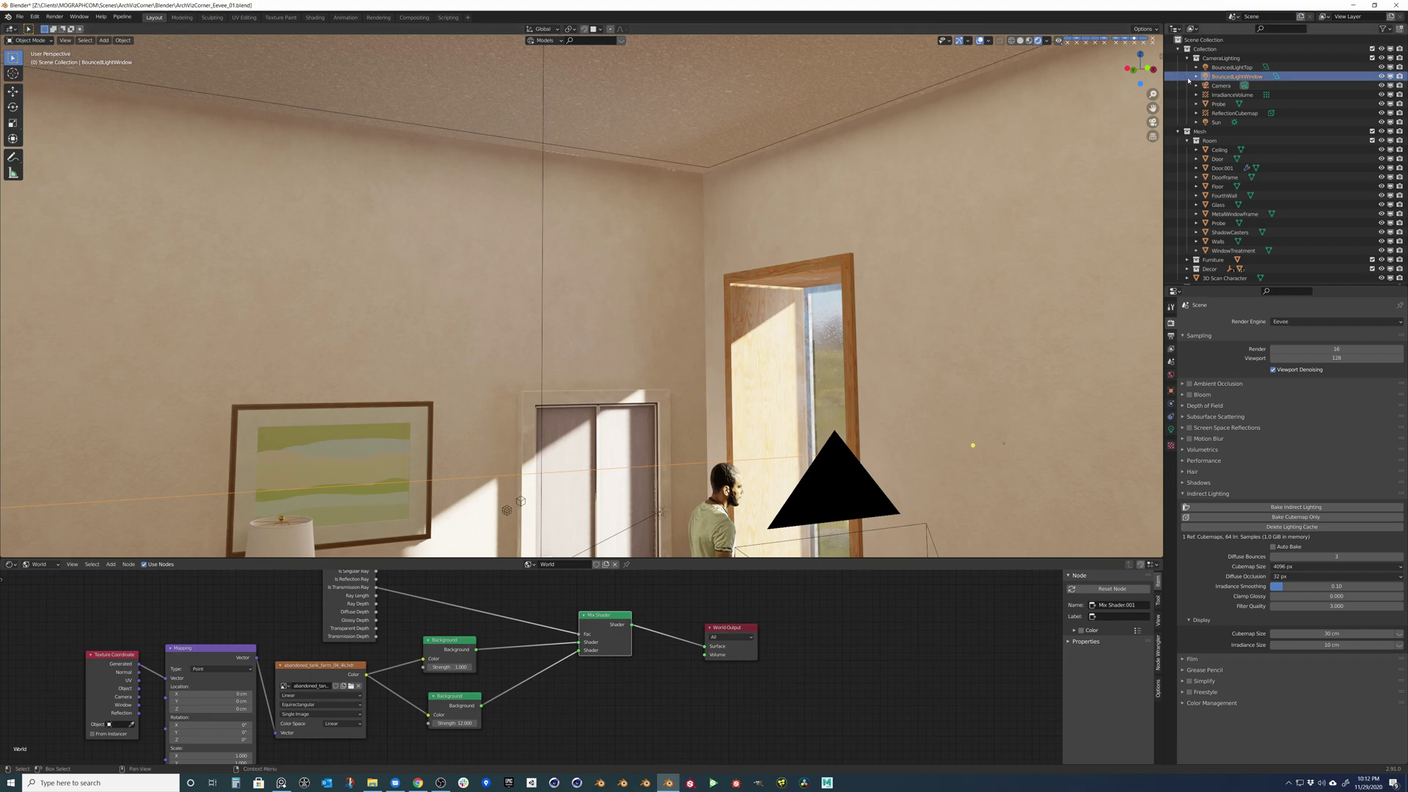
Examine the light settings of BouncedLightTop and BouncedLightWindow, including their power, color and Specular.
{"action": "left_click", "coordinate": [1232, 67]}
{"action": "middle_click_drag", "start_coordinate": [746, 347], "coordinate": [638, 297], "text": "shift"}
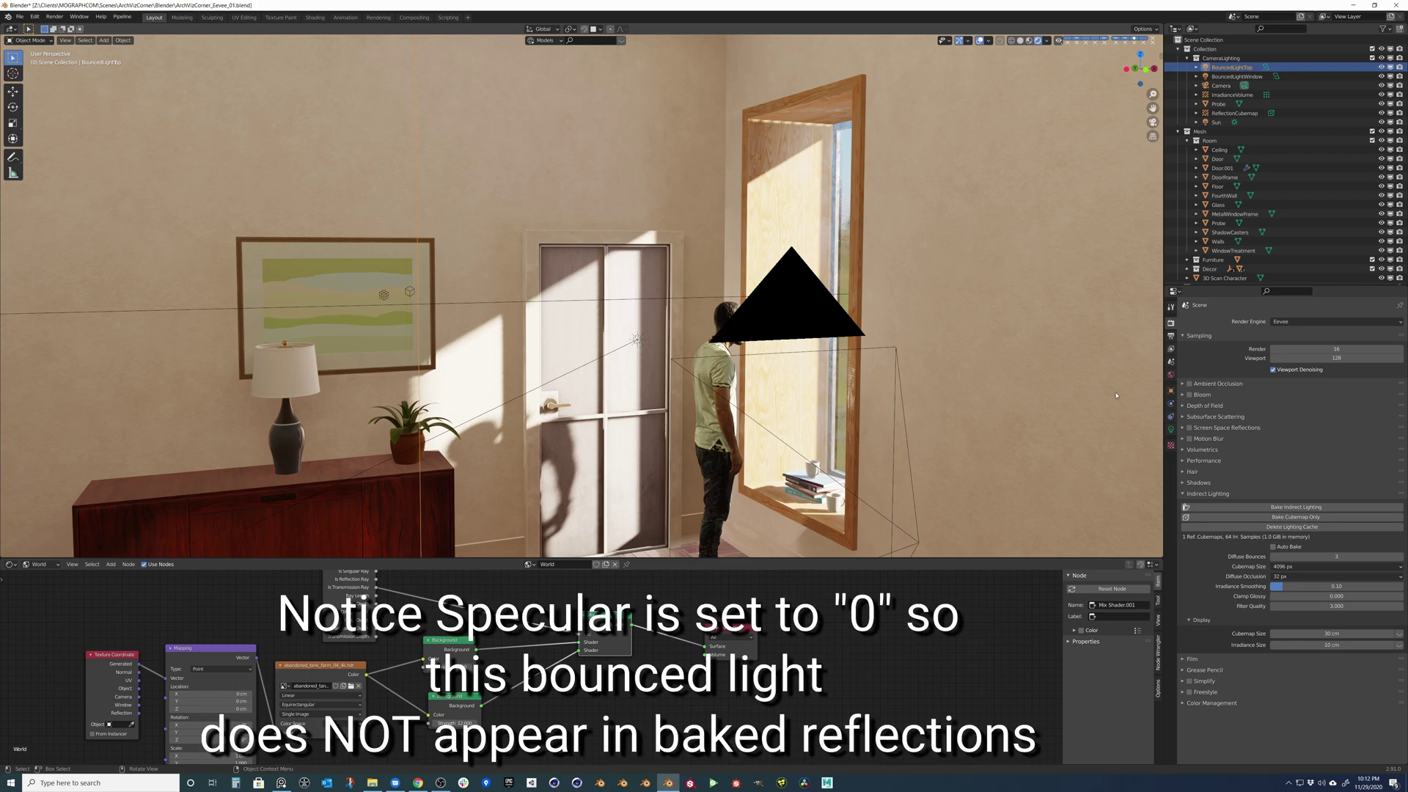
{"action": "left_click", "coordinate": [1172, 430]}
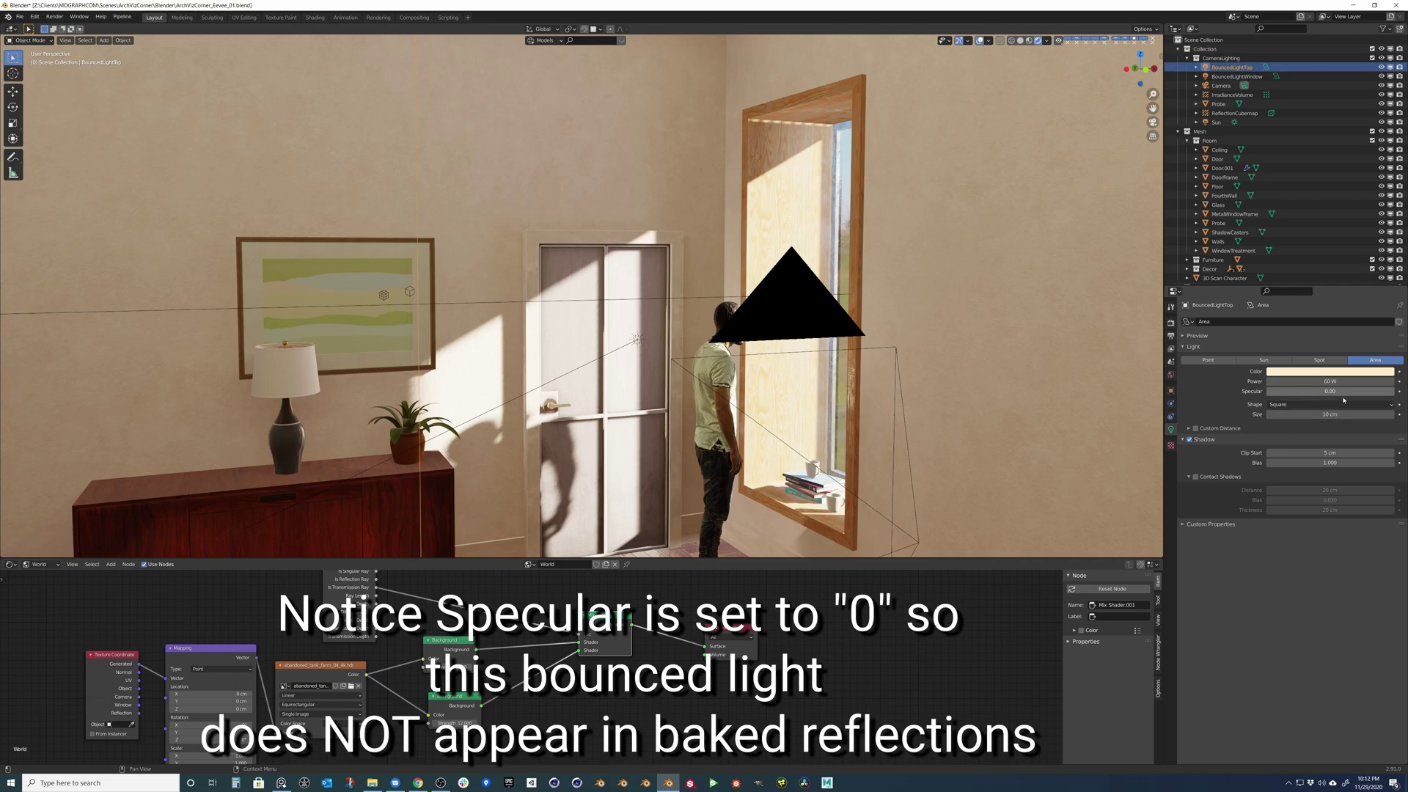
{"action": "left_click", "coordinate": [1212, 77]}
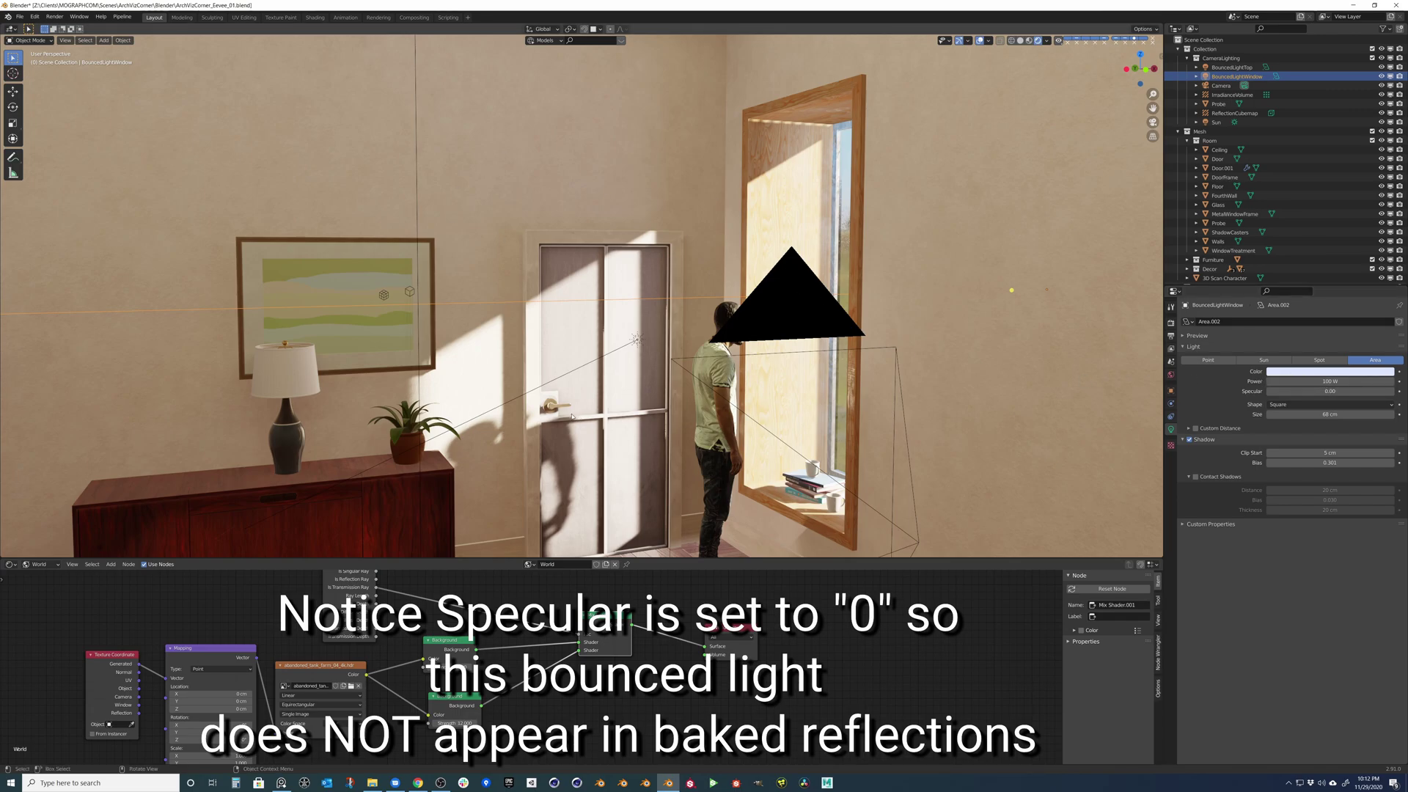
Set the indirect lighting Cubemap Size to 1024 px and rebake only the reflection cubemap.
{"action": "middle_click_drag", "start_coordinate": [571, 417], "coordinate": [599, 386]}
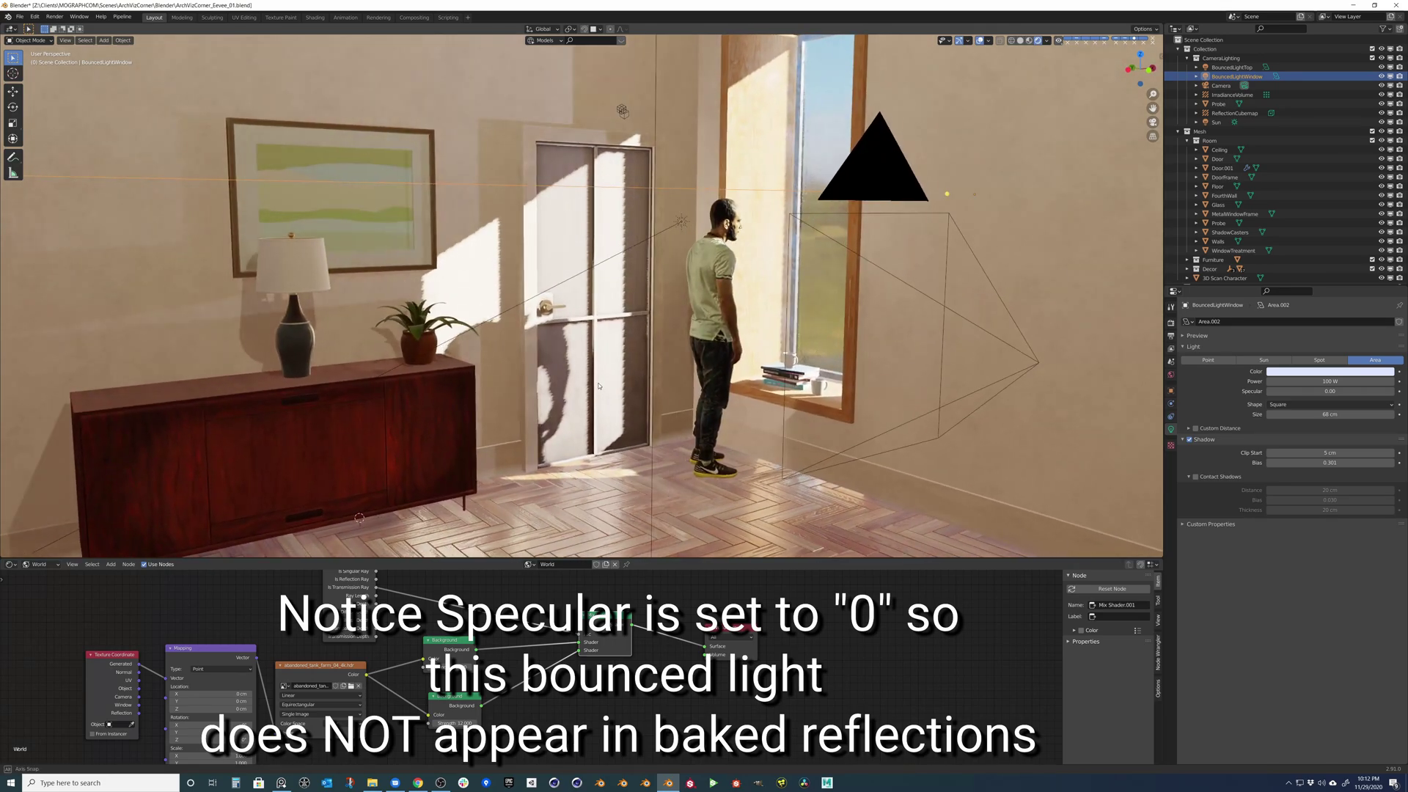
{"action": "left_click", "coordinate": [1172, 324]}
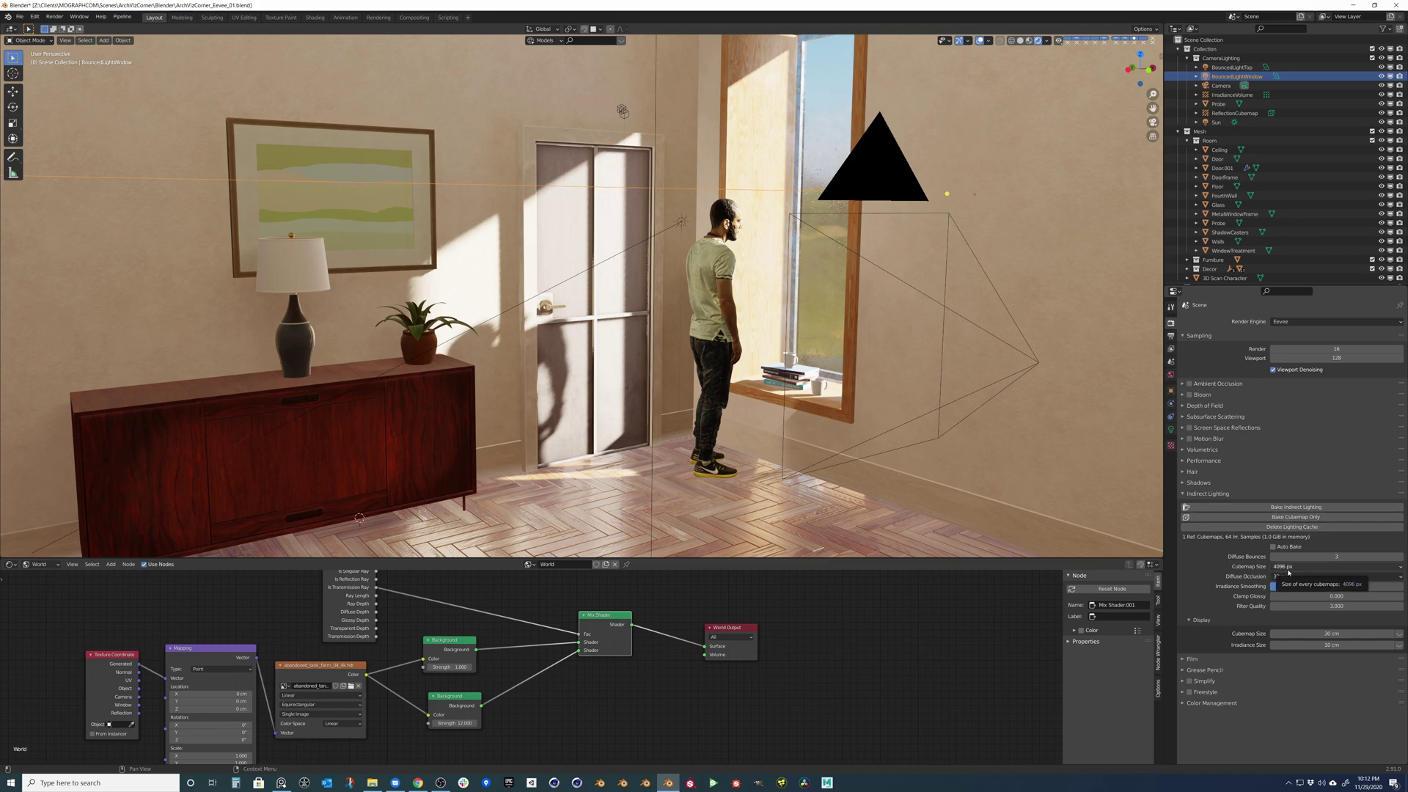
{"action": "left_click", "coordinate": [1291, 567]}
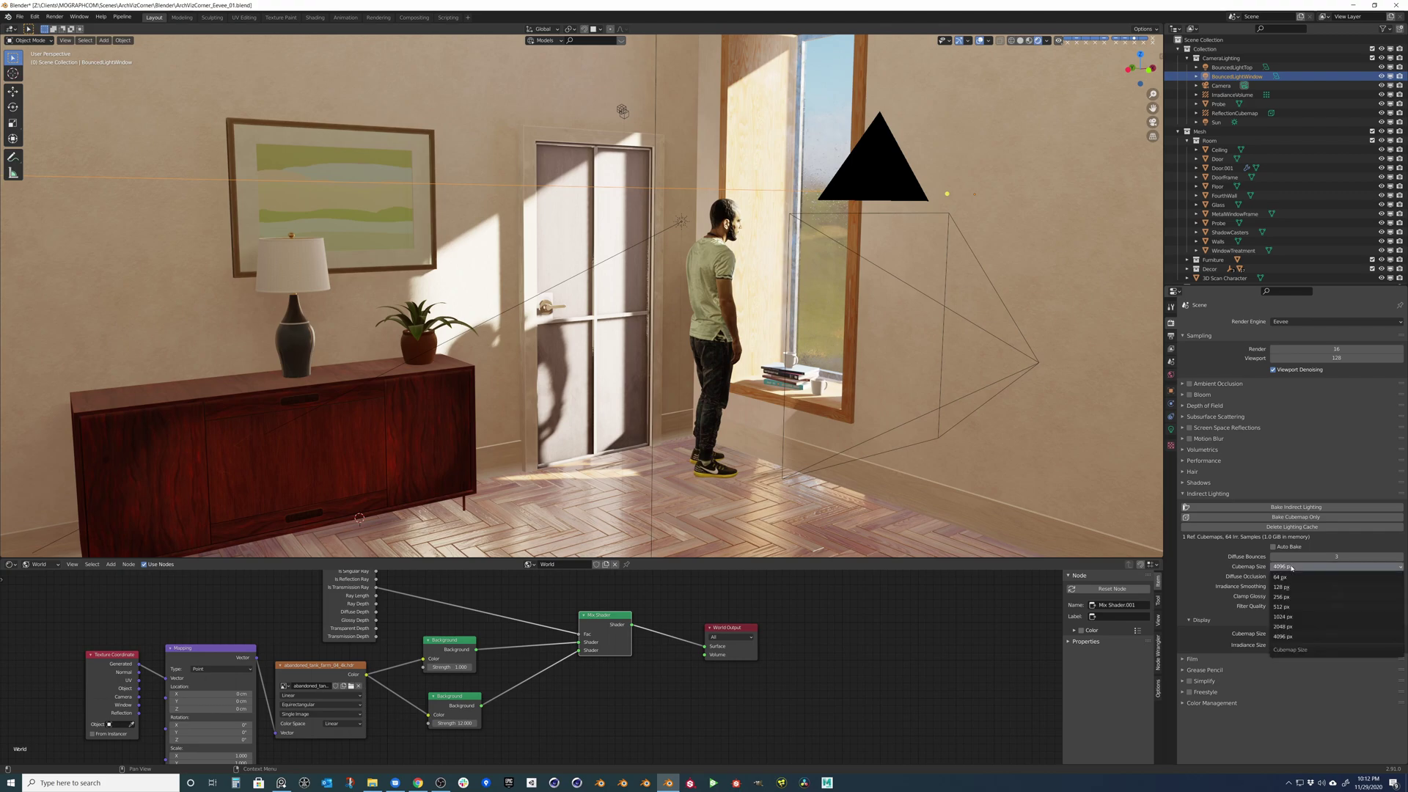
{"action": "left_click", "coordinate": [1291, 616]}
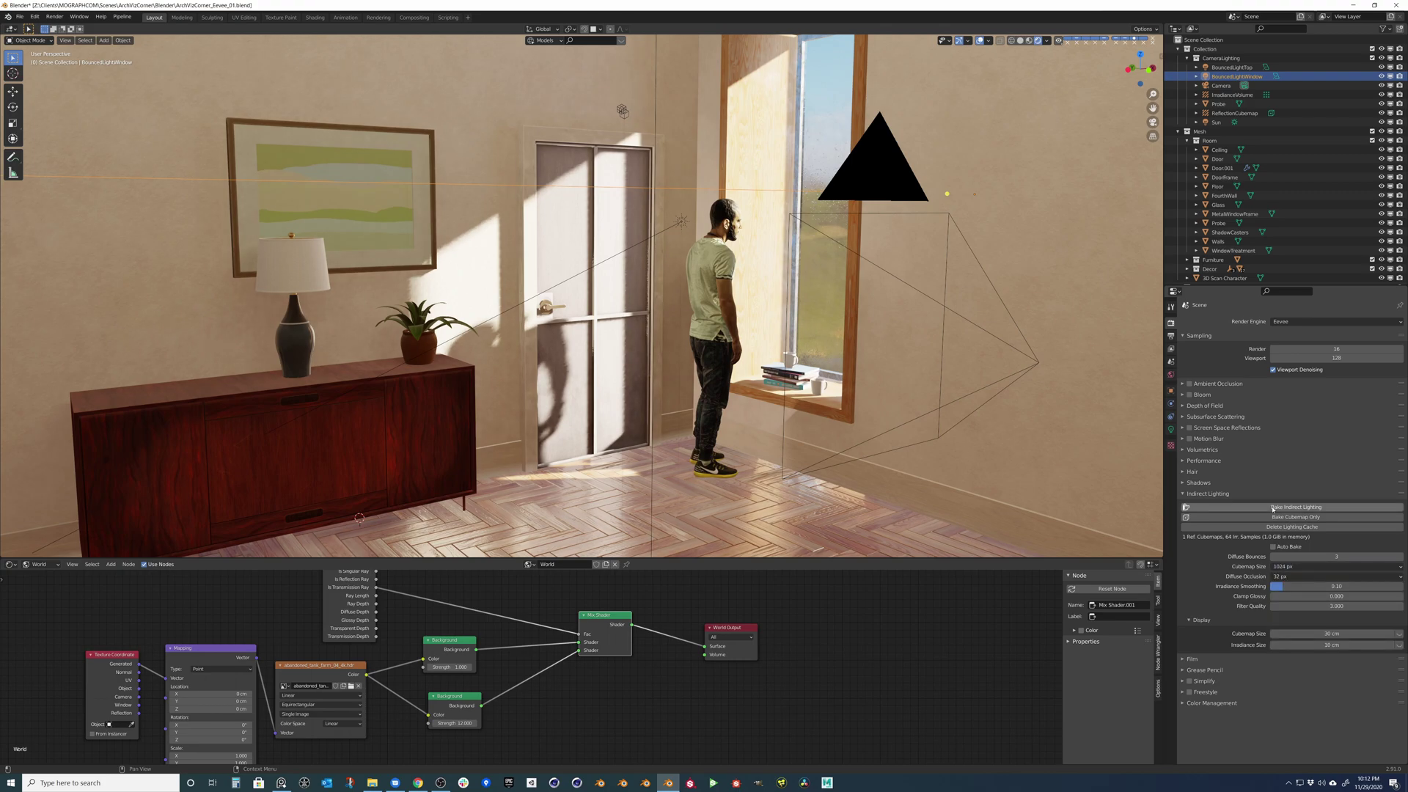
{"action": "left_click", "coordinate": [1250, 516]}
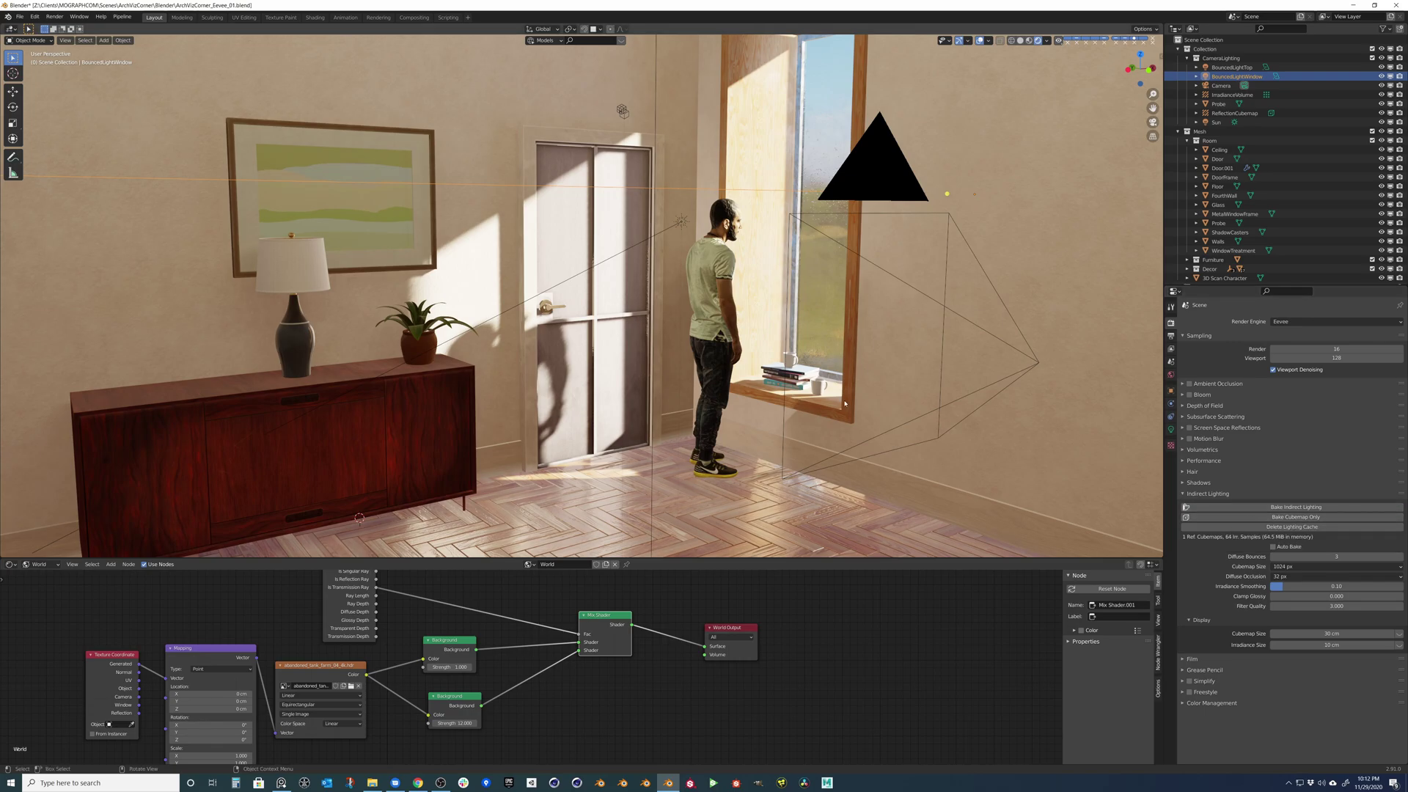
{"action": "middle_click_drag", "start_coordinate": [815, 410], "coordinate": [795, 350]}
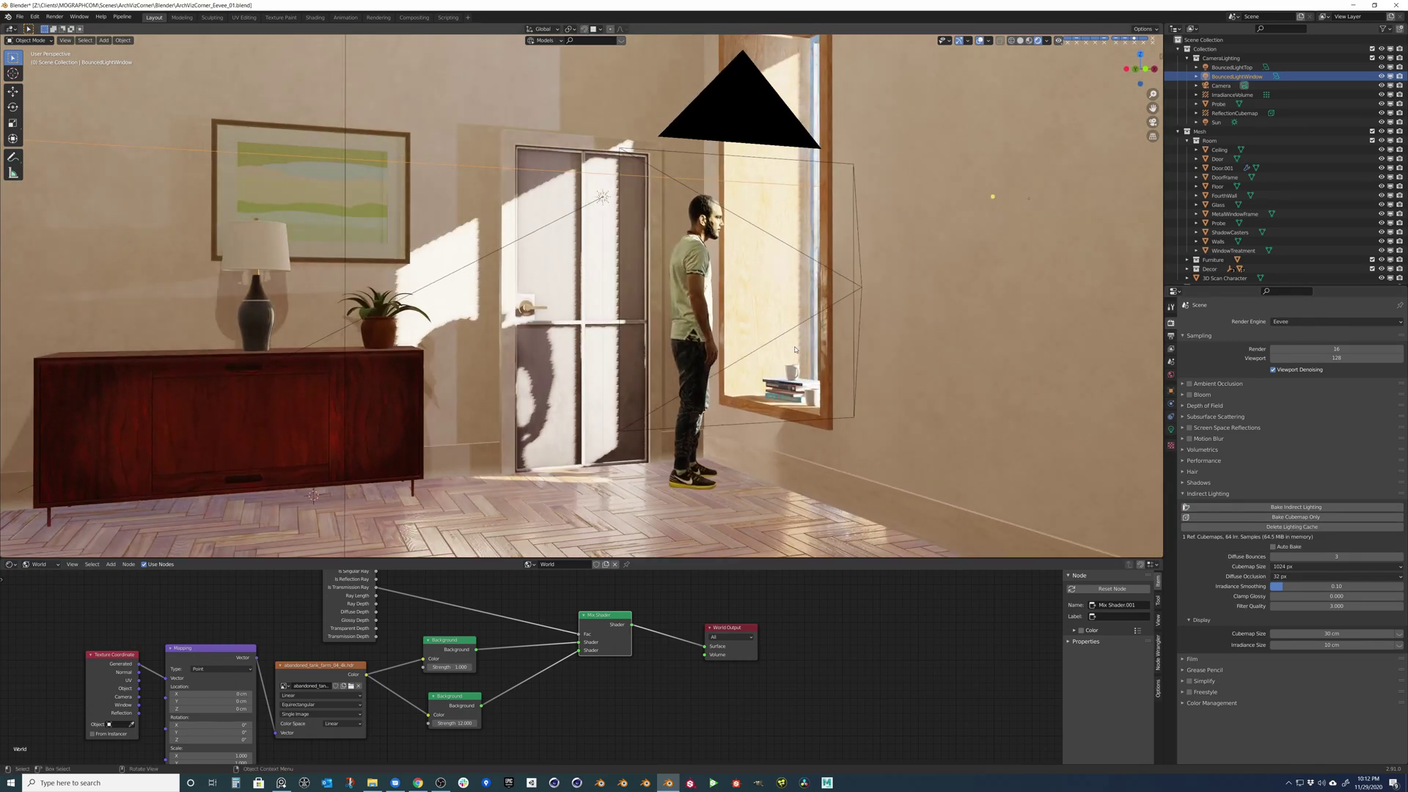
Enable Ambient Occlusion and compare the camera view with it off and on.
{"action": "key", "text": "KP_0"}
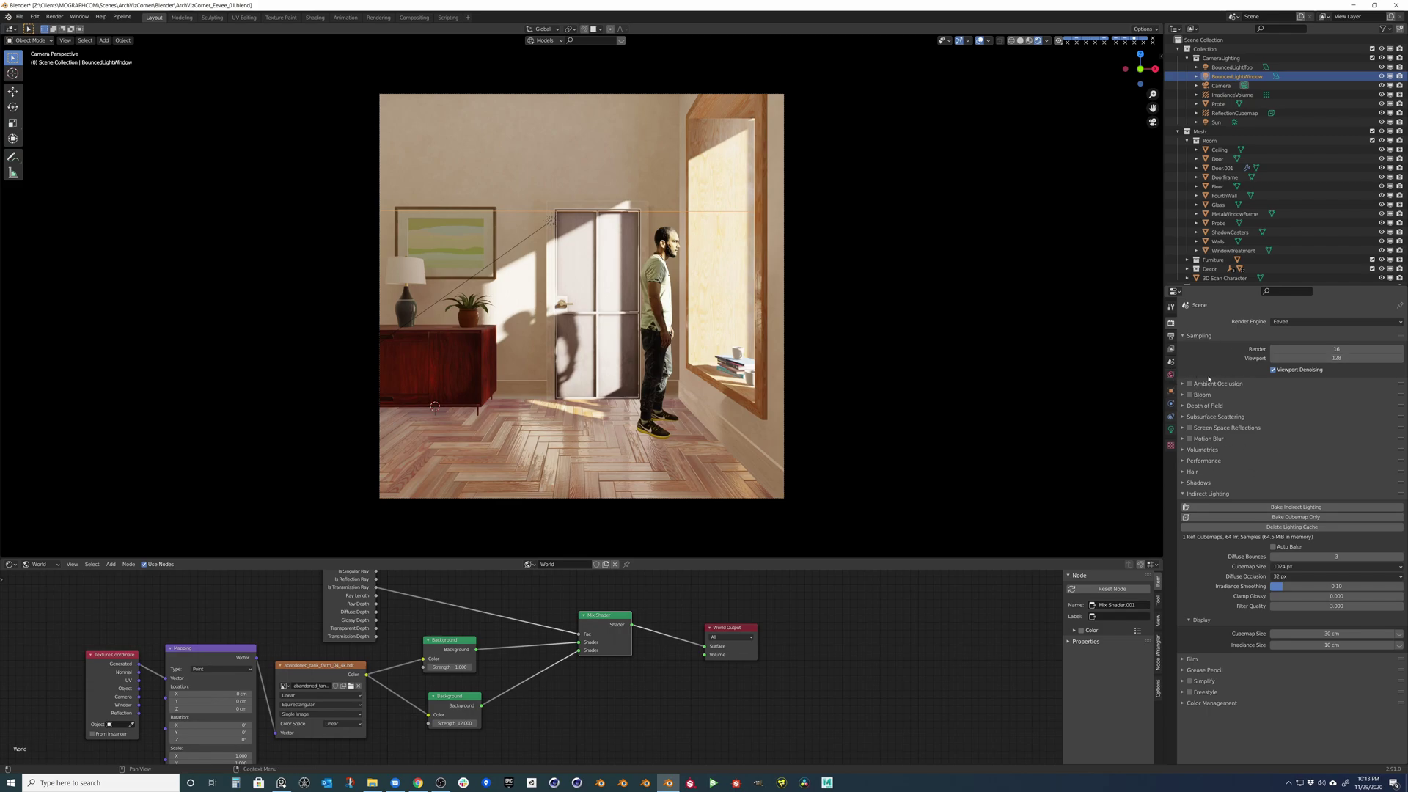
{"action": "left_click", "coordinate": [1191, 385]}
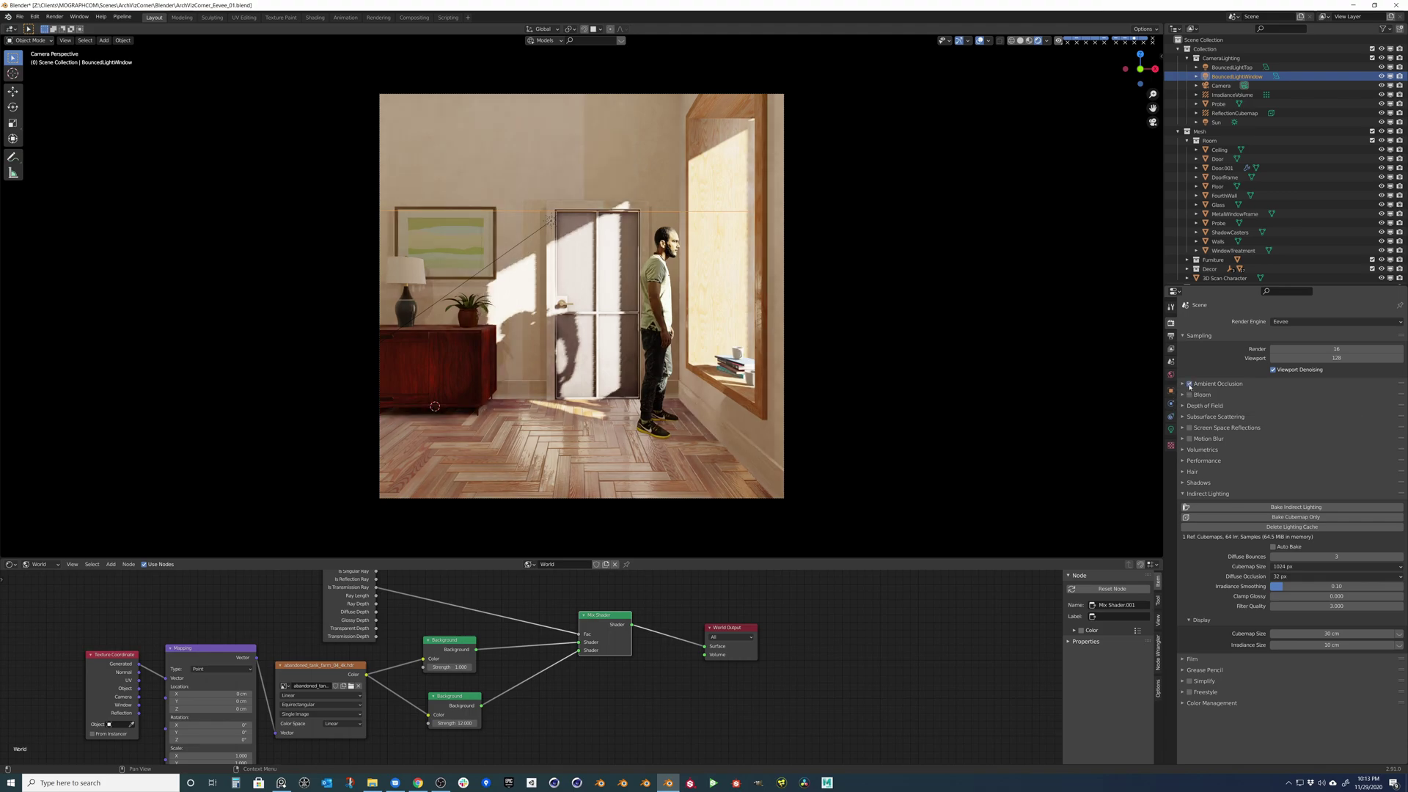
{"action": "left_click", "coordinate": [1211, 384]}
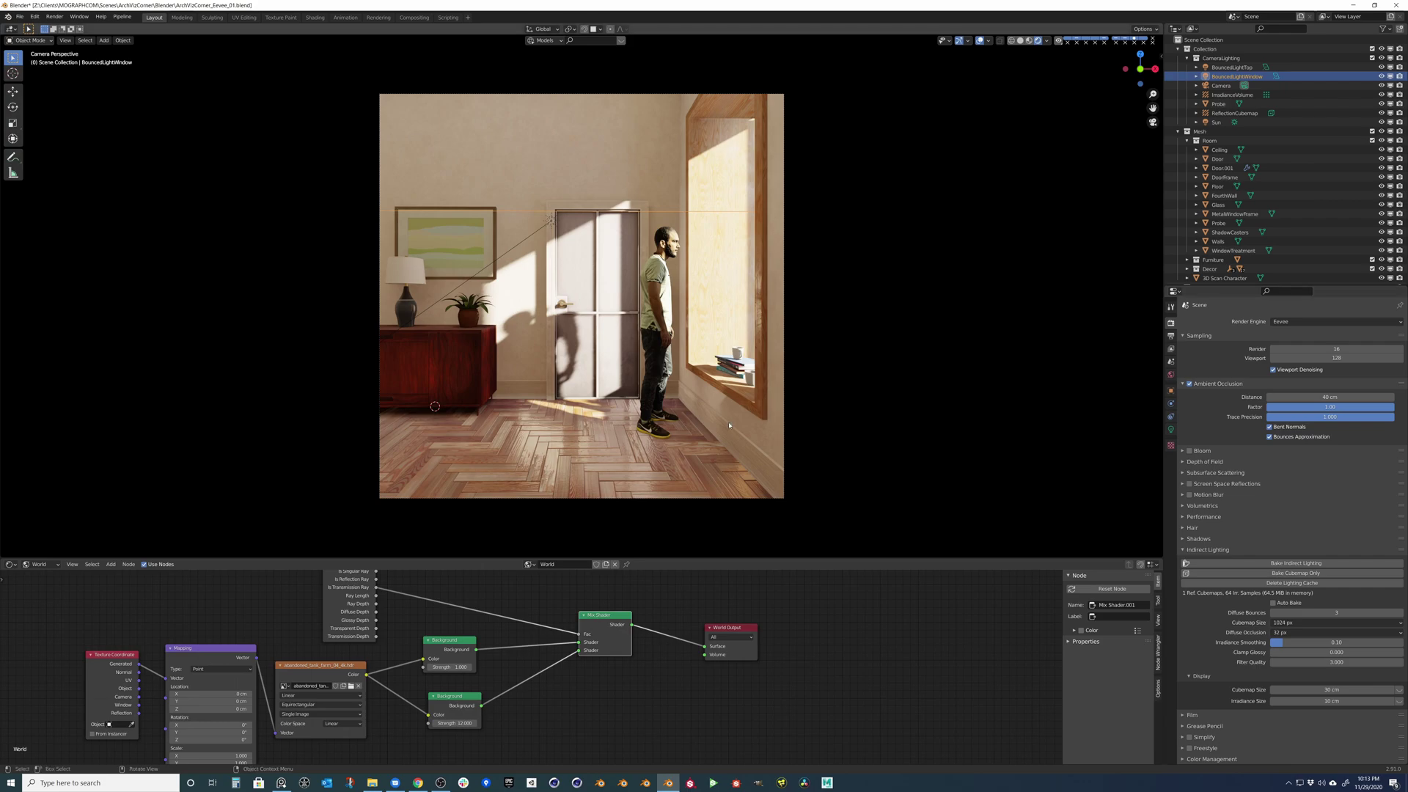
{"action": "left_click", "coordinate": [1190, 384]}
{"action": "left_click", "coordinate": [1189, 384]}
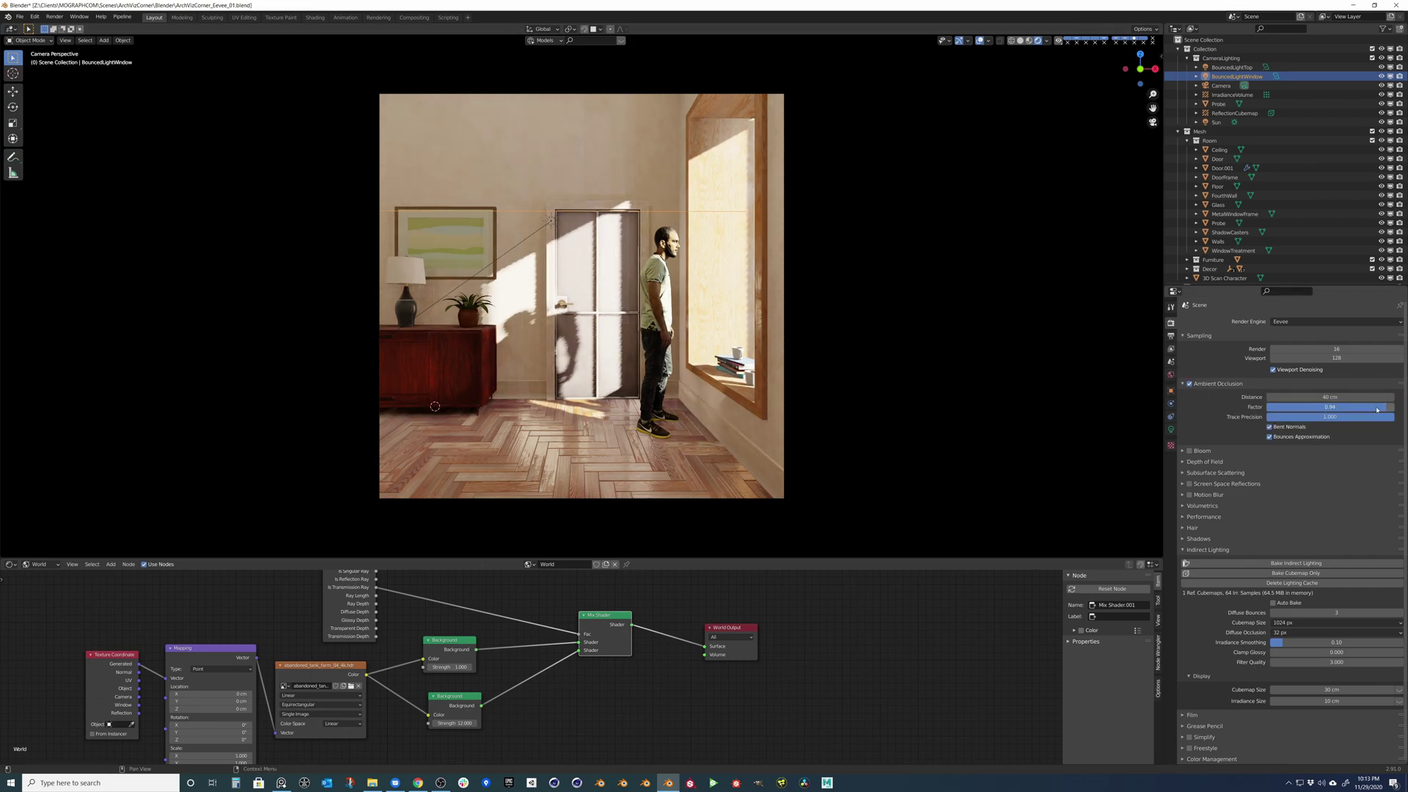
Set the Ambient Occlusion Factor to 0.6 and its Distance to about 33 cm.
{"action": "left_click", "coordinate": [1376, 407]}
{"action": "type", "text": "0.8"}
{"action": "key", "text": "Return"}
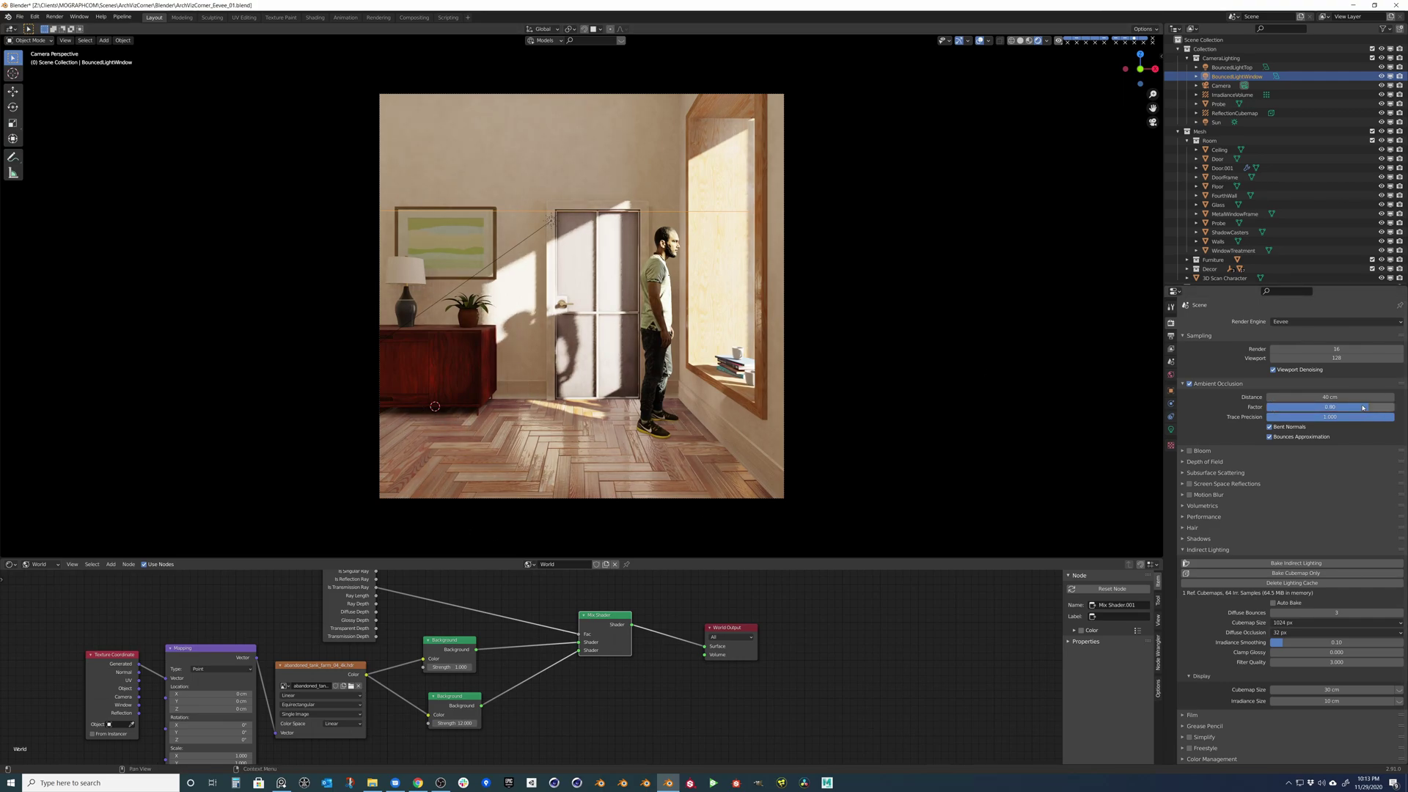
{"action": "left_click_drag", "start_coordinate": [1368, 407], "coordinate": [1343, 407]}
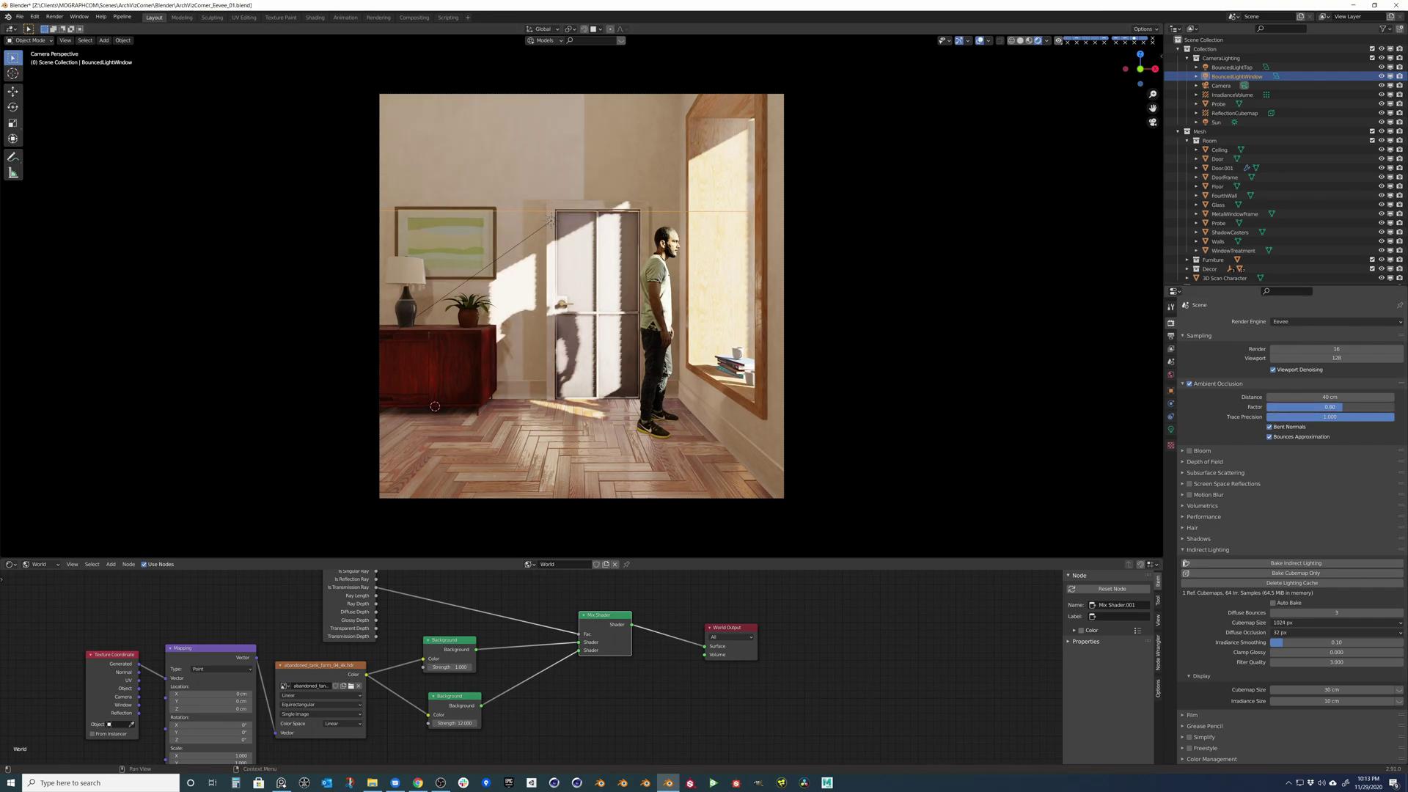
{"action": "left_click", "coordinate": [1342, 408]}
{"action": "type", "text": "0.6"}
{"action": "key", "text": "Return"}
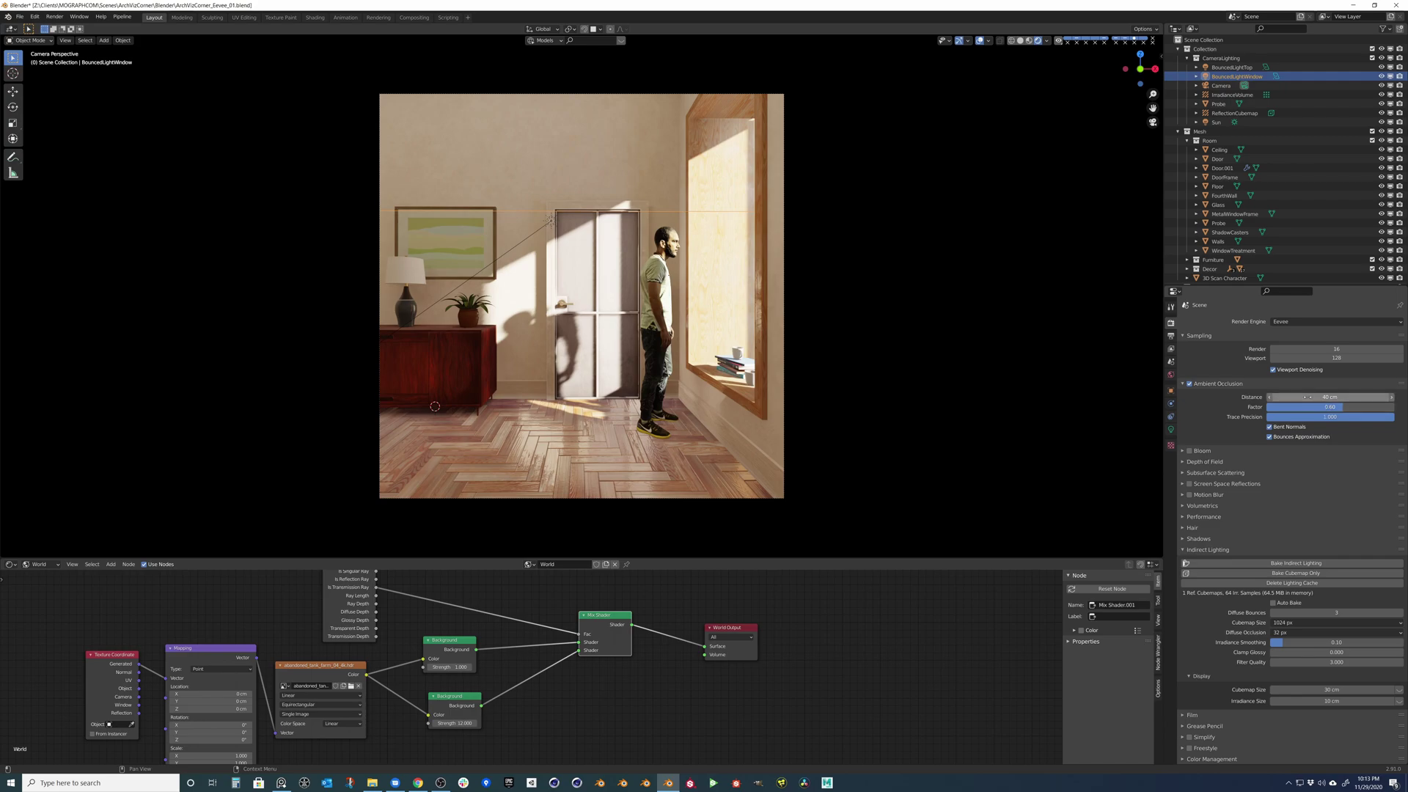
{"action": "left_click_drag", "start_coordinate": [1313, 397], "coordinate": [1290, 397]}
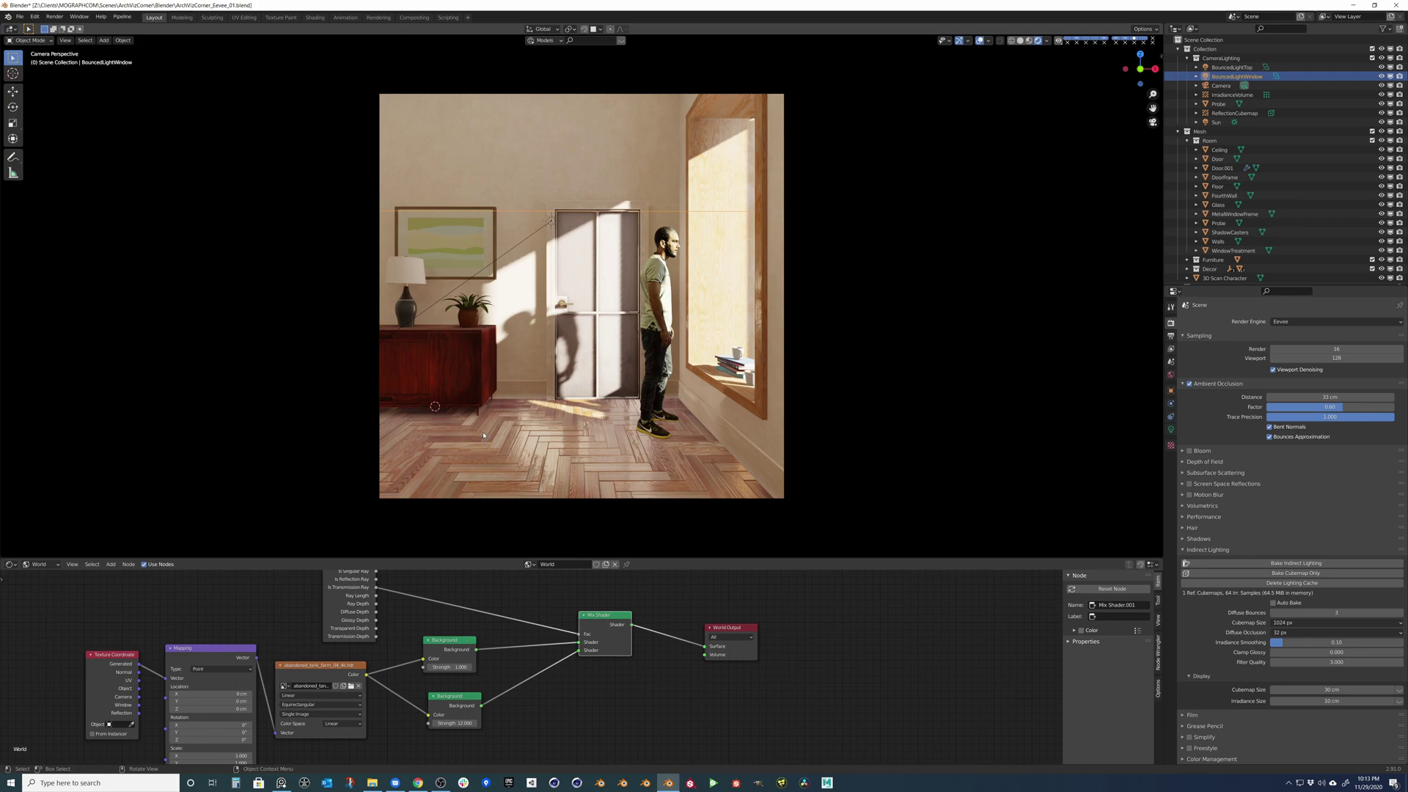
{"action": "left_click", "coordinate": [1225, 383]}
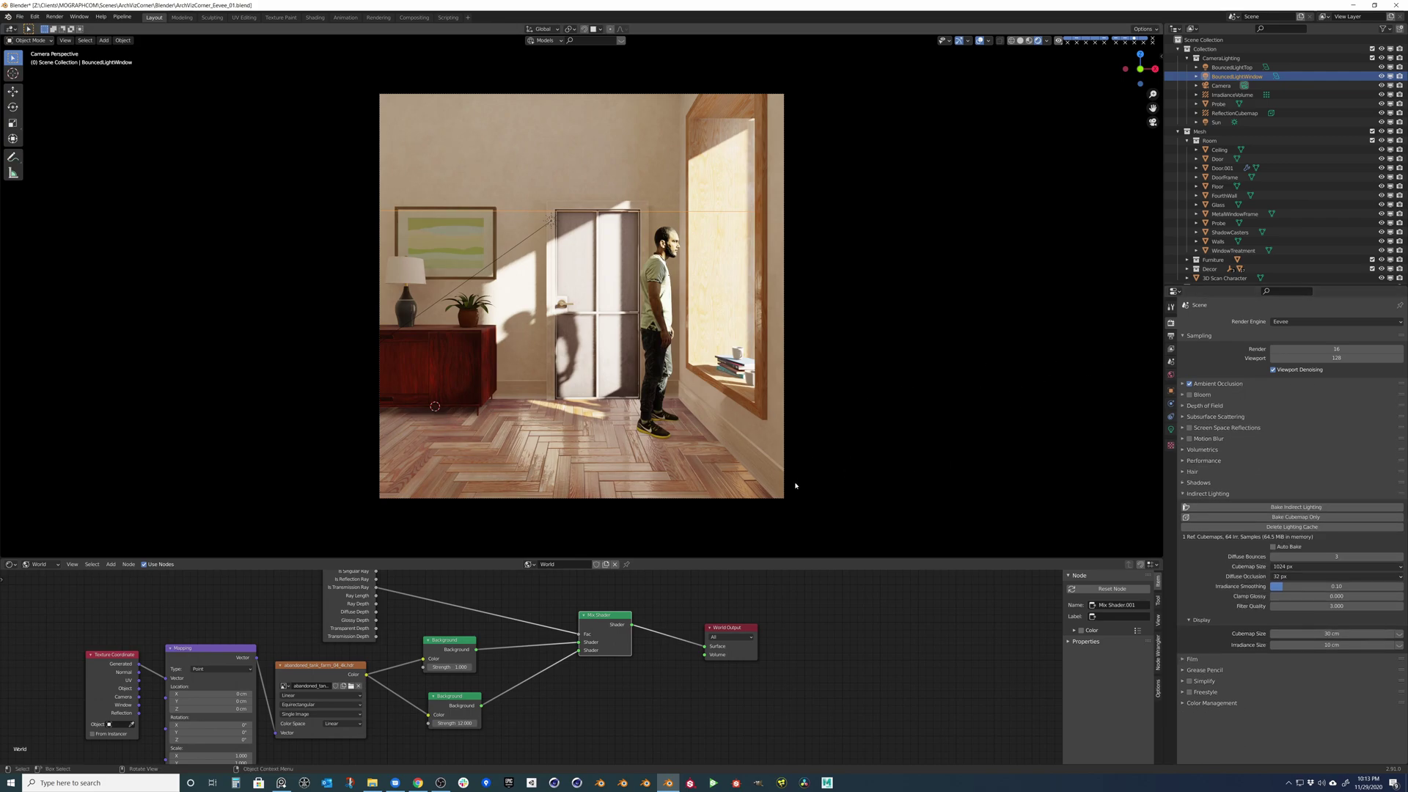
Enable Bloom and set its Intensity to 0.020.
{"action": "left_click", "coordinate": [1191, 395]}
{"action": "left_click", "coordinate": [1210, 397]}
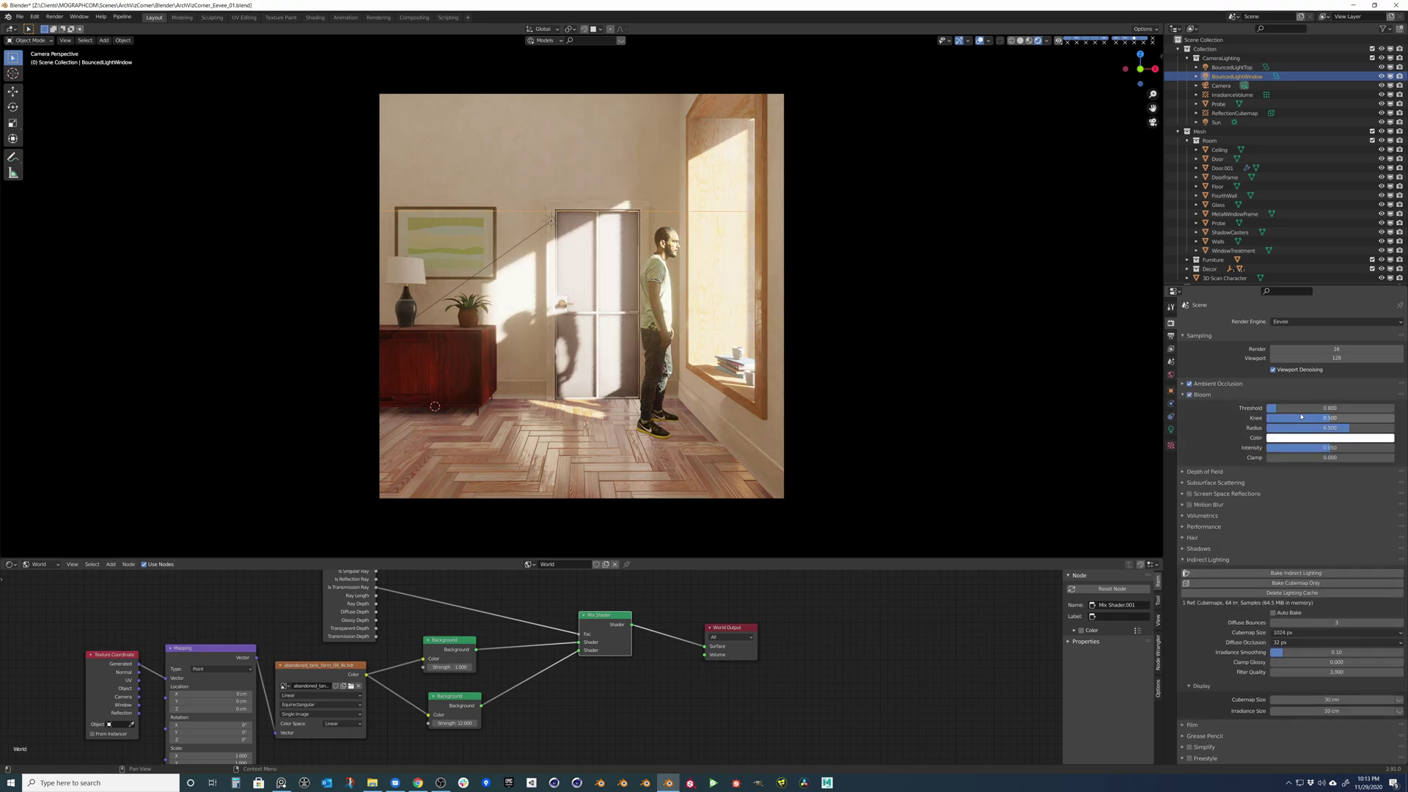
{"action": "left_click", "coordinate": [1330, 449]}
{"action": "left_click_drag", "start_coordinate": [1277, 447], "coordinate": [1283, 447]}
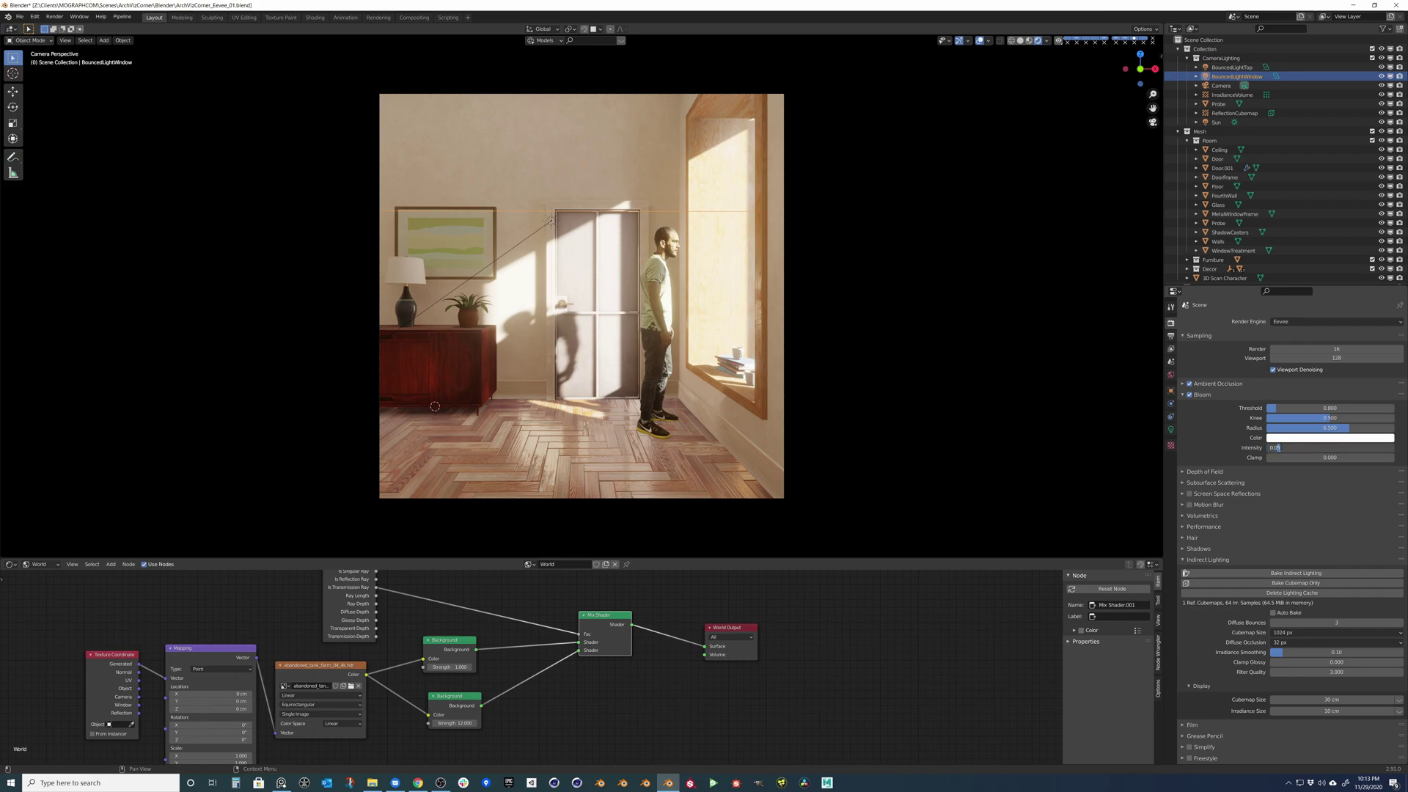
{"action": "key", "text": "BackSpace"}
{"action": "type", "text": "2"}
{"action": "key", "text": "Return"}
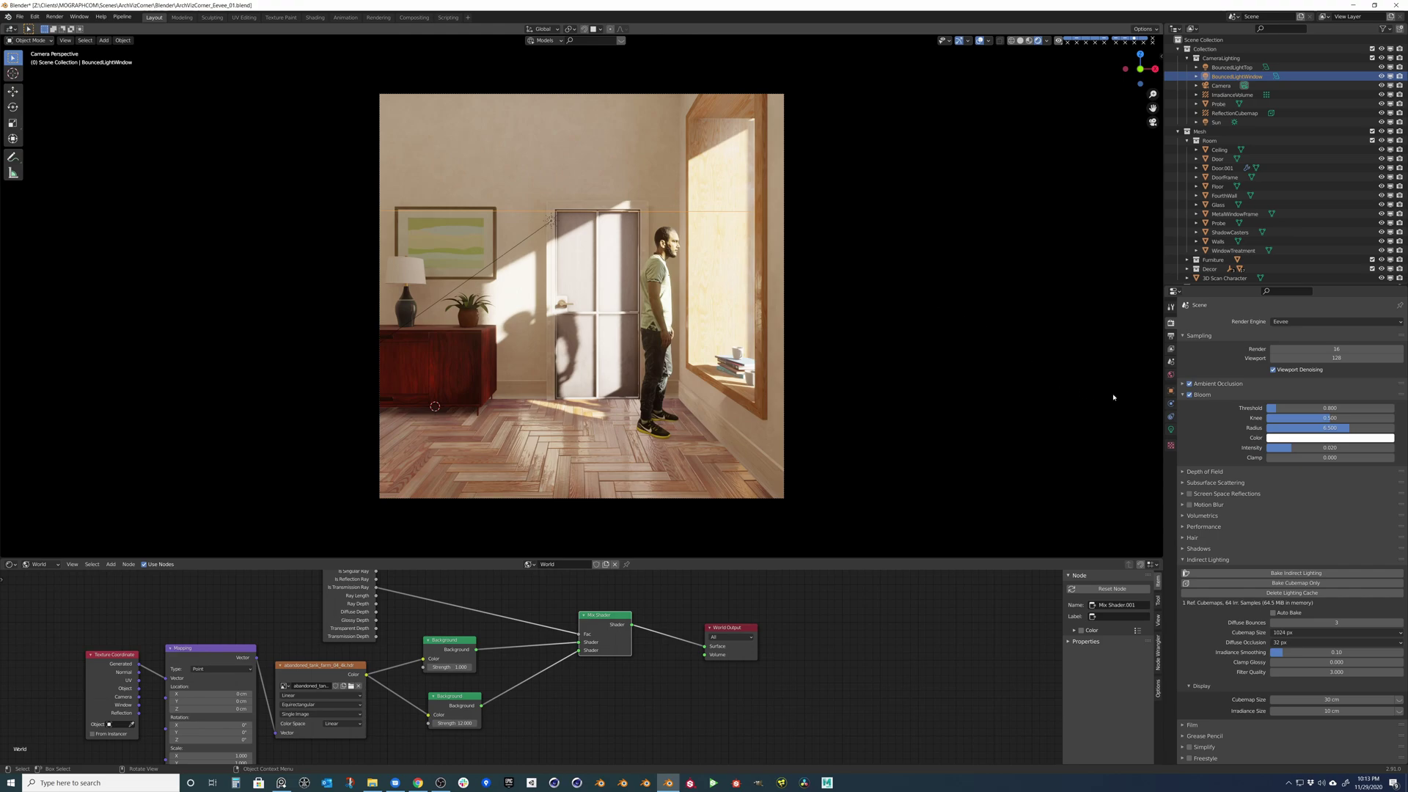
{"action": "left_click", "coordinate": [1203, 395]}
Check the Depth of Field setting and enable Screen Space Reflections.
{"action": "left_click", "coordinate": [1205, 406]}
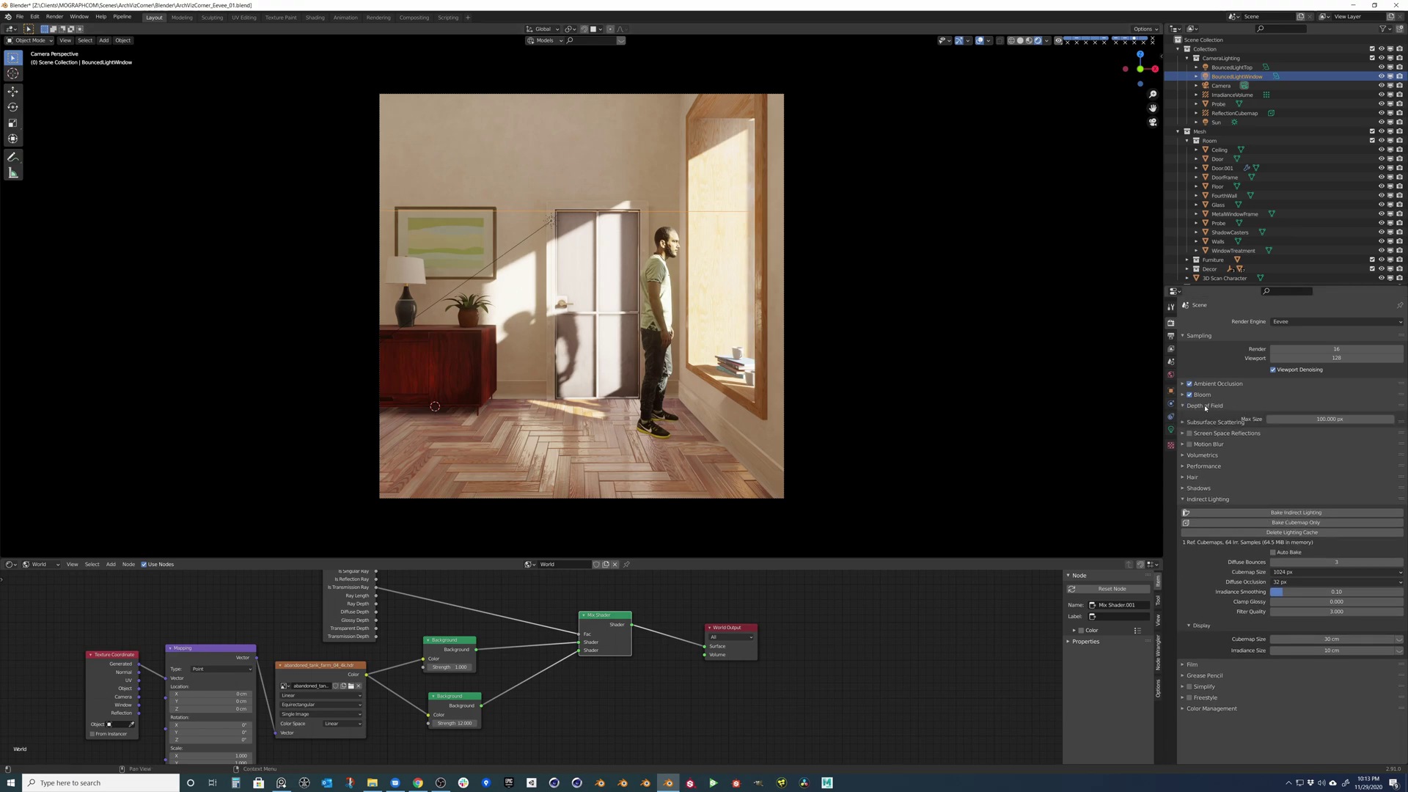
{"action": "left_click", "coordinate": [1205, 407]}
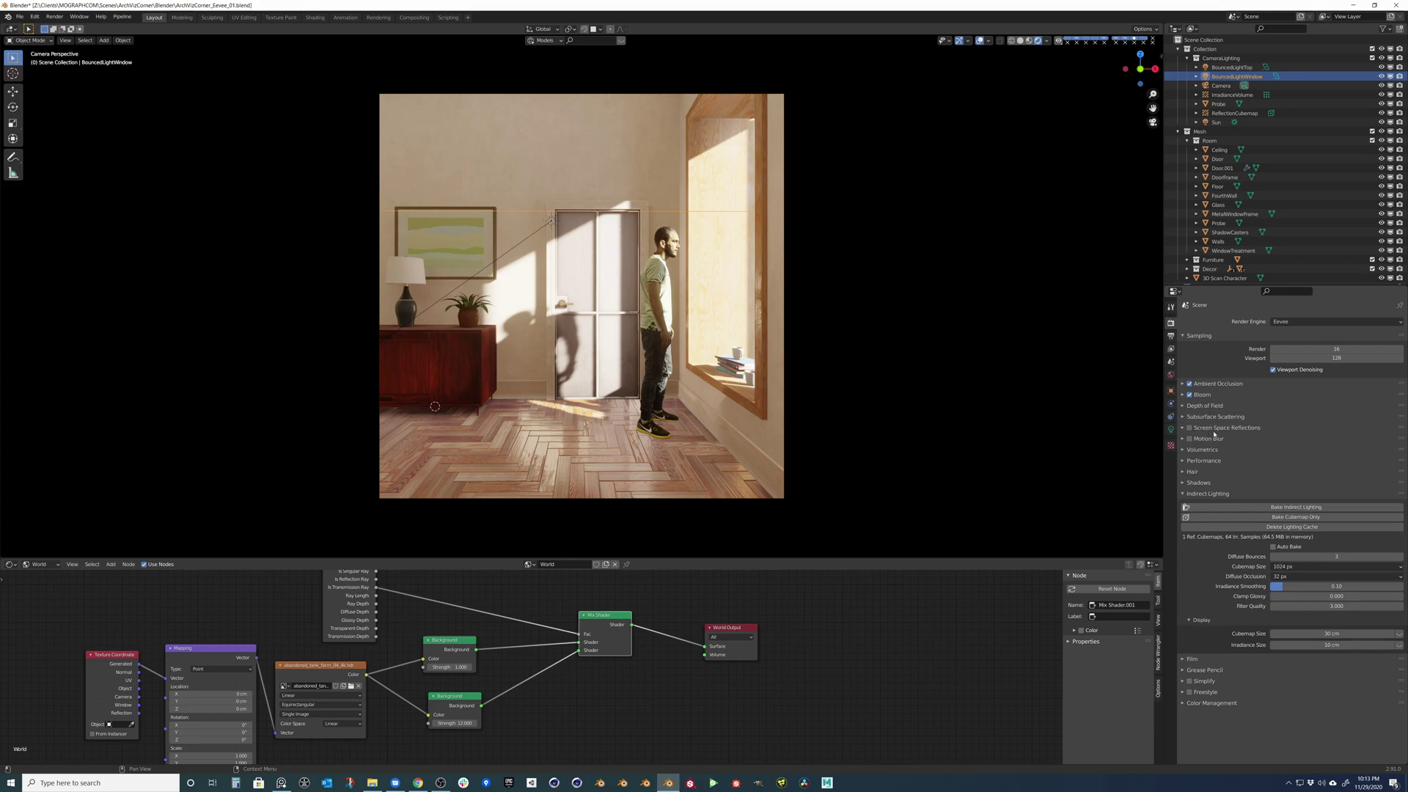
{"action": "left_click", "coordinate": [1204, 428]}
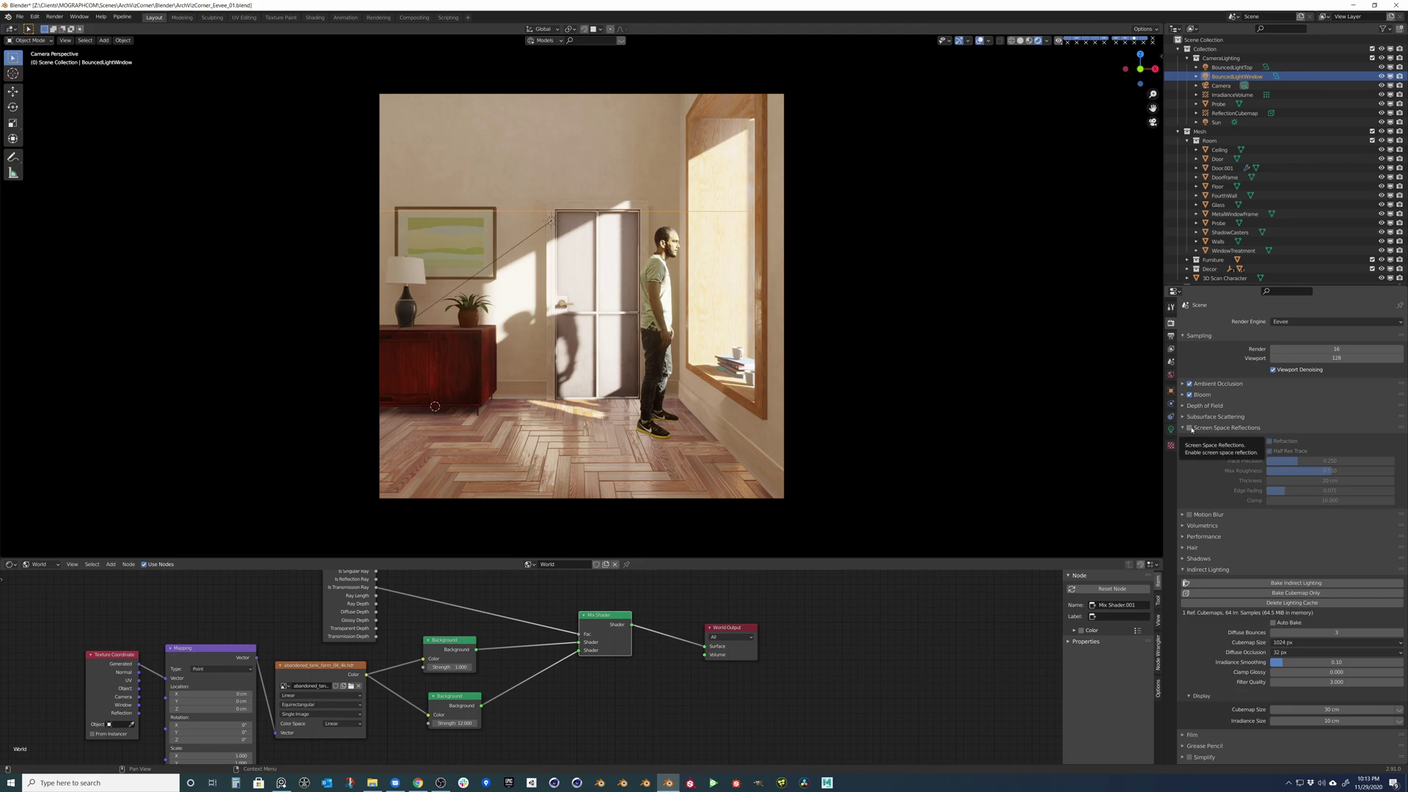
{"action": "left_click", "coordinate": [1191, 428]}
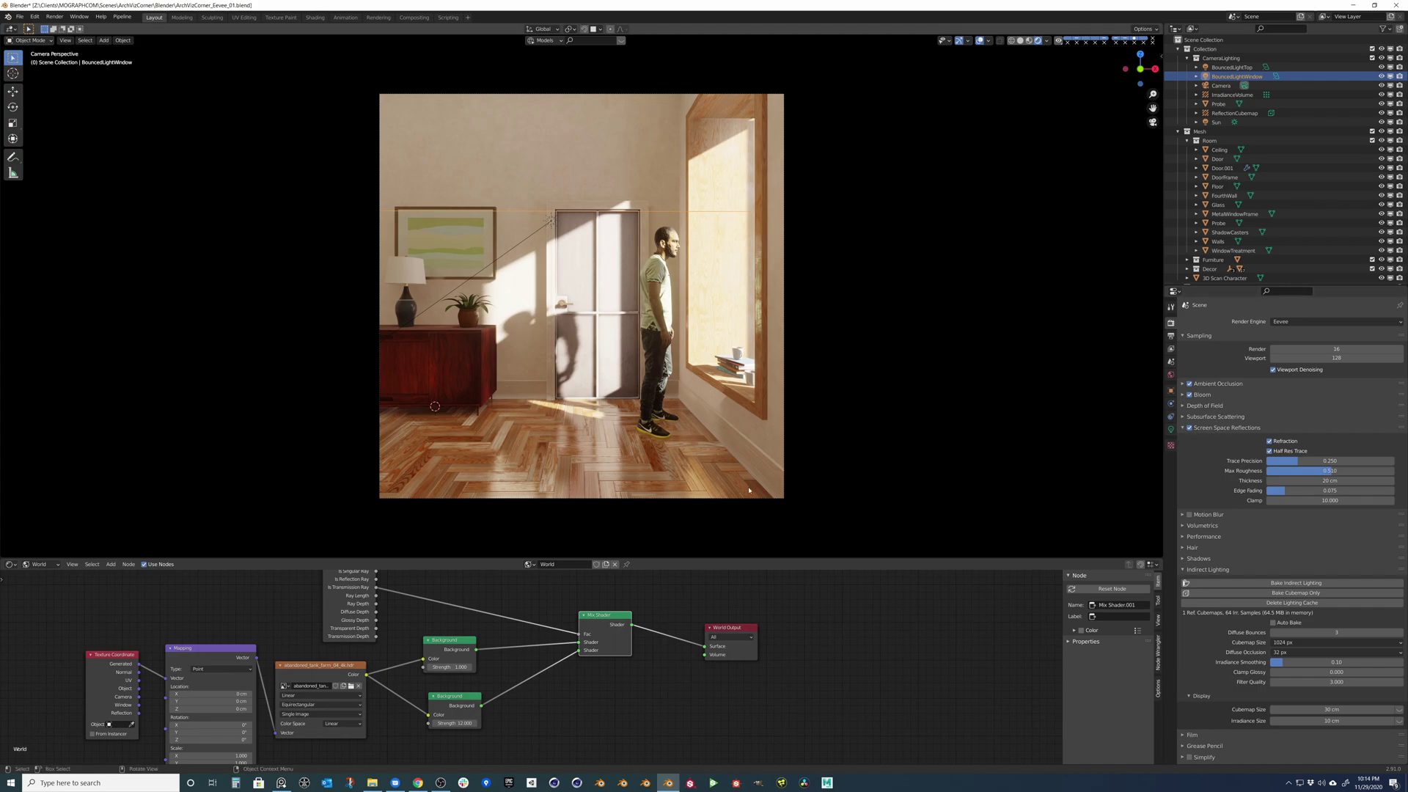
Lower the Screen Space Reflections Edge Fading to 0.007 and inspect the floor reflections around the room.
{"action": "middle_click_drag", "start_coordinate": [597, 431], "coordinate": [826, 391]}
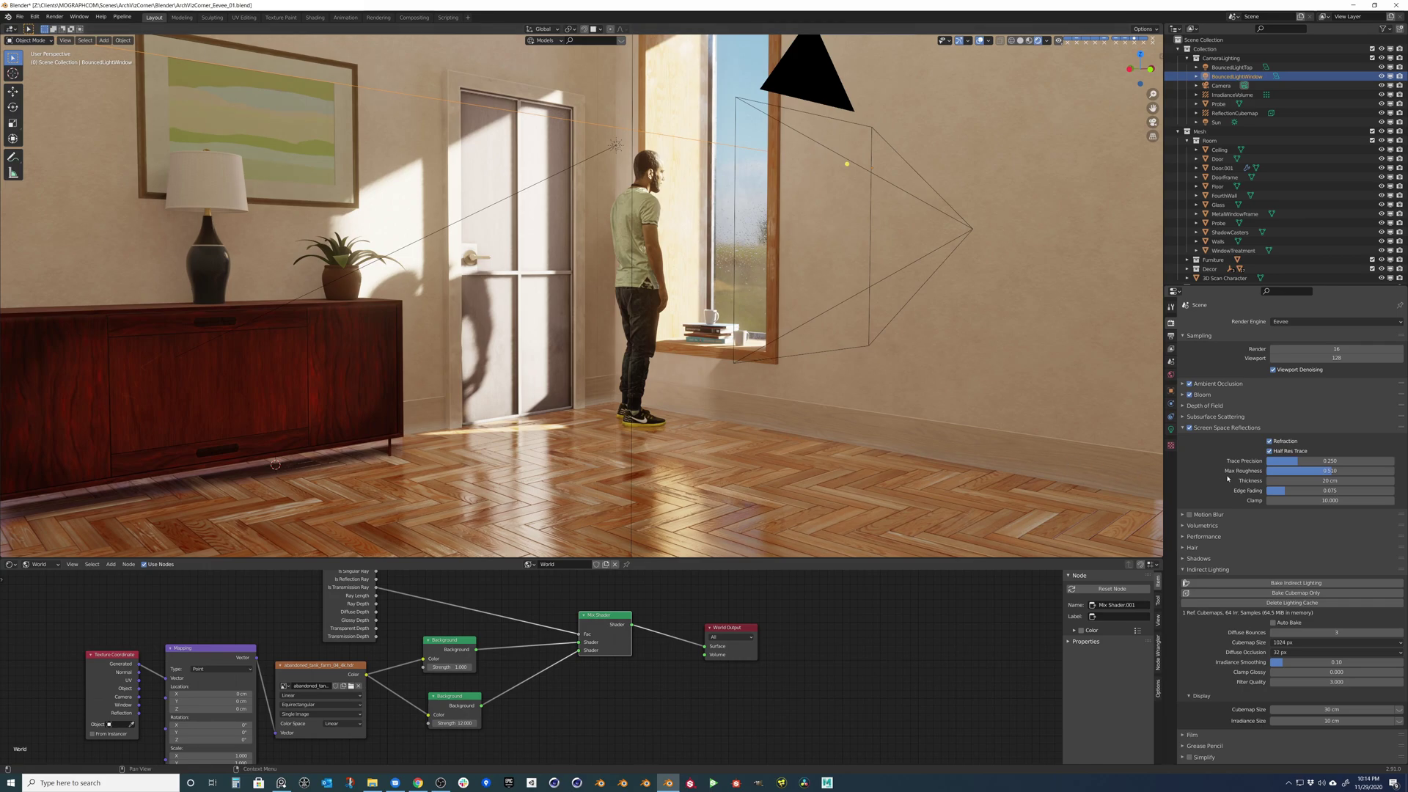
{"action": "left_click_drag", "start_coordinate": [1330, 491], "coordinate": [1269, 491]}
{"action": "middle_click_drag", "start_coordinate": [880, 442], "coordinate": [851, 441]}
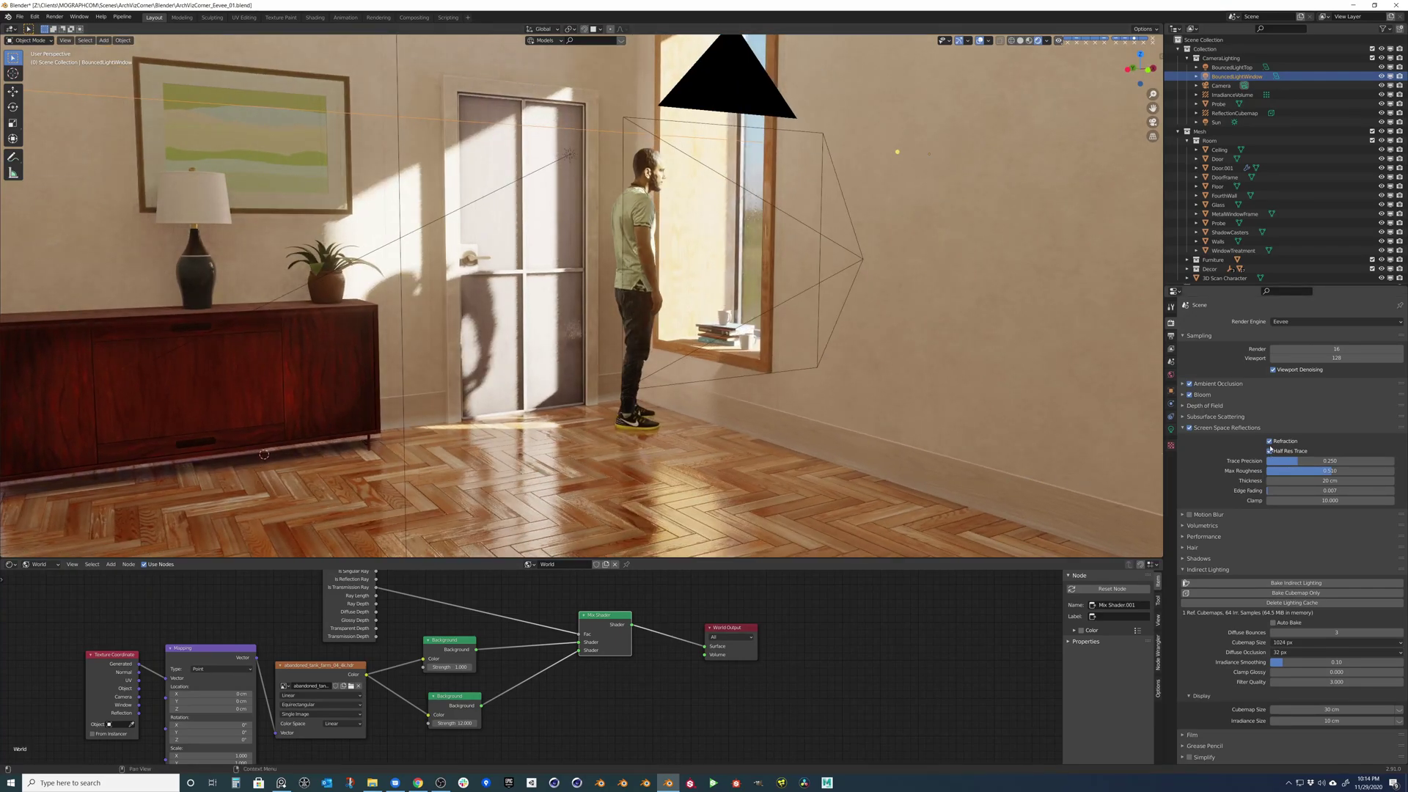
{"action": "middle_click_drag", "start_coordinate": [702, 368], "coordinate": [748, 371]}
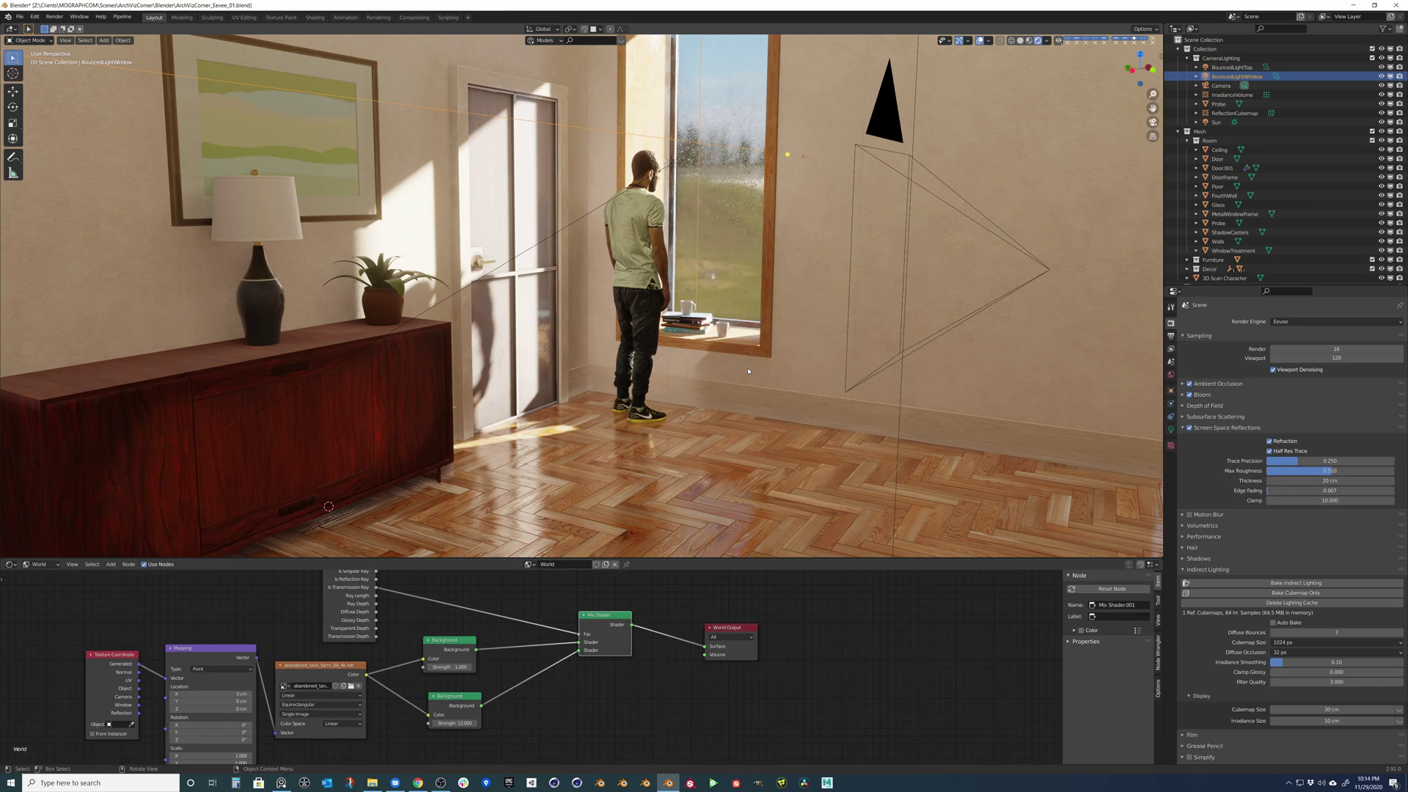
{"action": "key", "text": "KP_0"}
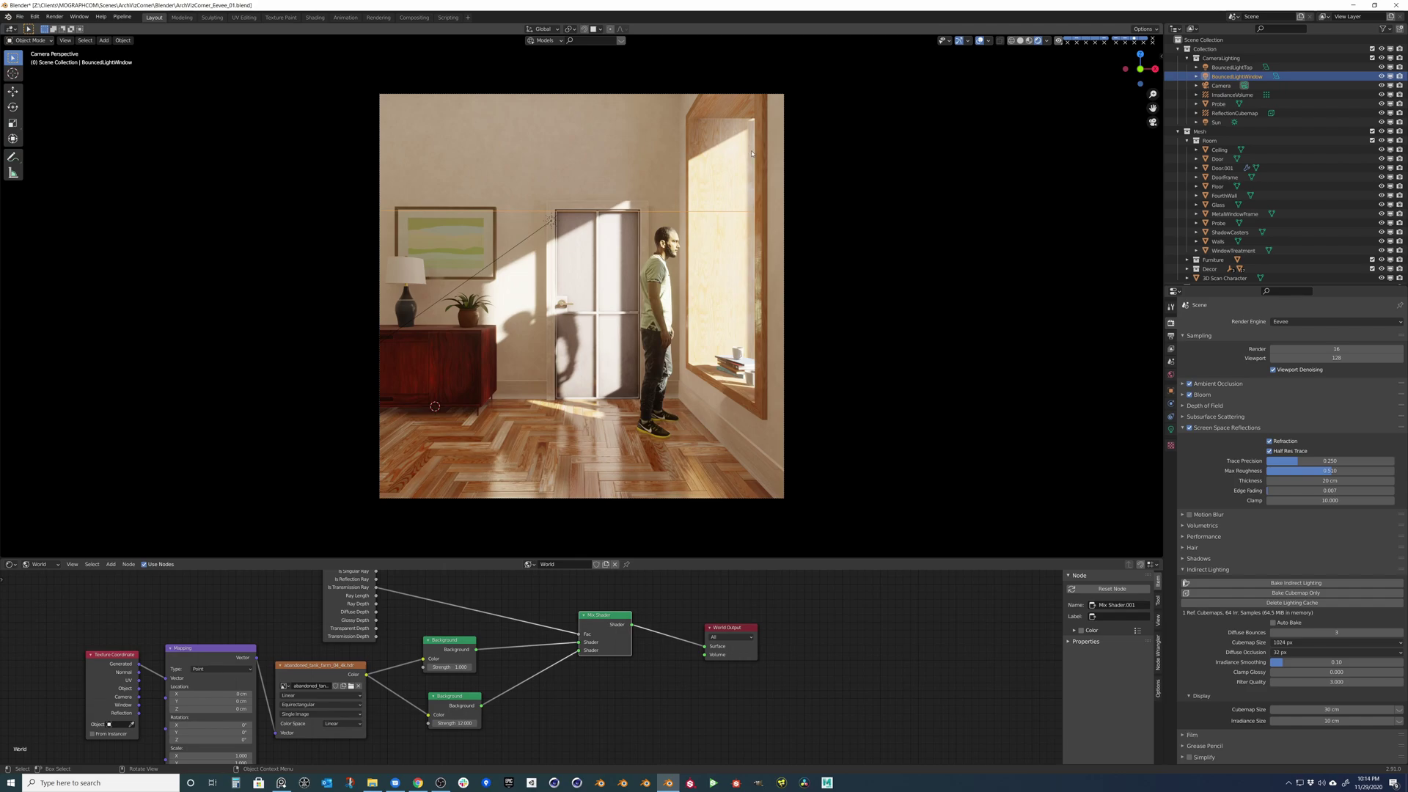
Set the shadow Cube Size and Cascade Size to 4096 px, and try High Bitdepth on and off.
{"action": "left_click", "coordinate": [1199, 559]}
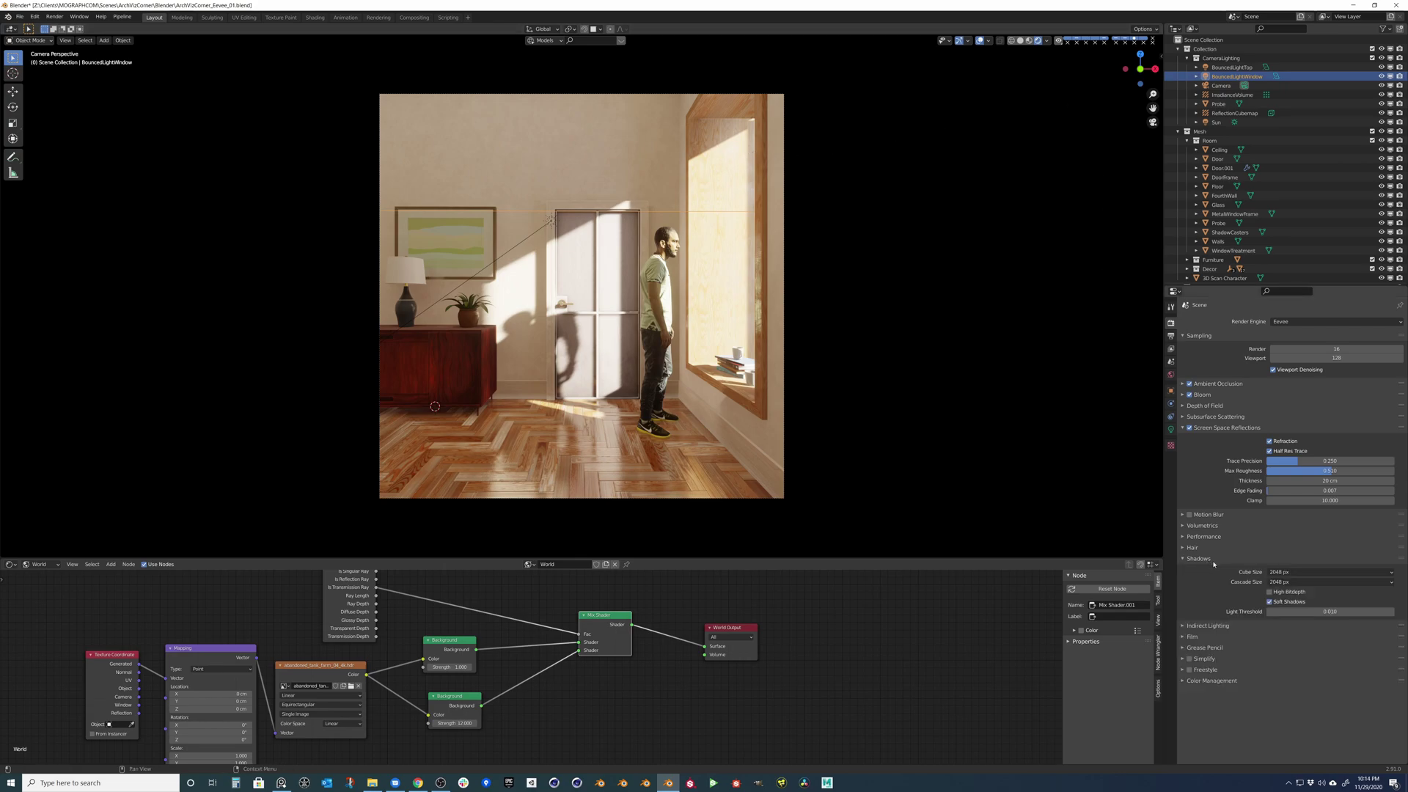
{"action": "left_click", "coordinate": [1286, 572]}
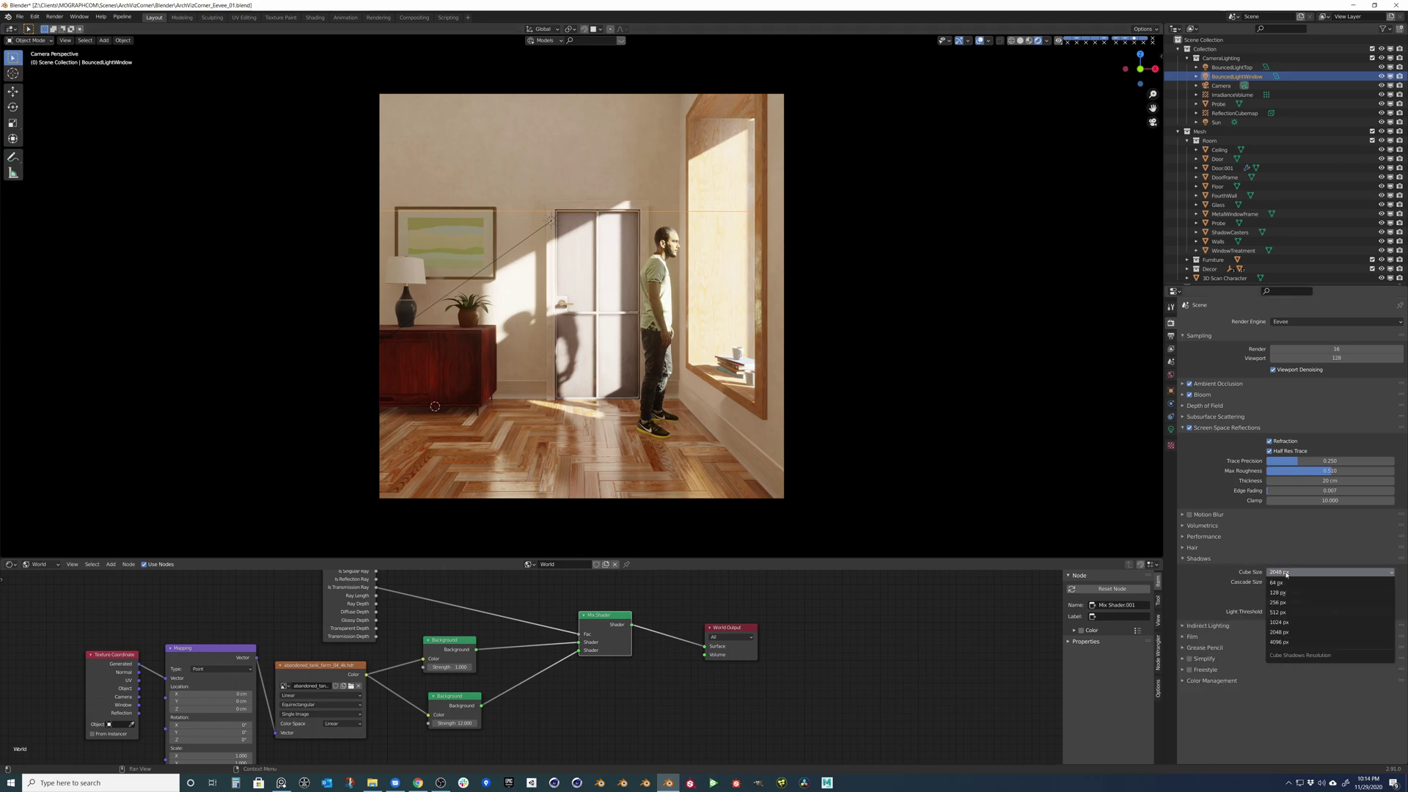
{"action": "left_click", "coordinate": [1286, 643]}
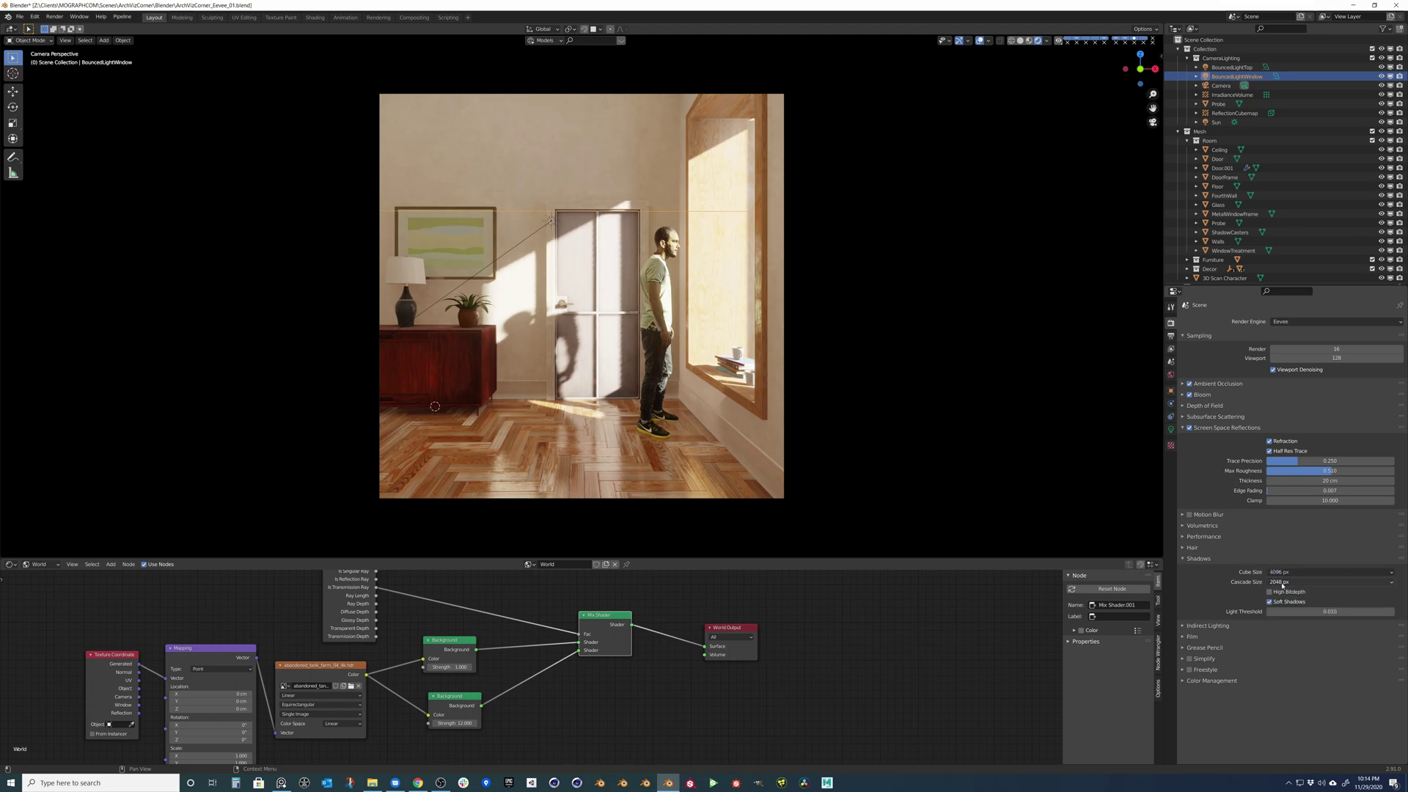
{"action": "left_click", "coordinate": [1291, 581]}
{"action": "left_click", "coordinate": [1289, 651]}
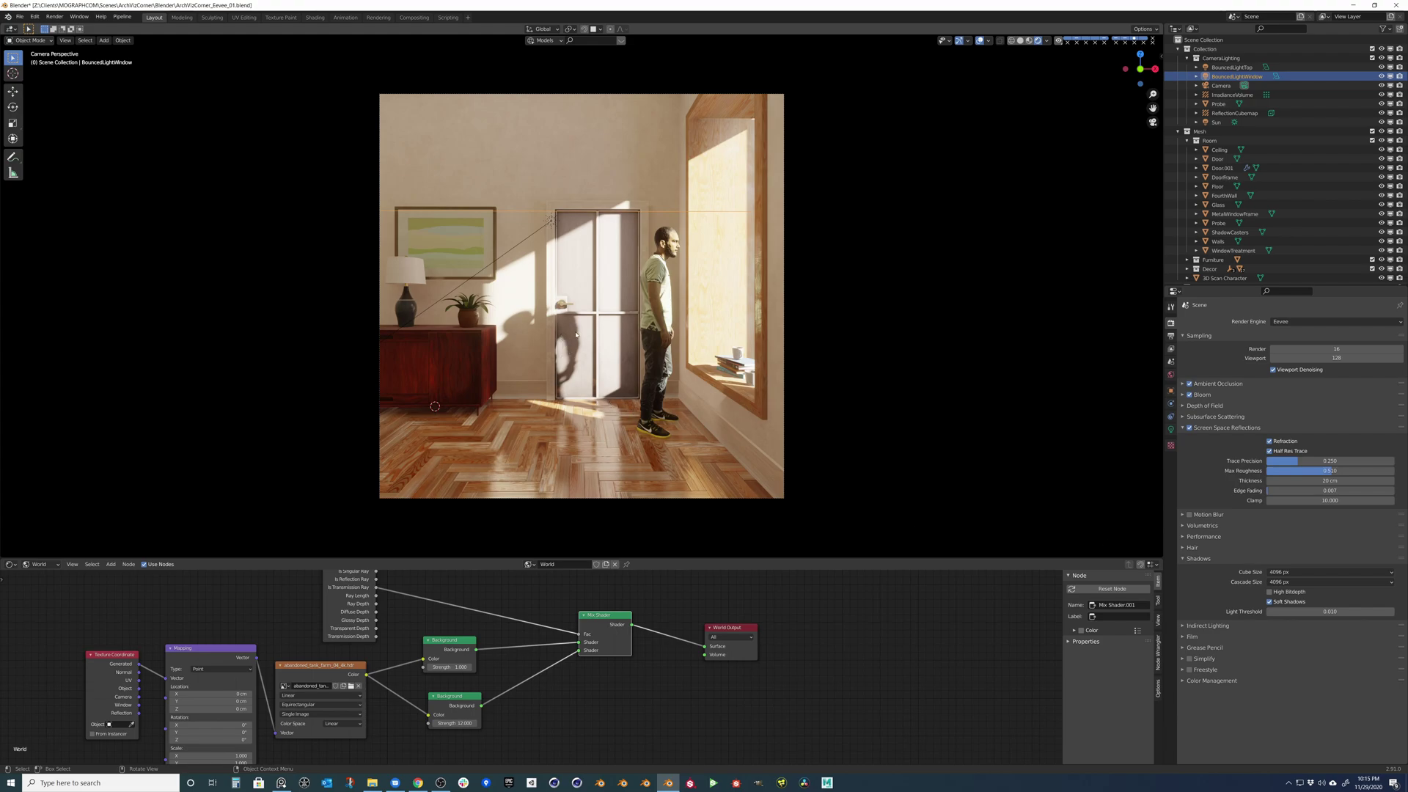
{"action": "left_click", "coordinate": [1272, 594]}
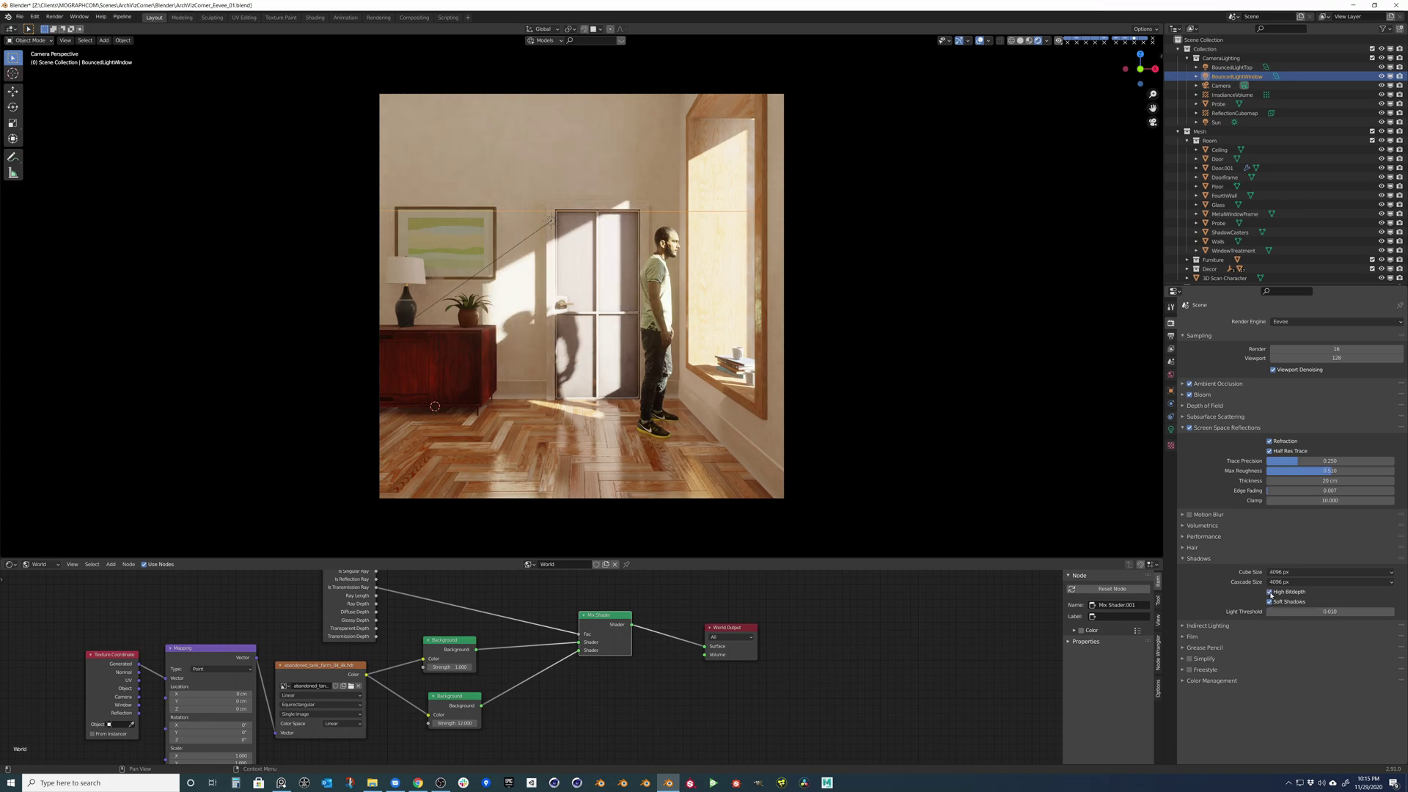
{"action": "left_click", "coordinate": [1271, 592]}
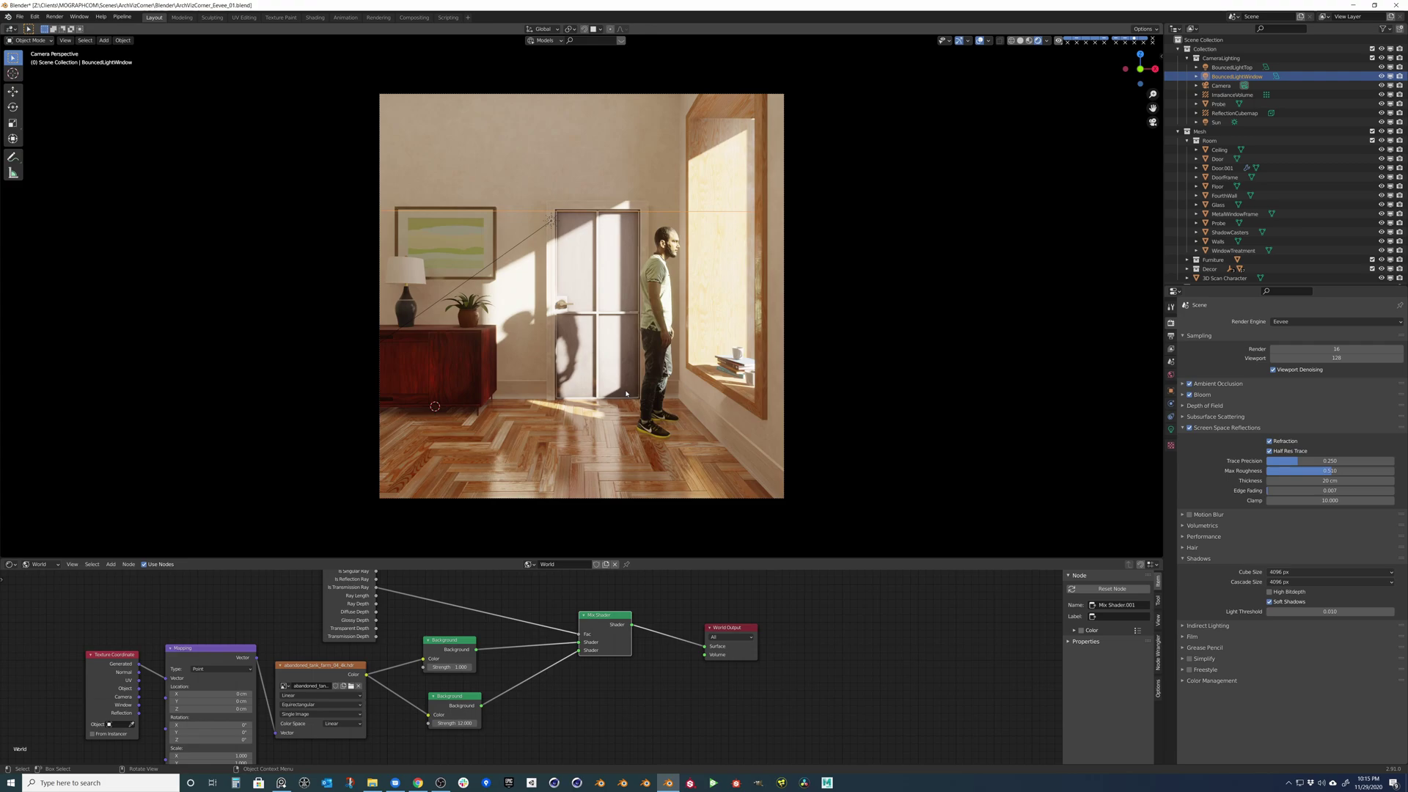
Compare the None and Very High Contrast looks in Color Management, and set the Look to Medium High Contrast.
{"action": "left_click", "coordinate": [1212, 680], "text": "ctrl"}
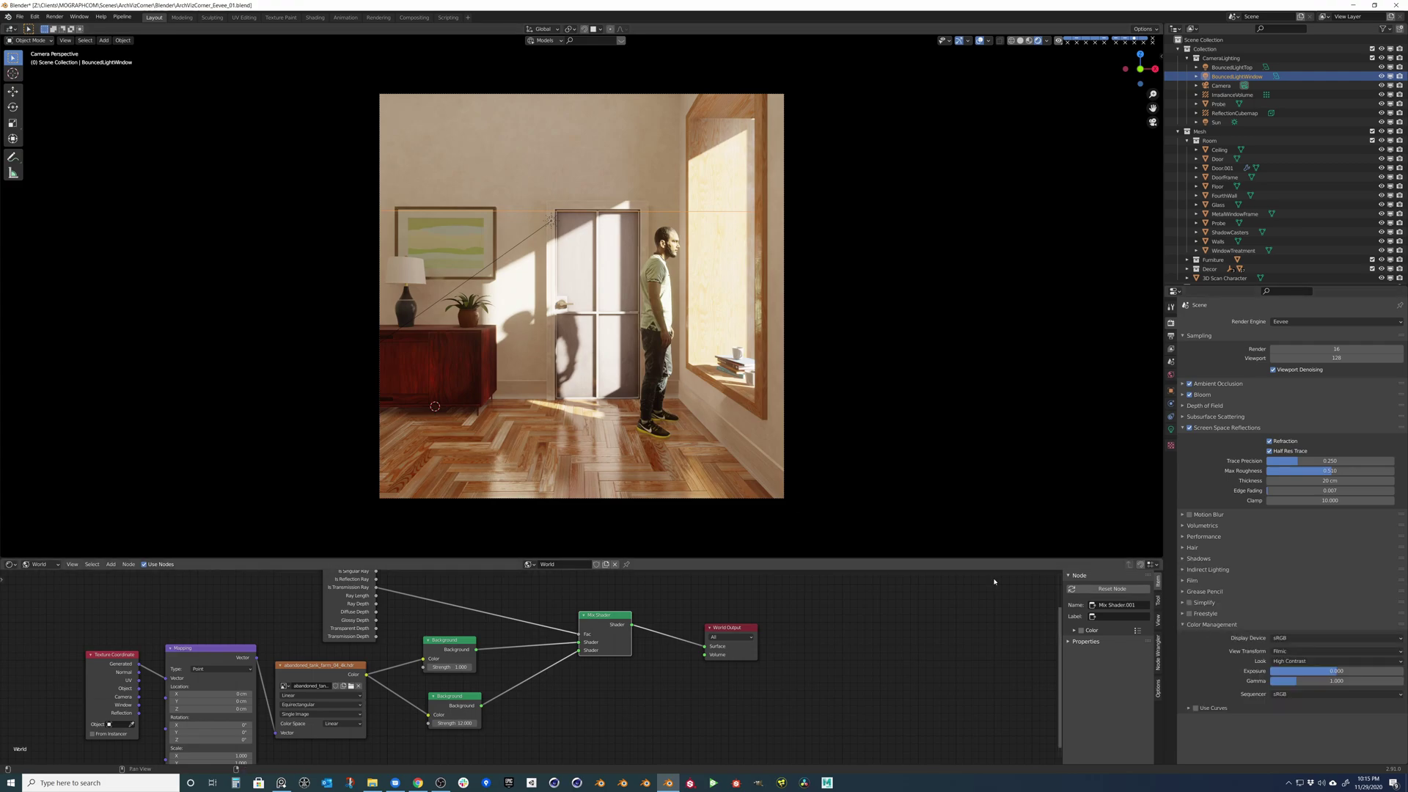
{"action": "left_click", "coordinate": [1298, 661]}
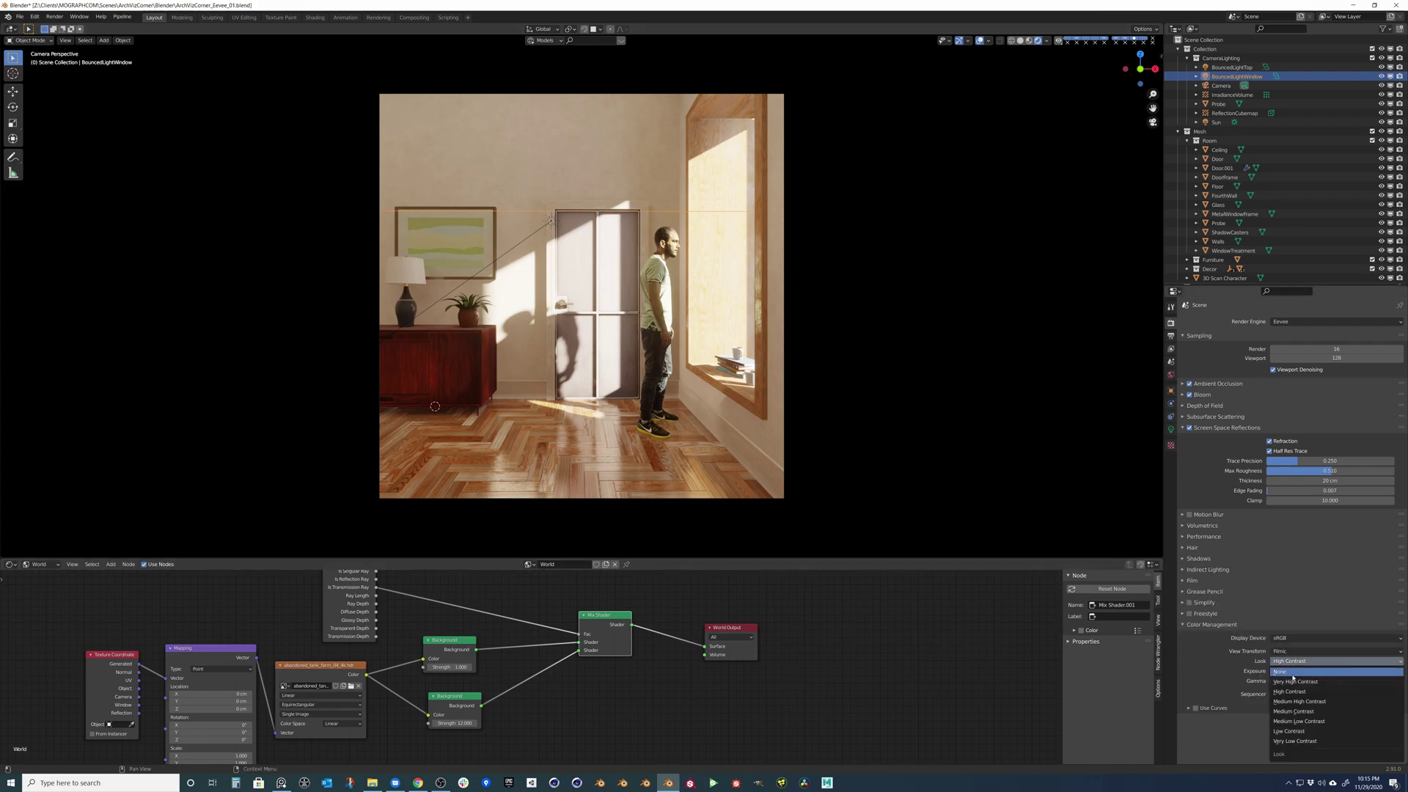
{"action": "left_click", "coordinate": [1293, 673]}
{"action": "left_click", "coordinate": [1313, 661]}
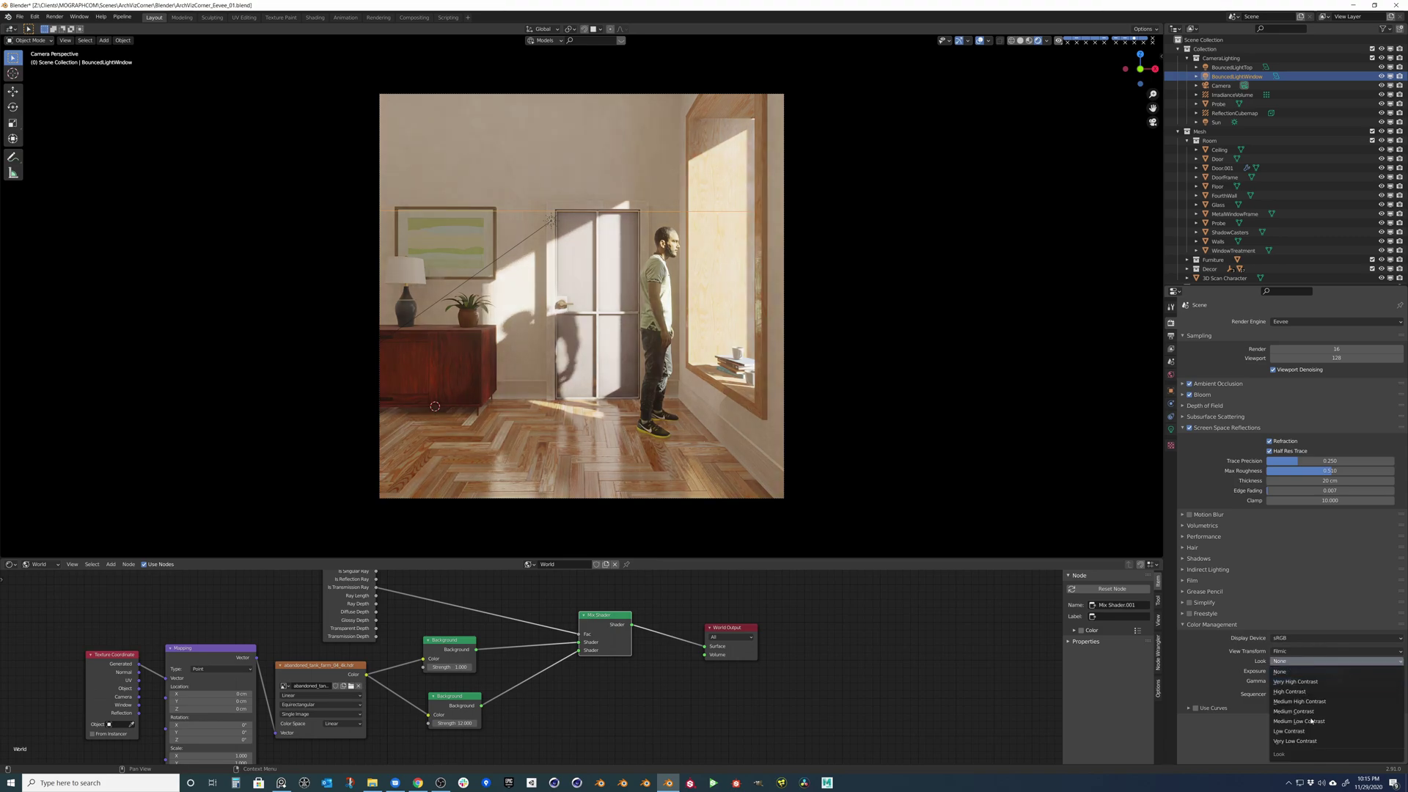
{"action": "left_click", "coordinate": [1290, 681]}
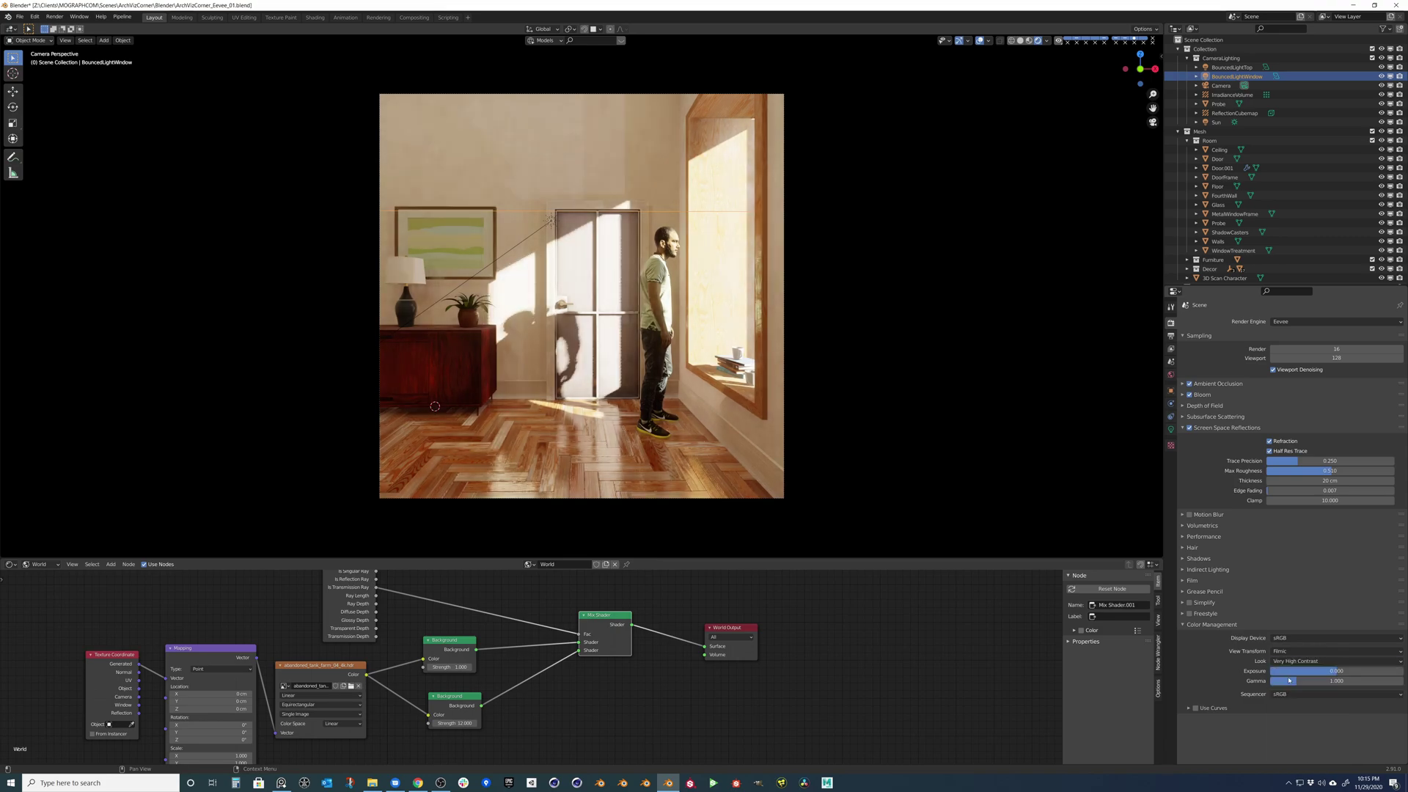
{"action": "left_click", "coordinate": [1299, 662]}
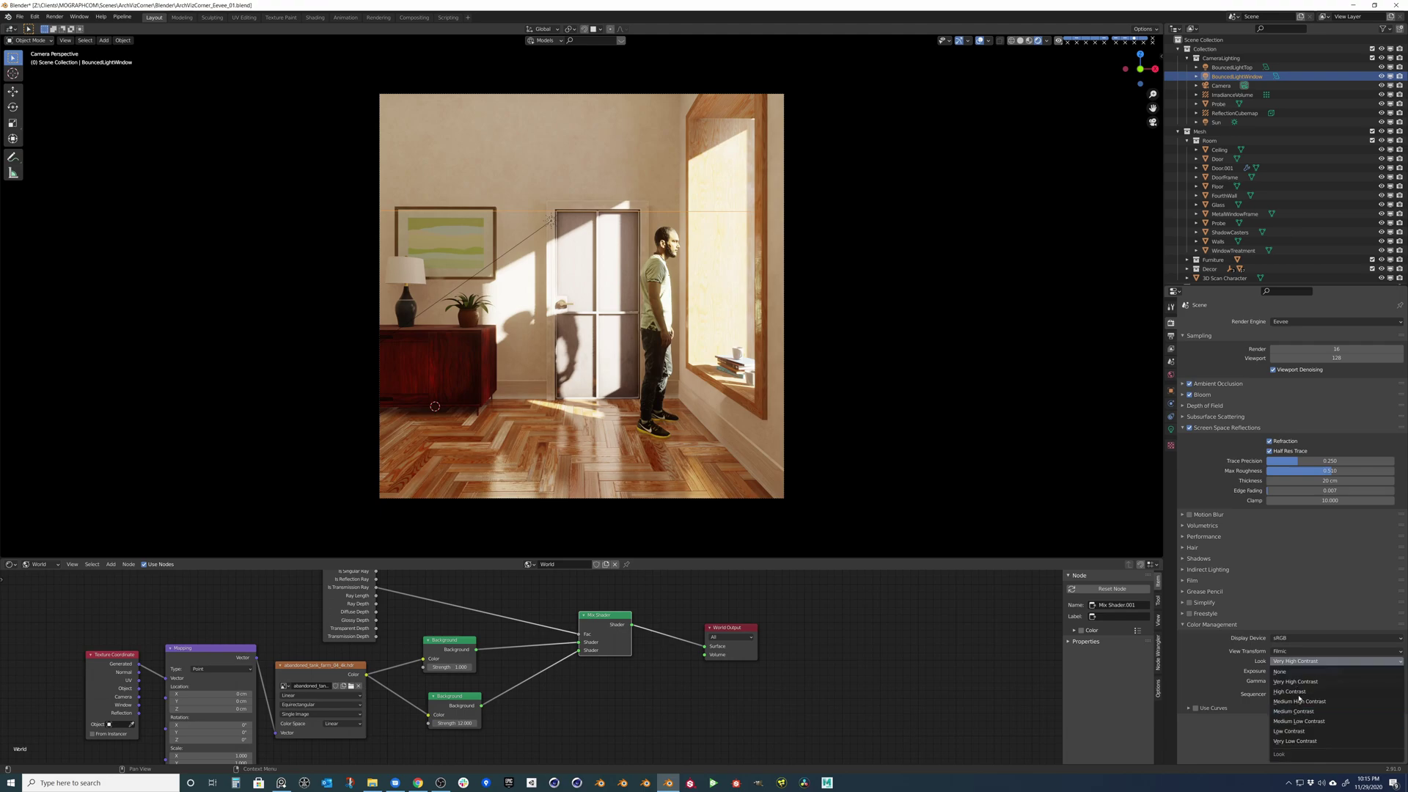
{"action": "left_click", "coordinate": [1300, 701]}
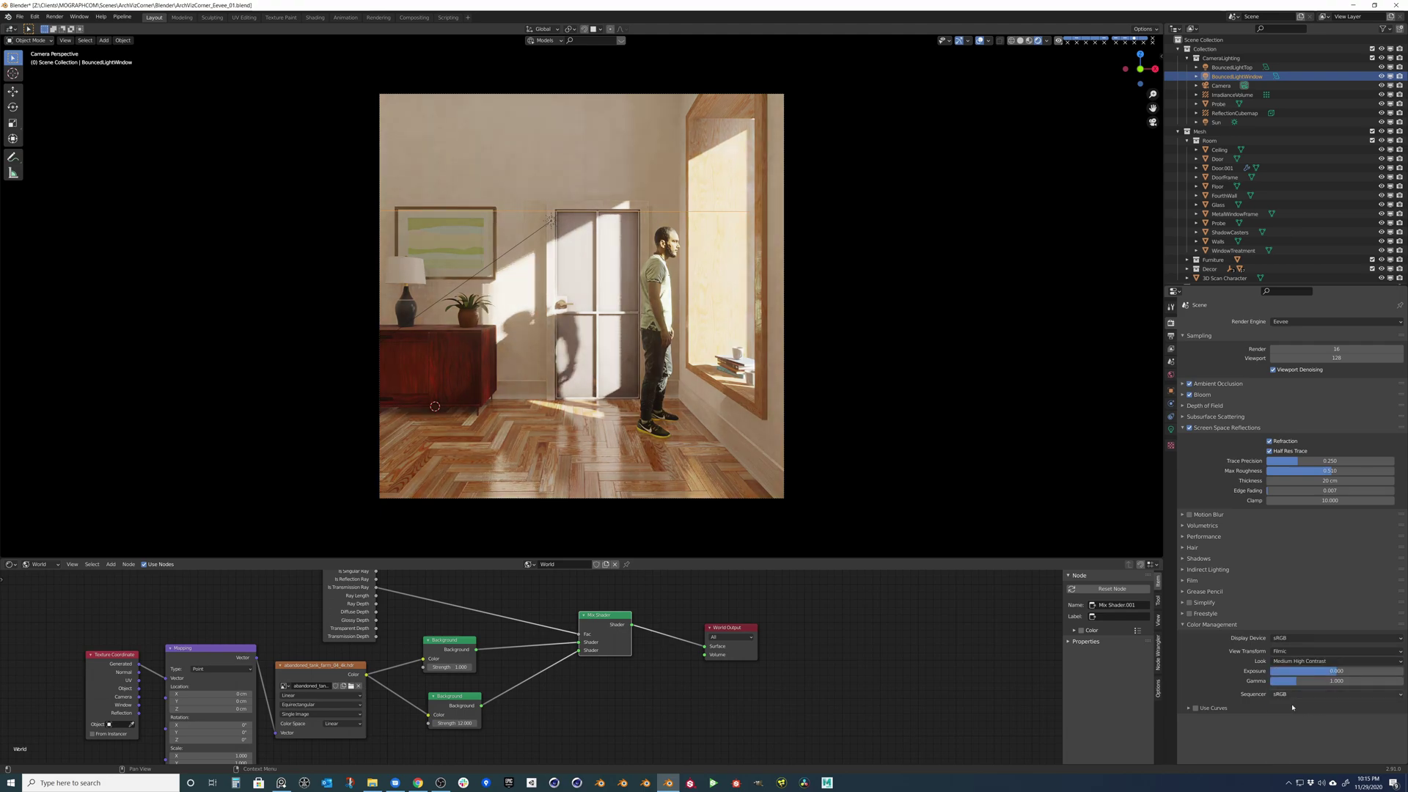
{"action": "left_click", "coordinate": [1291, 662]}
{"action": "left_click", "coordinate": [1302, 702]}
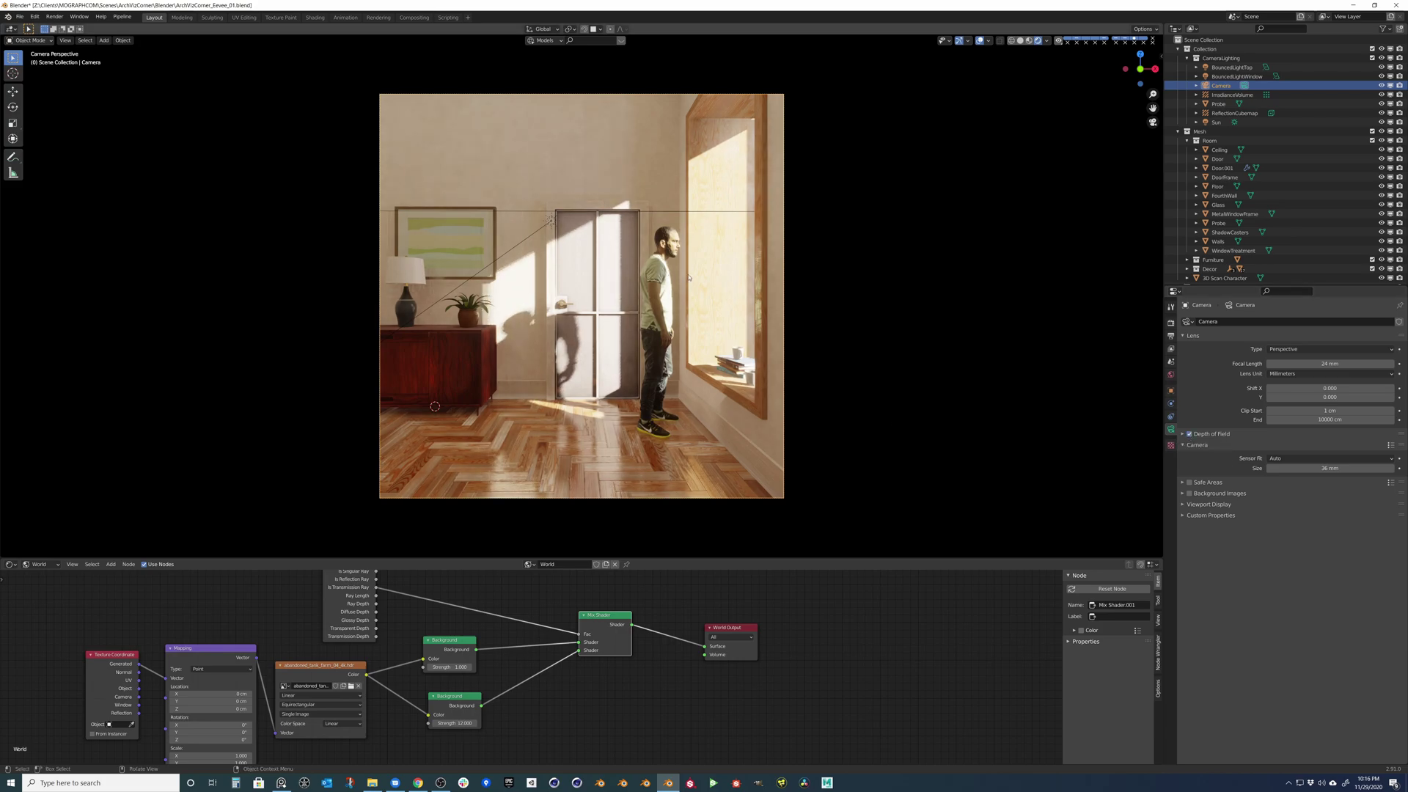
Enable the camera's Depth of Field with the 3D Scan Character as its focus object, and deselect the camera.
{"action": "left_click", "coordinate": [1190, 434]}
{"action": "left_click", "coordinate": [1202, 434]}
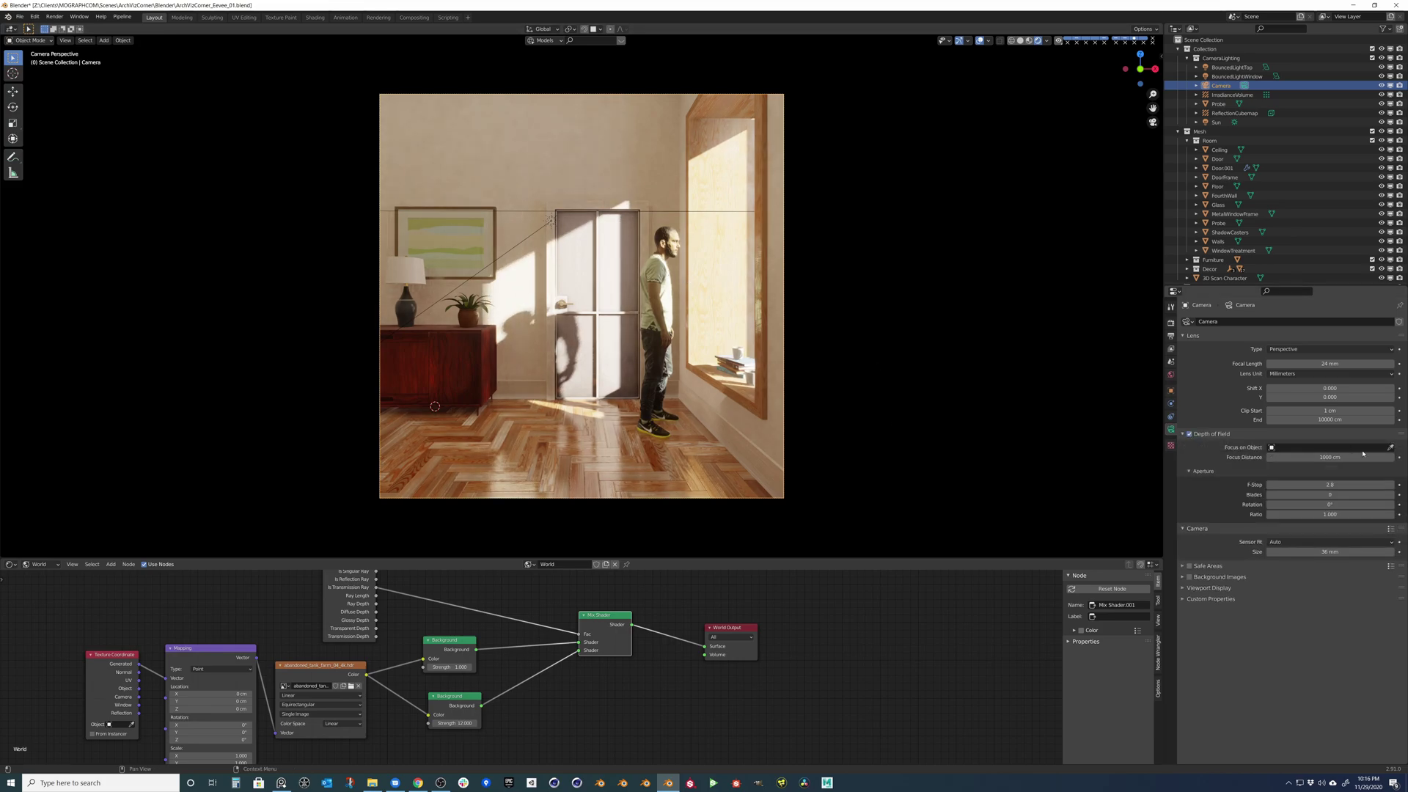
{"action": "left_click", "coordinate": [1391, 448]}
{"action": "left_click", "coordinate": [667, 239]}
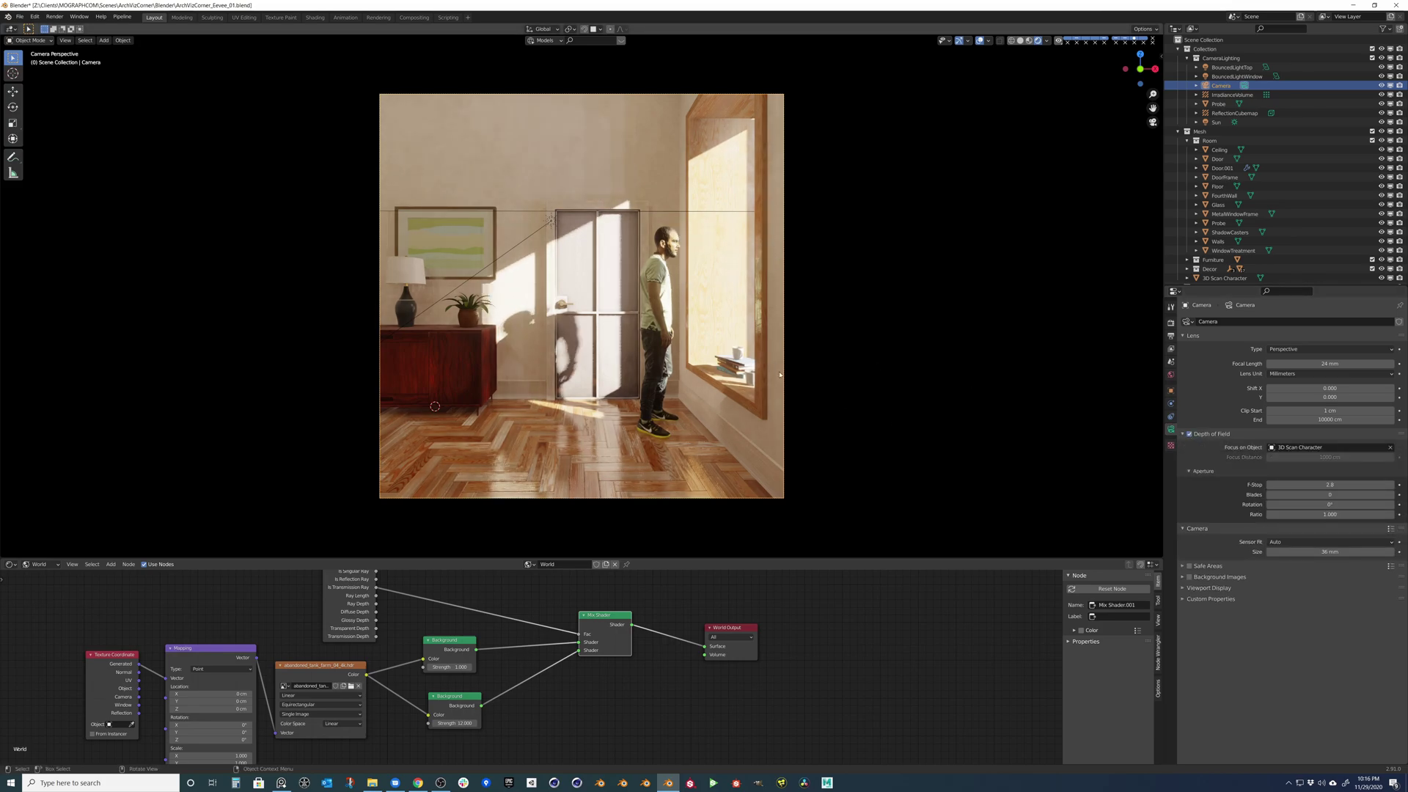
{"action": "left_click", "coordinate": [985, 204]}
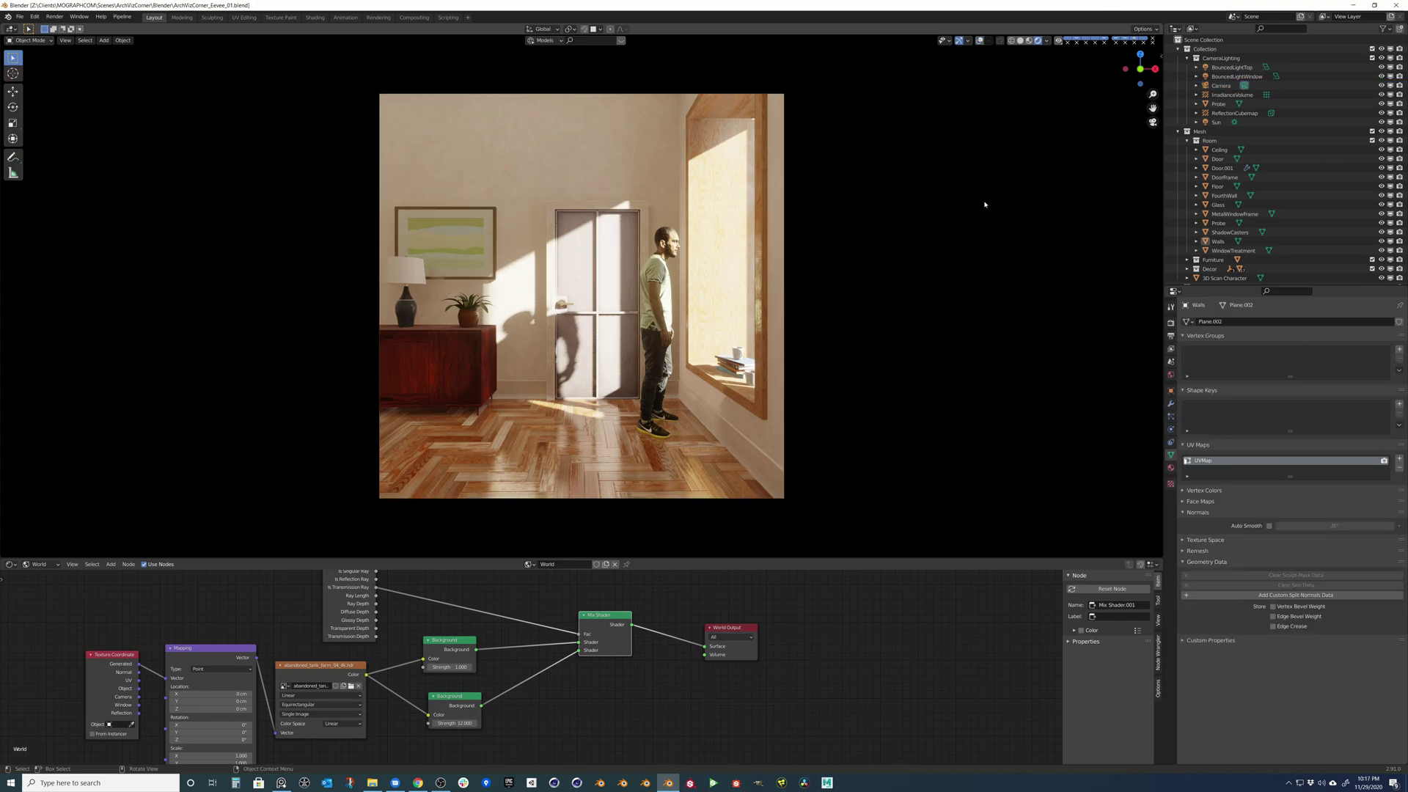